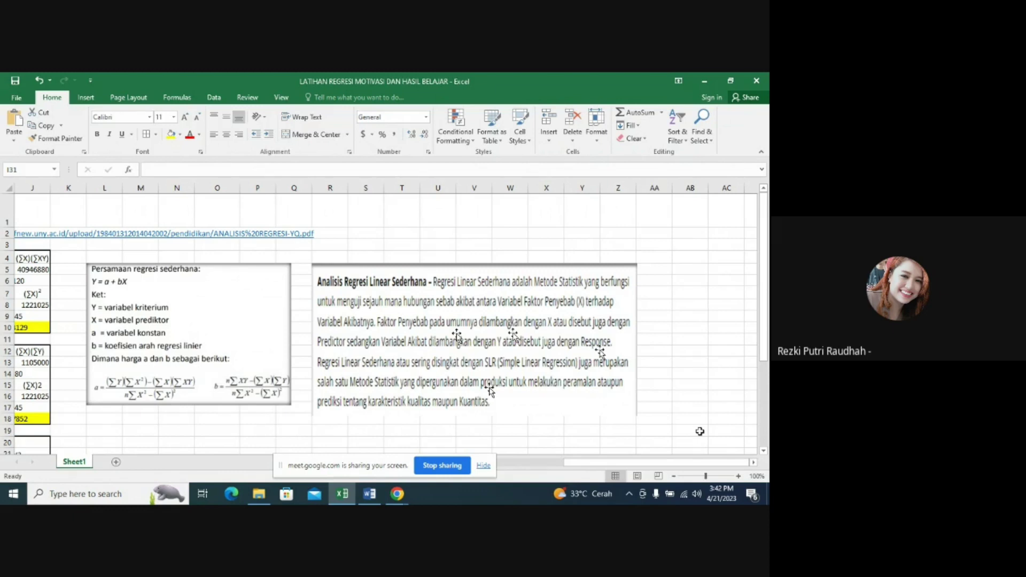
Return to the start of the data table and examine the X (Jumlah Pengunjung CS) and Y (Jumlah Tiket yang Terjual) columns
click(716, 281)
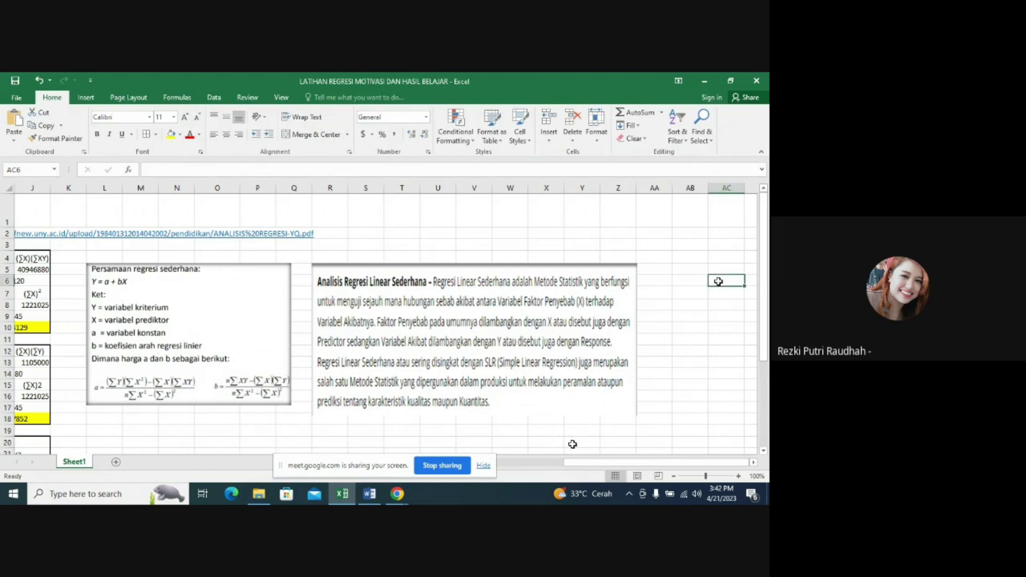
drag(623, 465, 532, 468)
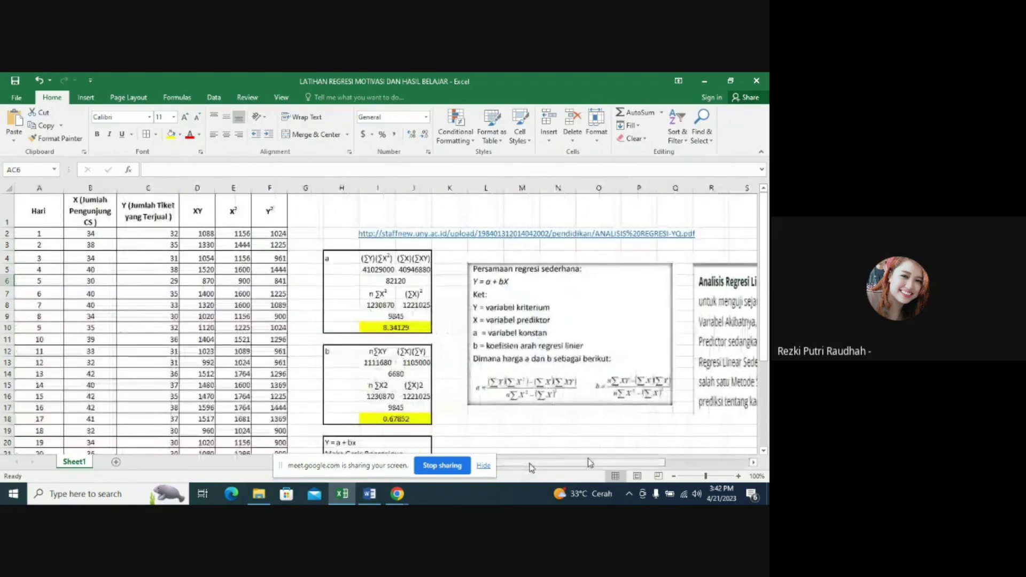
drag(631, 466, 586, 458)
click(148, 230)
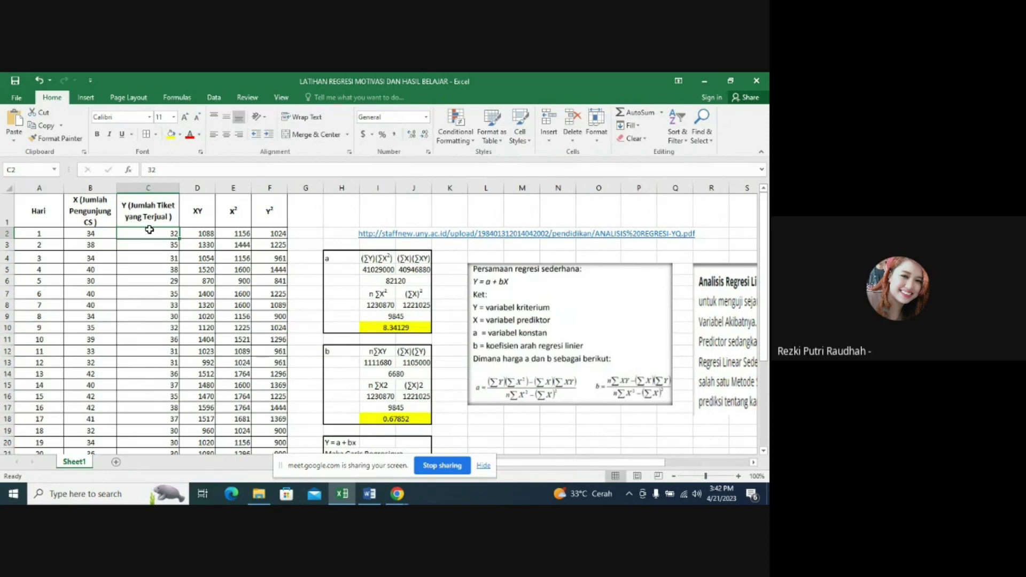
click(91, 218)
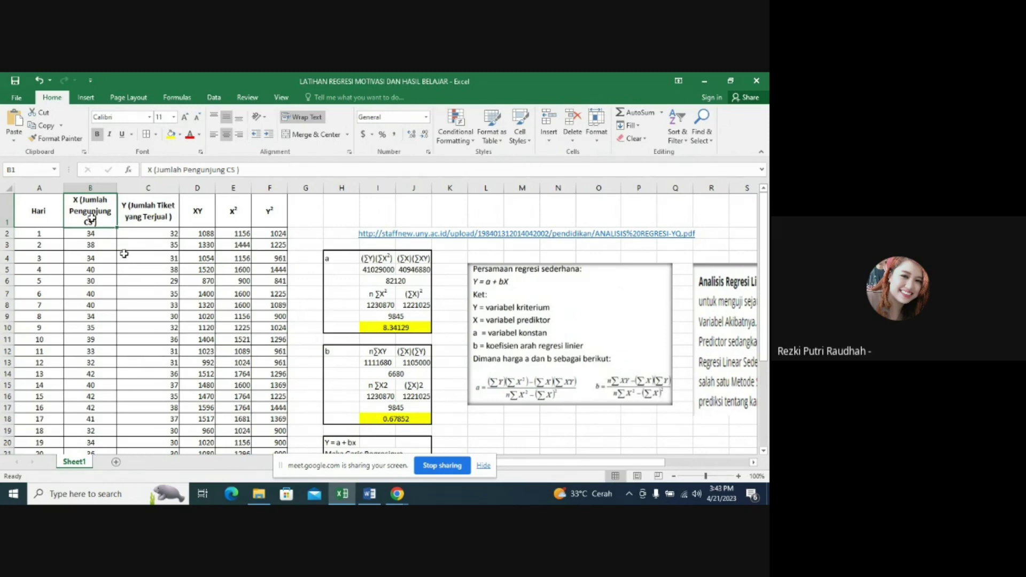
Go through the Hari column from day 1 down to day 30
click(33, 231)
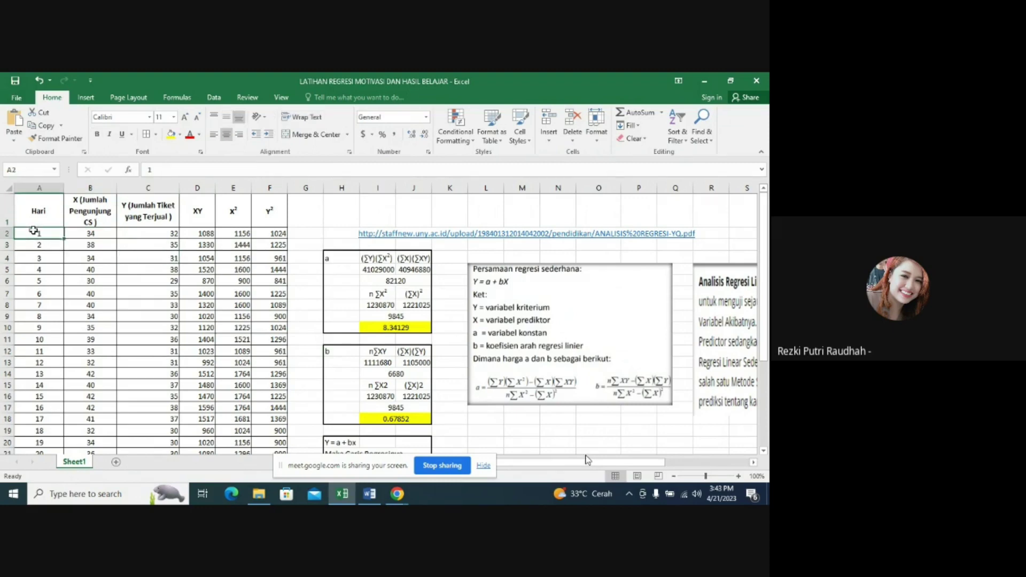
key(Down)
key(Down)
key(Down)
key(Down)
key(Down)
key(Down)
key(Down)
key(Down)
key(Down)
key(Down)
key(Down)
key(Down)
key(Down)
key(Down)
key(Down)
key(Down)
key(Down)
key(Down)
key(Down)
key(Down)
key(Down)
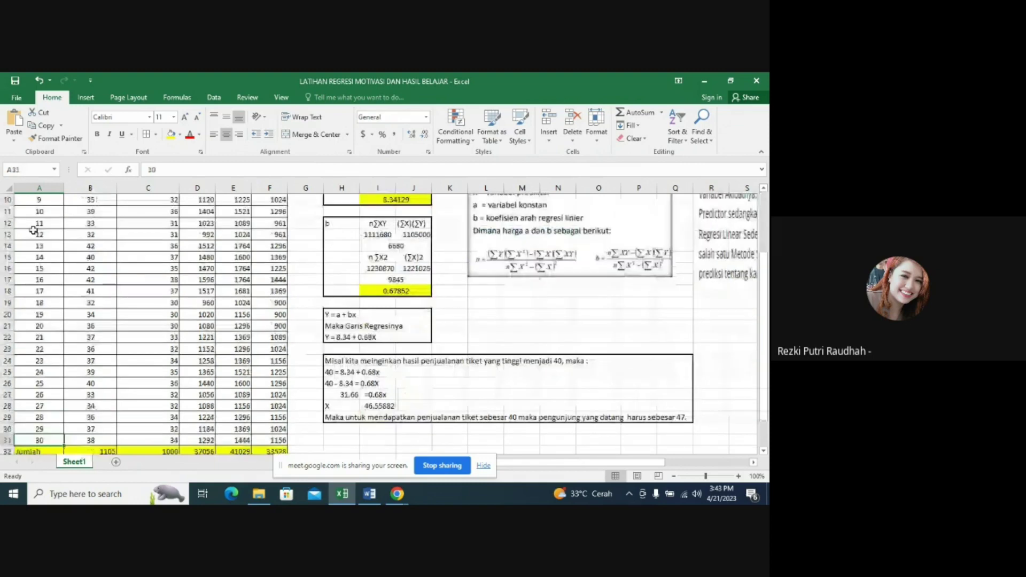
Review the X (Jumlah Pengunjung CS) values from day 30 back up to day 1
key(Right)
key(Up)
key(Up)
key(Up)
key(Up)
key(Up)
key(Up)
key(Up)
key(Up)
key(Up)
key(Up)
key(Up)
key(Up)
key(Up)
key(Up)
key(Up)
key(Up)
key(Up)
key(Up)
key(Up)
key(Up)
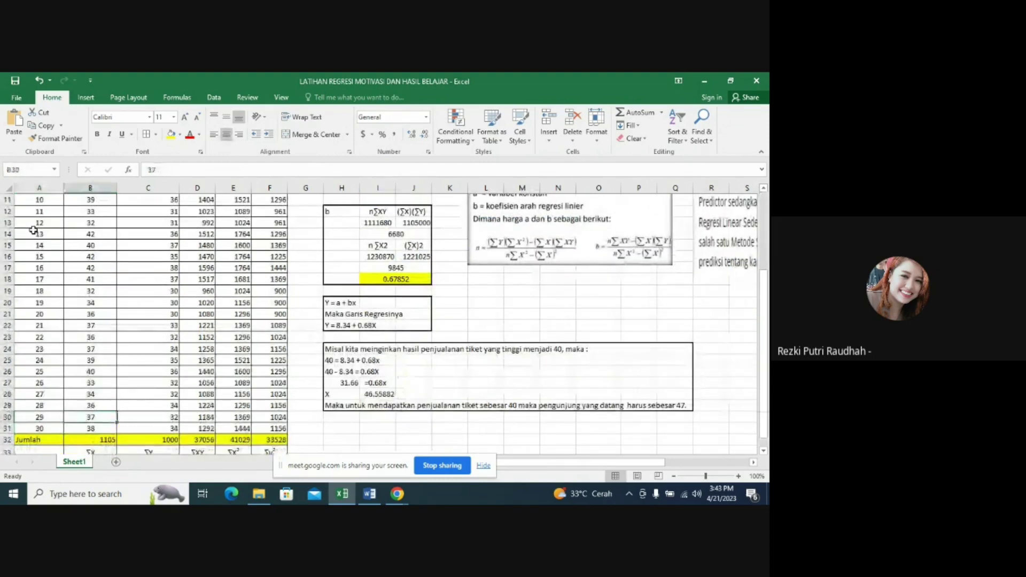
key(Up)
key(Up)
key(Up)
key(Up)
key(Up)
key(Up)
key(Up)
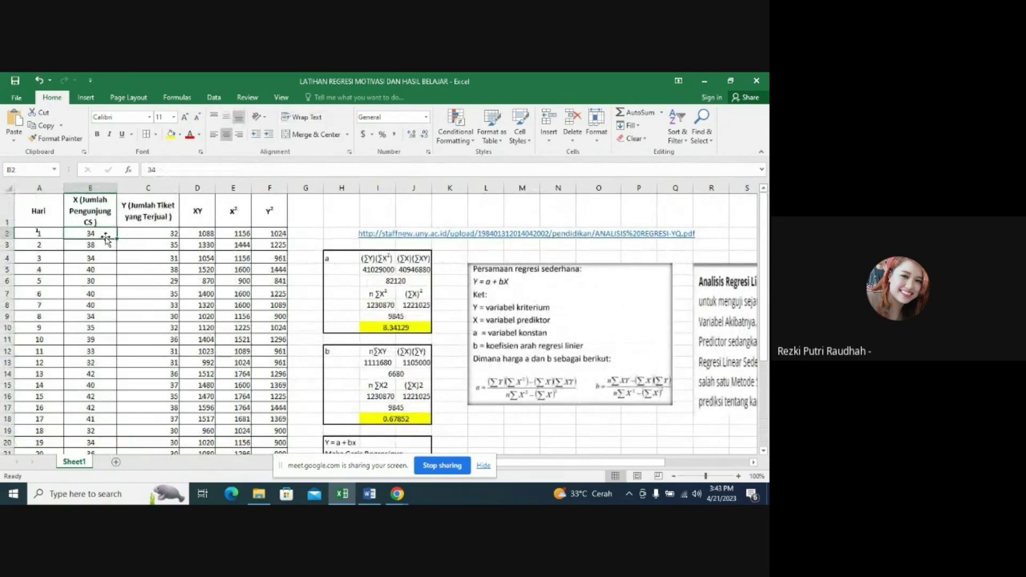
Compare the visitor count with the tickets sold for day 1 and day 4
right_click(105, 237)
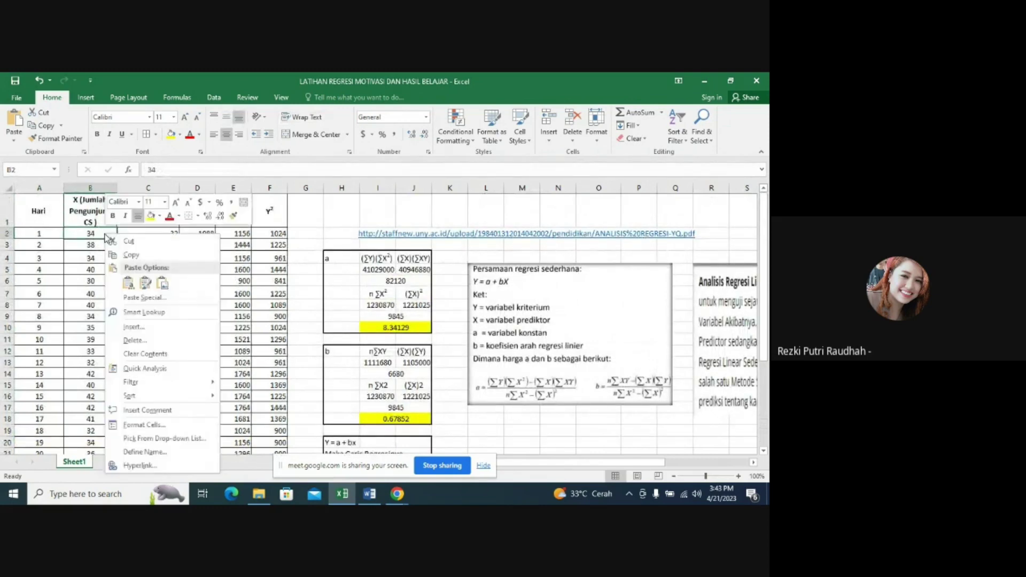
click(307, 230)
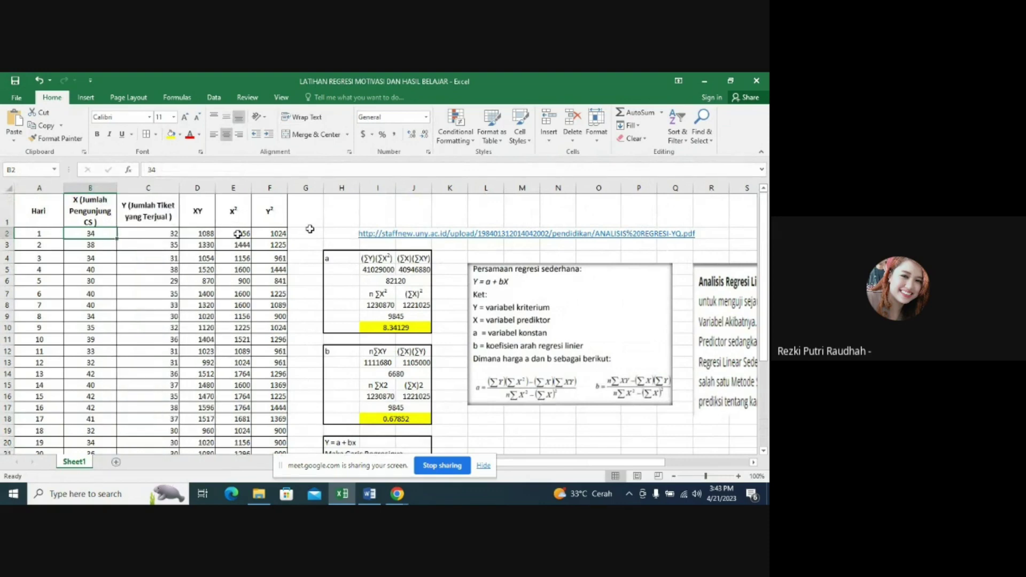
click(170, 235)
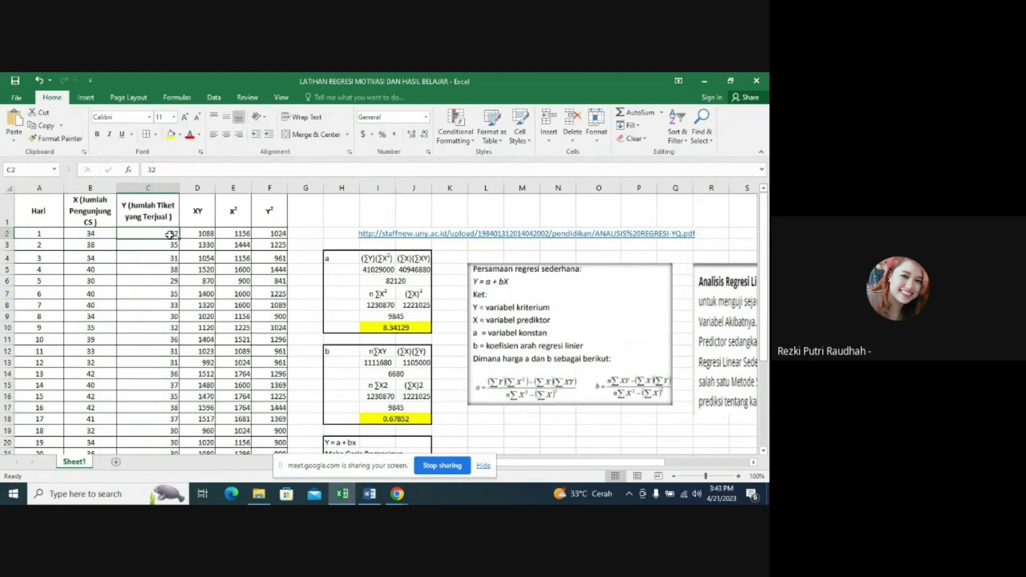
click(97, 272)
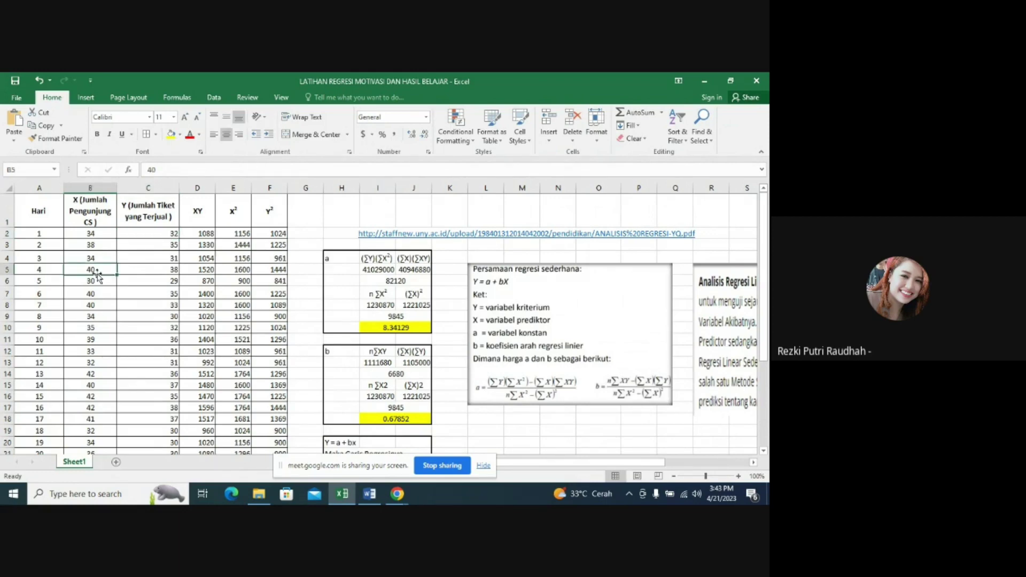
click(161, 270)
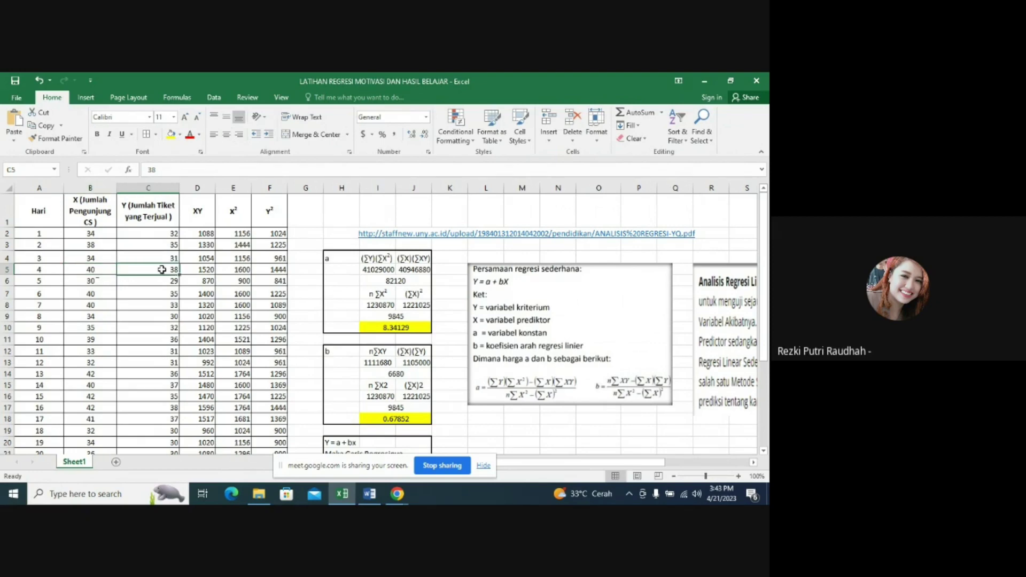
Review the Y (Jumlah Tiket yang Terjual) values down the column and back up to its header
key(Down)
key(Down)
key(Down)
key(Down)
key(Down)
key(Down)
key(Down)
key(Down)
key(Down)
key(Down)
key(Down)
key(Down)
key(Down)
key(Down)
key(Down)
key(Down)
key(Down)
key(Down)
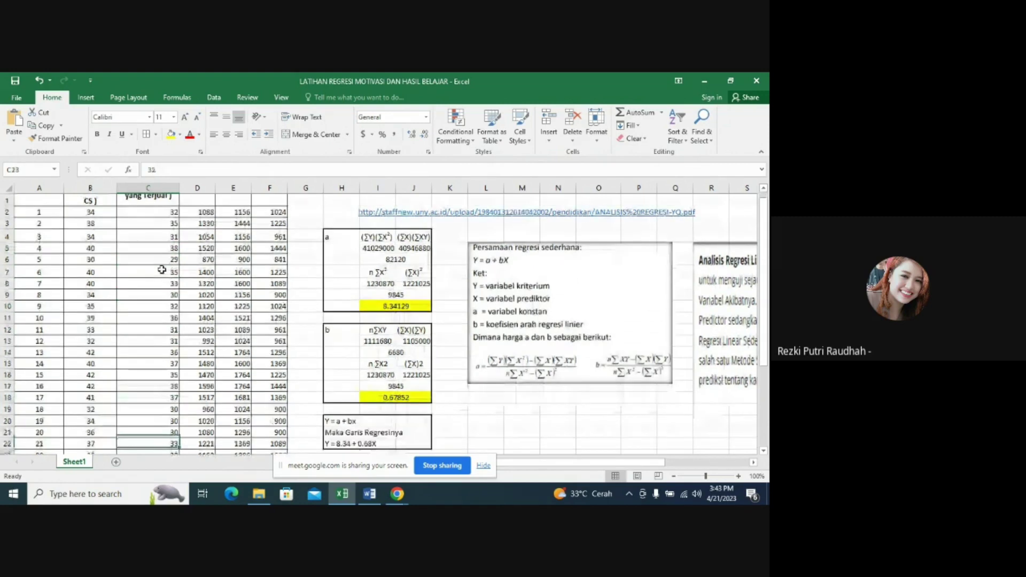
key(Down)
key(Down)
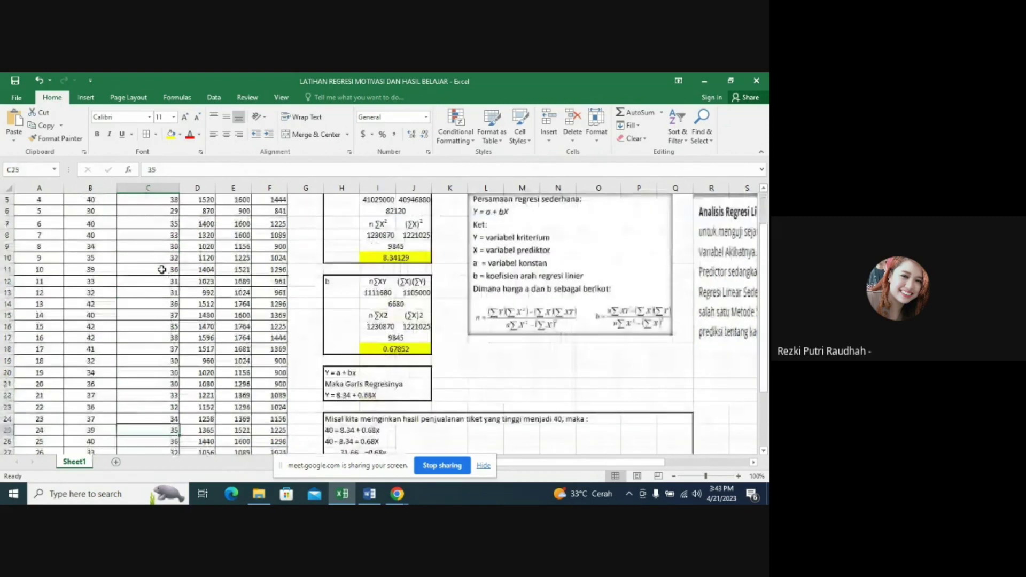
key(Up)
key(Up)
key(Up)
key(Up)
key(Up)
key(Up)
key(Up)
key(Up)
key(Up)
key(Up)
key(Up)
key(Up)
key(Up)
key(Up)
key(Up)
key(Up)
key(Up)
key(Up)
key(Up)
key(Up)
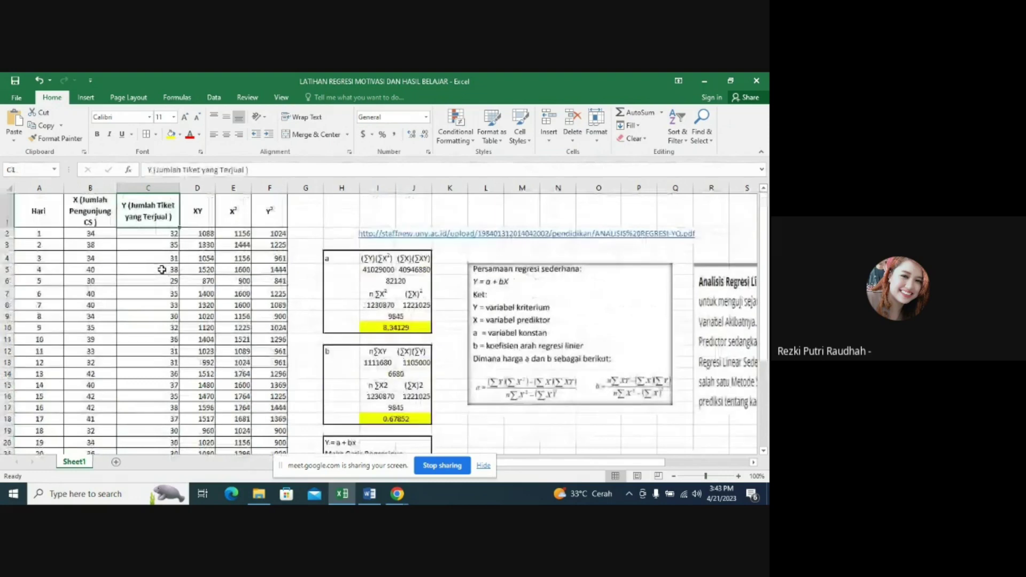
Examine how the day 4 tickets sold in C5 relate to the visitor count in B5
key(Down)
key(Down)
key(Down)
key(Down)
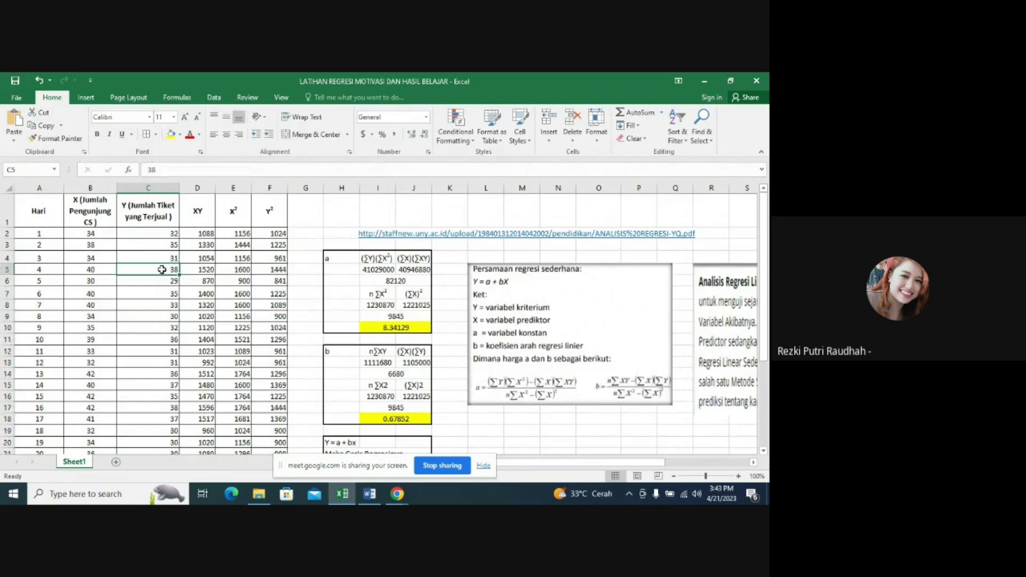
click(105, 268)
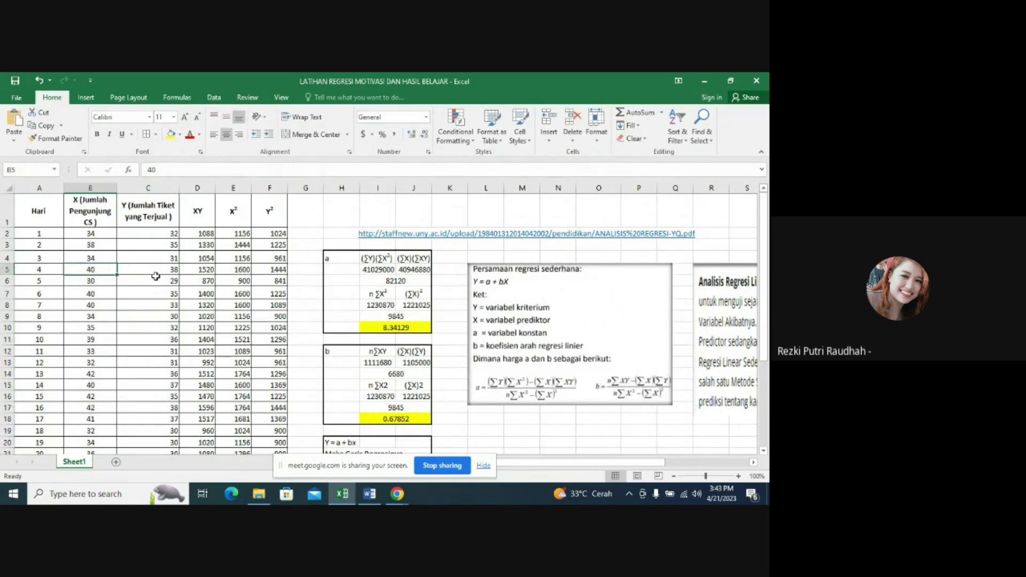
click(158, 271)
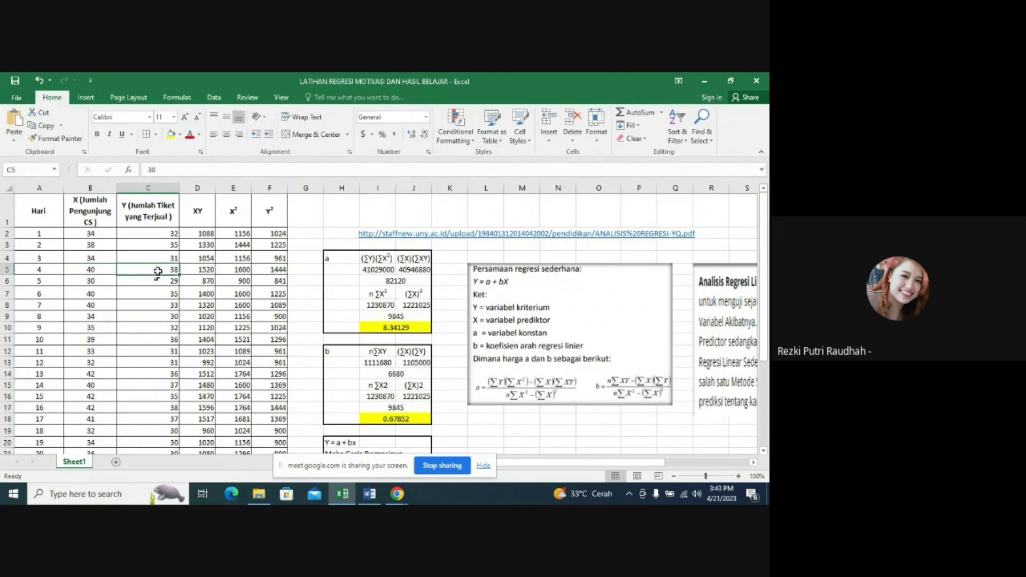
click(102, 267)
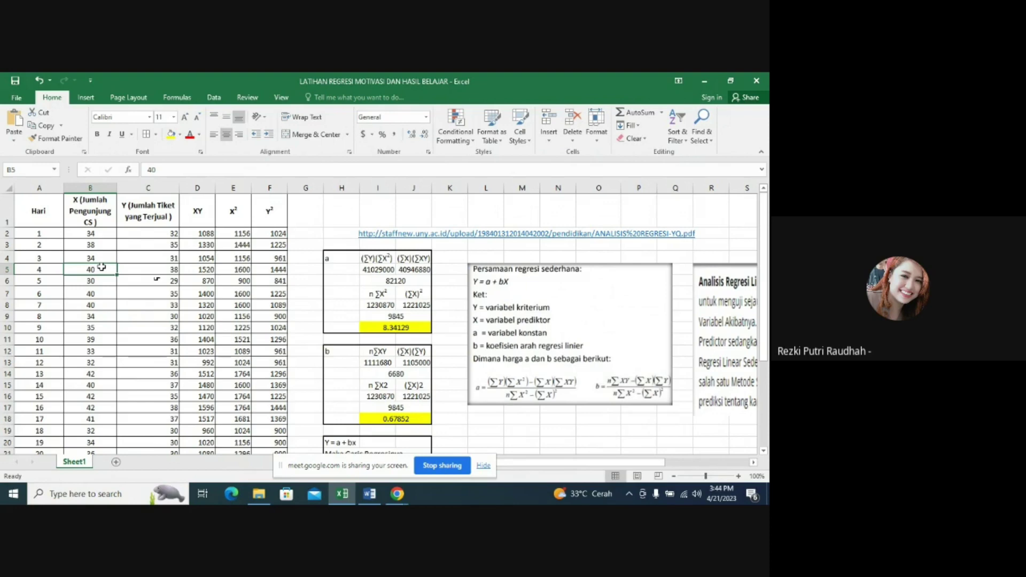
Examine the simple regression equation Y = a + bX, its variable definitions and the a and b formulas in the picture at enlarged size
click(492, 287)
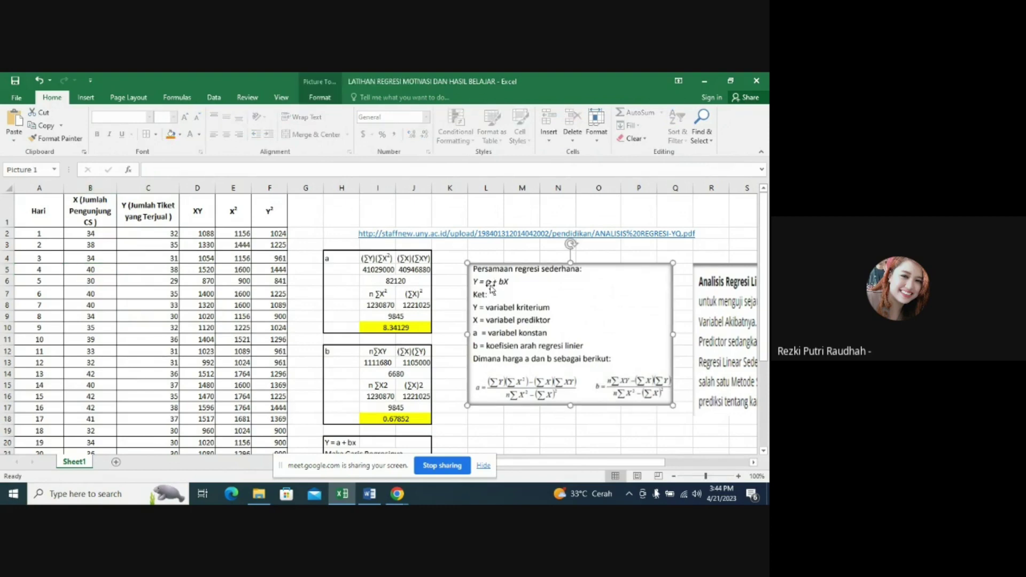
drag(706, 476, 717, 477)
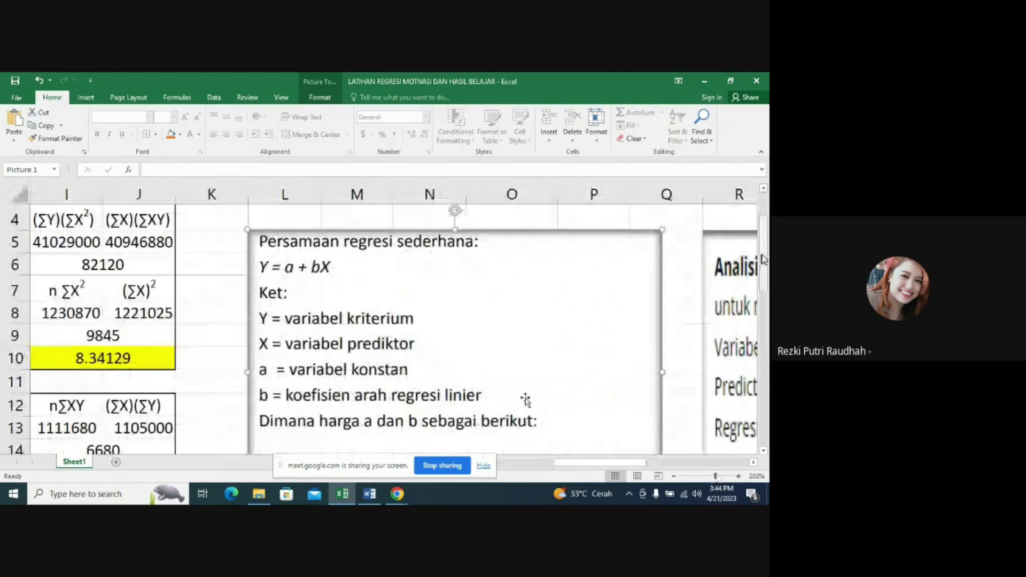
drag(764, 258, 766, 271)
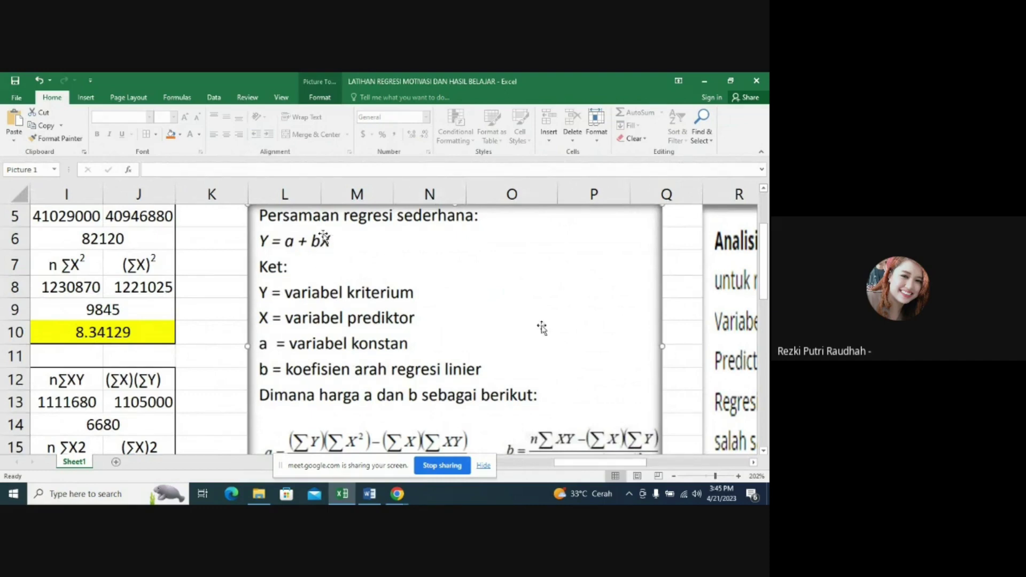
drag(766, 254, 767, 283)
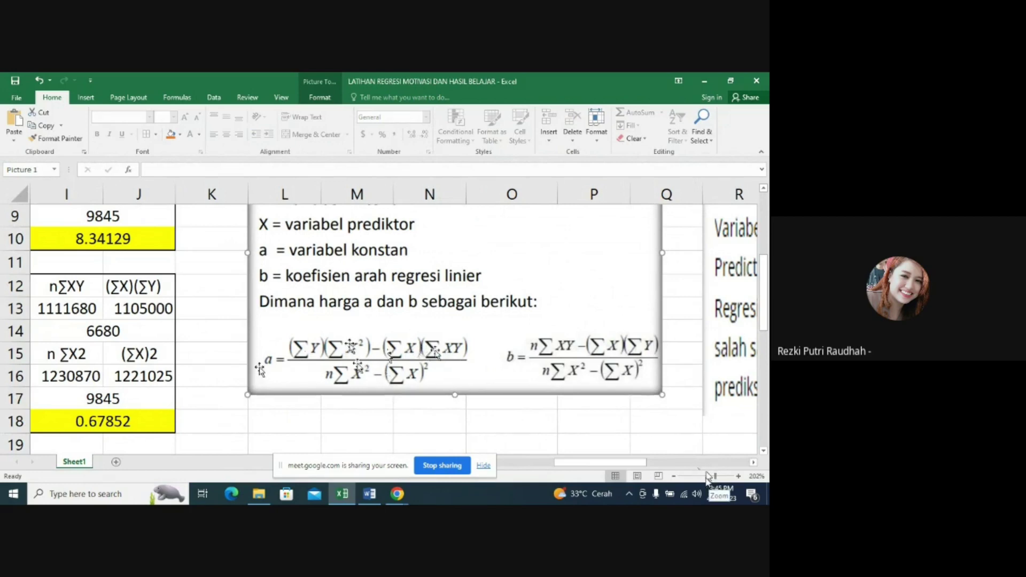
drag(715, 476, 706, 476)
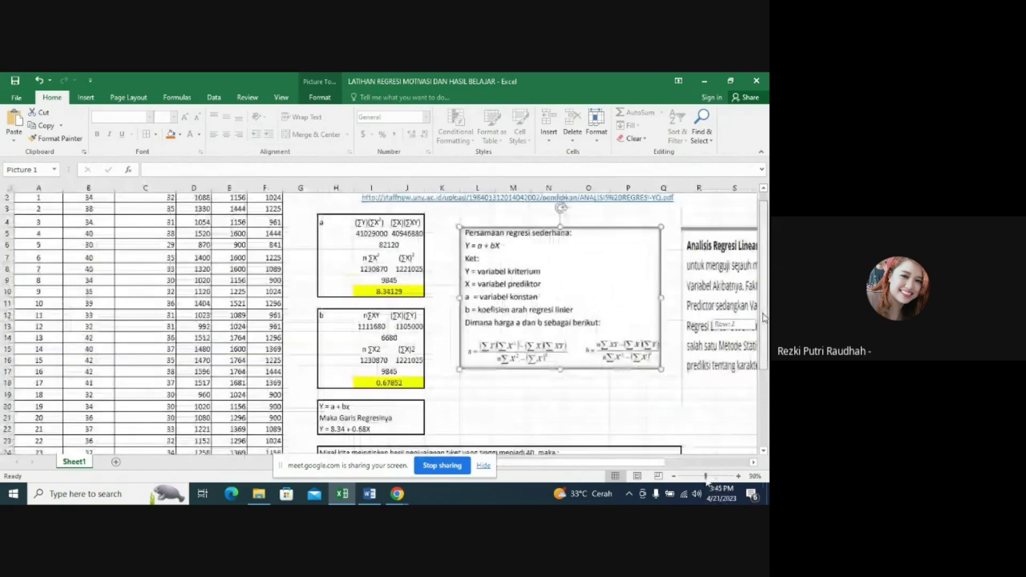
drag(763, 318, 763, 313)
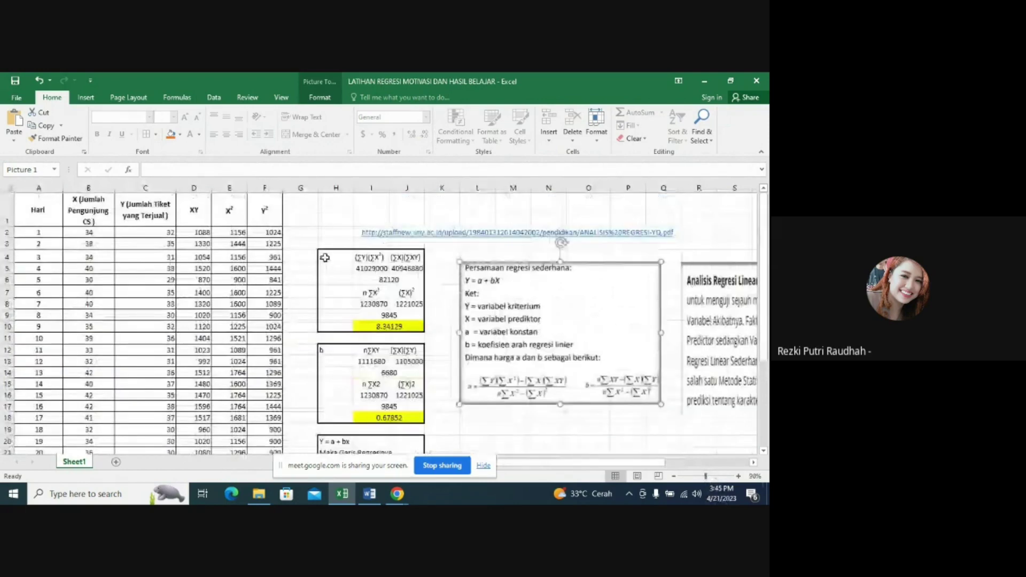
Inspect the label cell of the a calculation and the day 1 cells of the table, including the XY and X² formulas
click(325, 258)
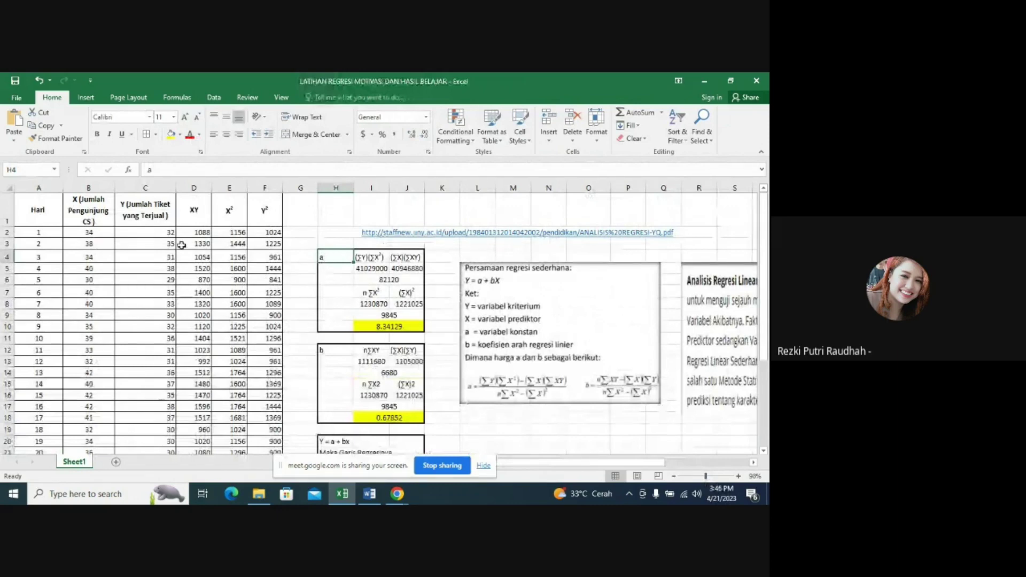
click(197, 232)
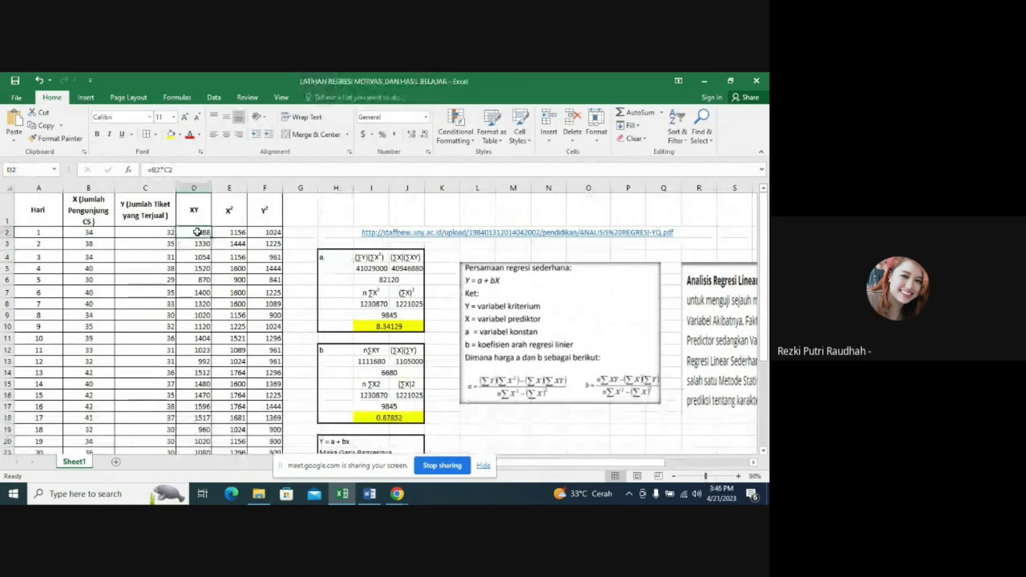
key(Right)
key(Right)
key(Left)
key(Left)
key(Left)
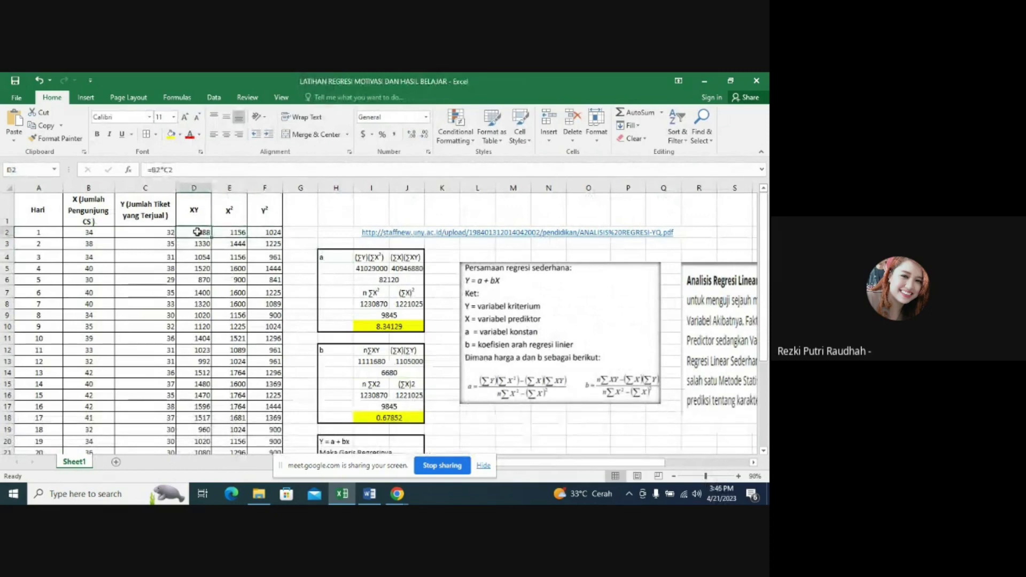
key(Left)
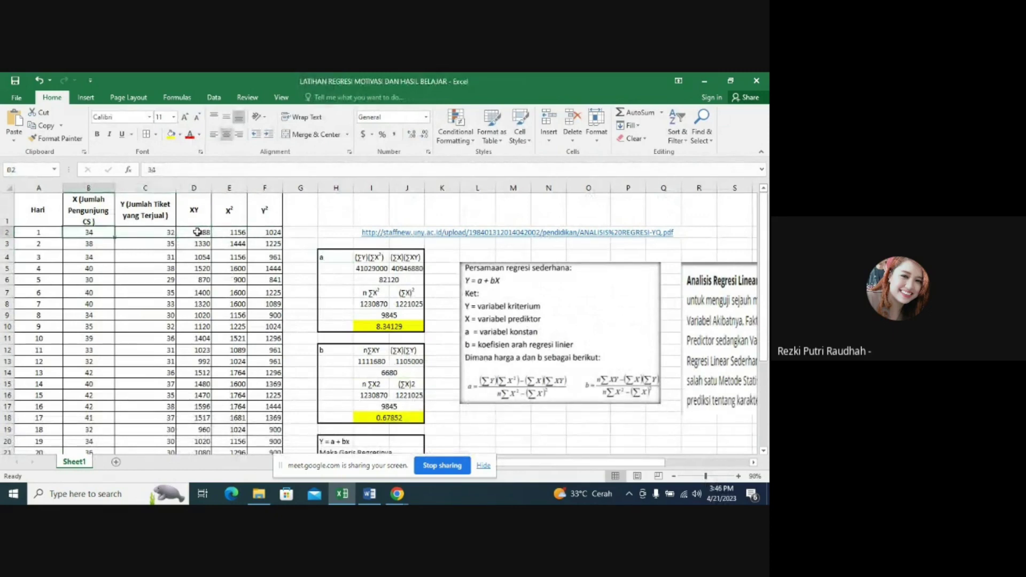
key(Left)
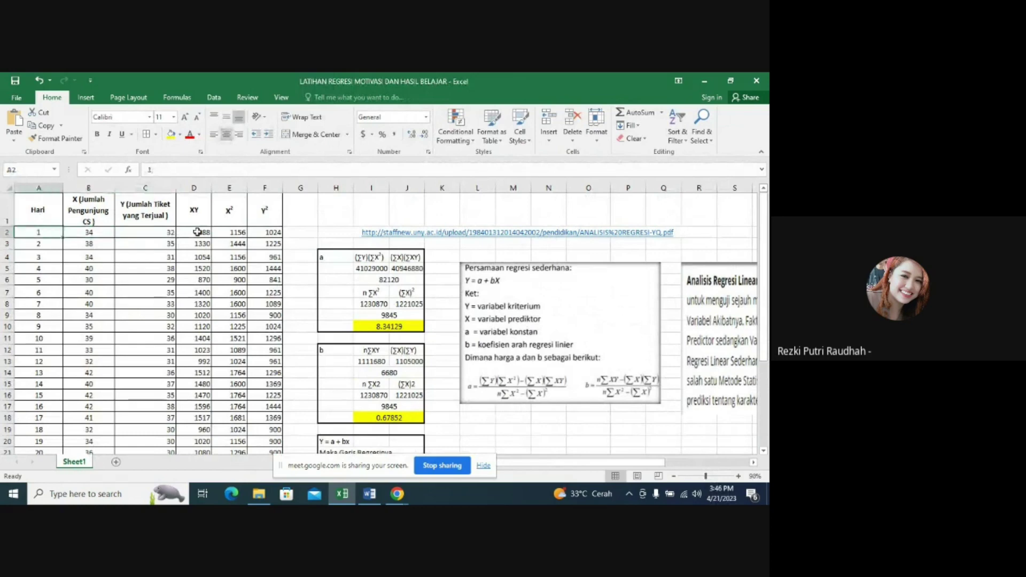
key(Right)
key(Right)
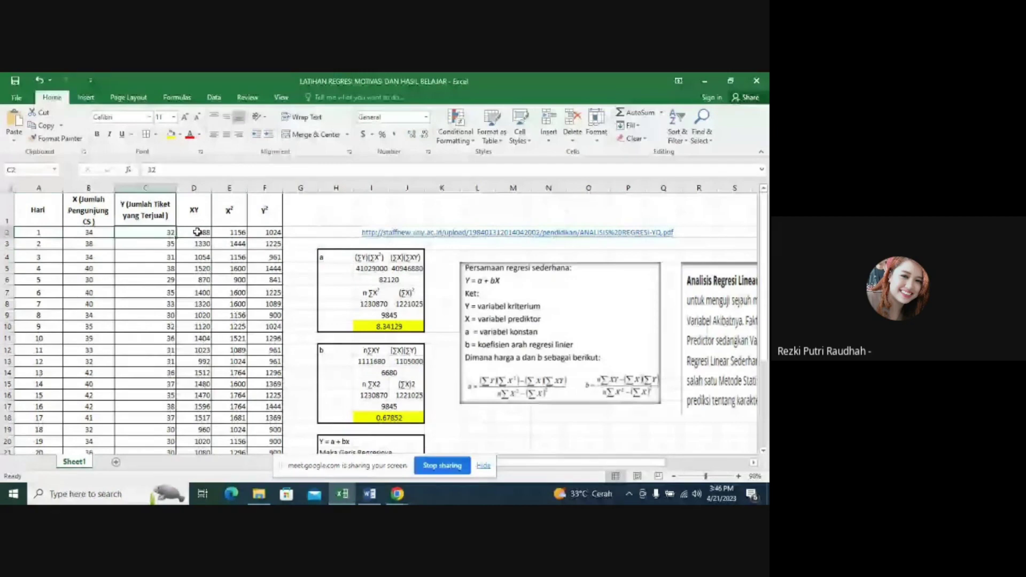
key(Right)
key(Right)
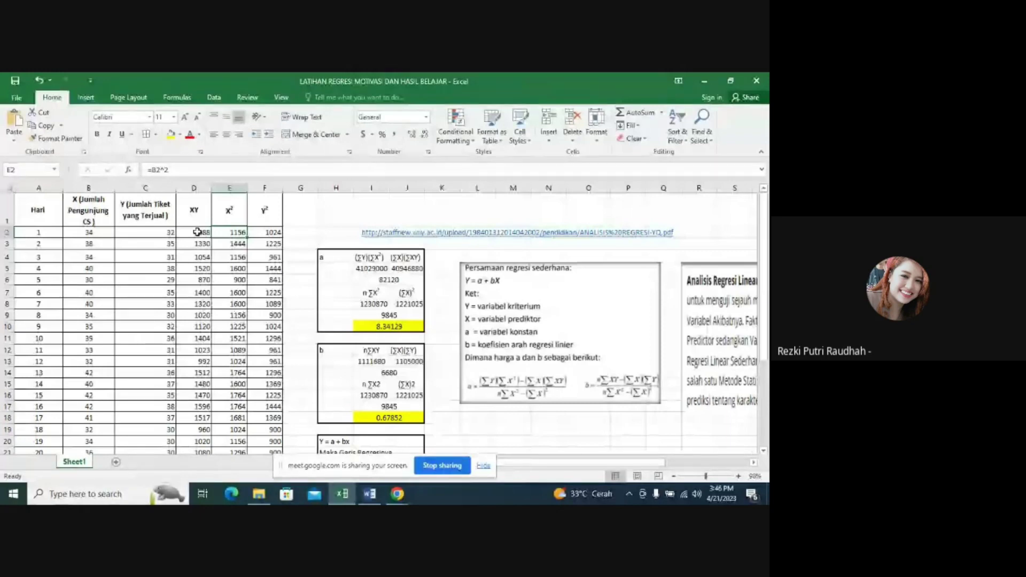
click(327, 260)
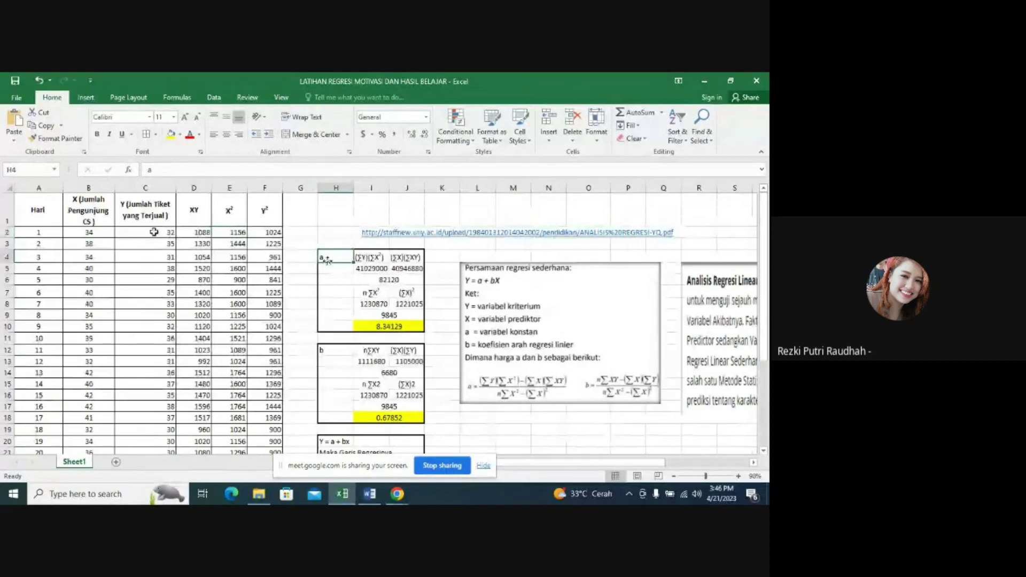
click(154, 232)
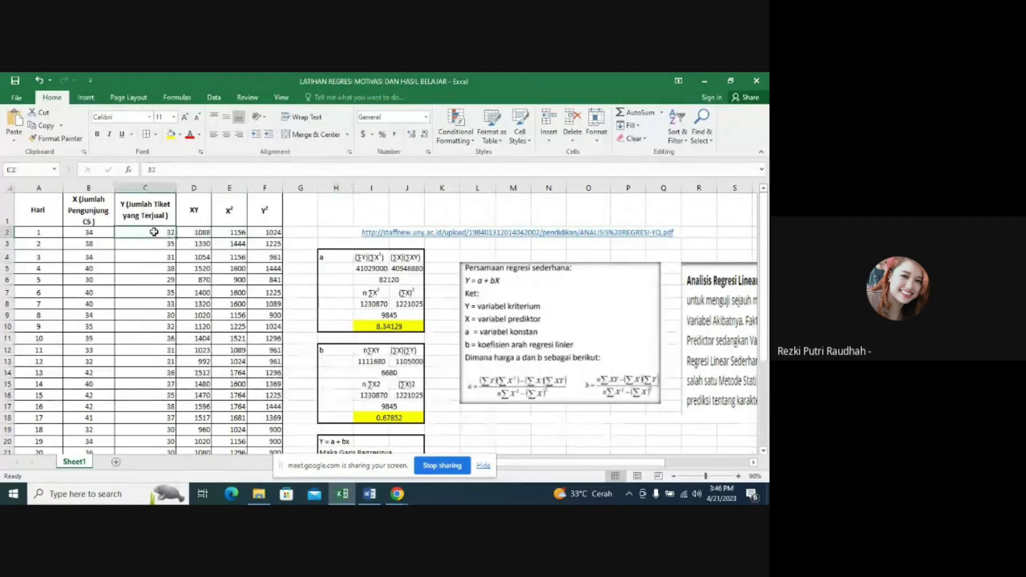
Inspect the Y values of days 1 and 2 and the X² formulas in E2 and E4
key(Right)
key(Right)
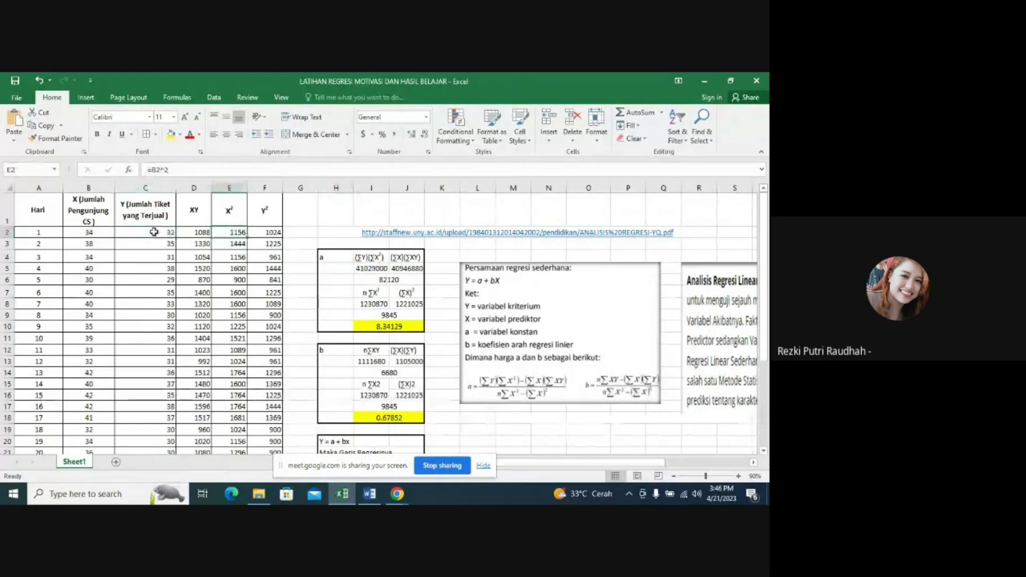
click(154, 232)
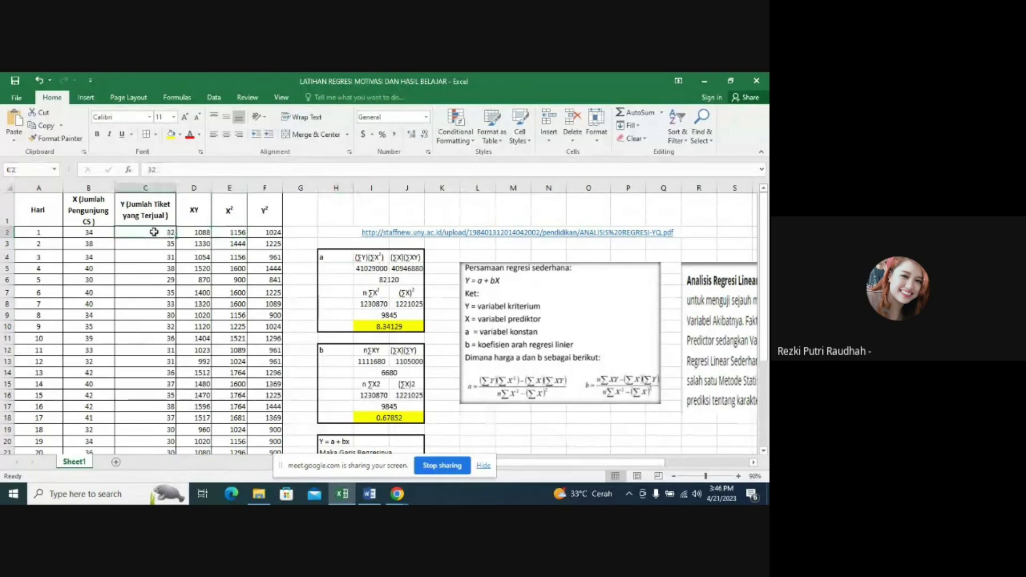
click(154, 243)
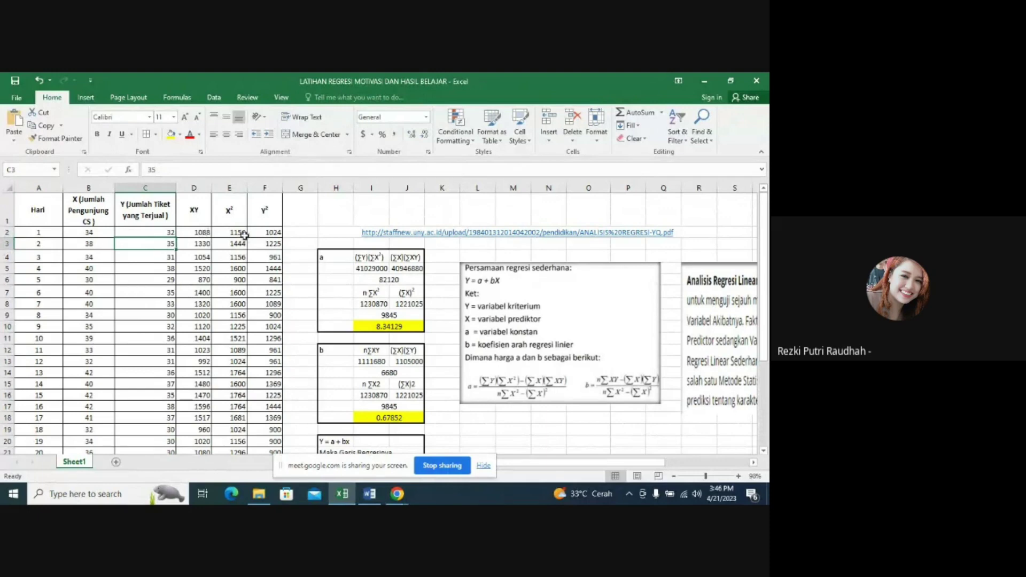
click(244, 234)
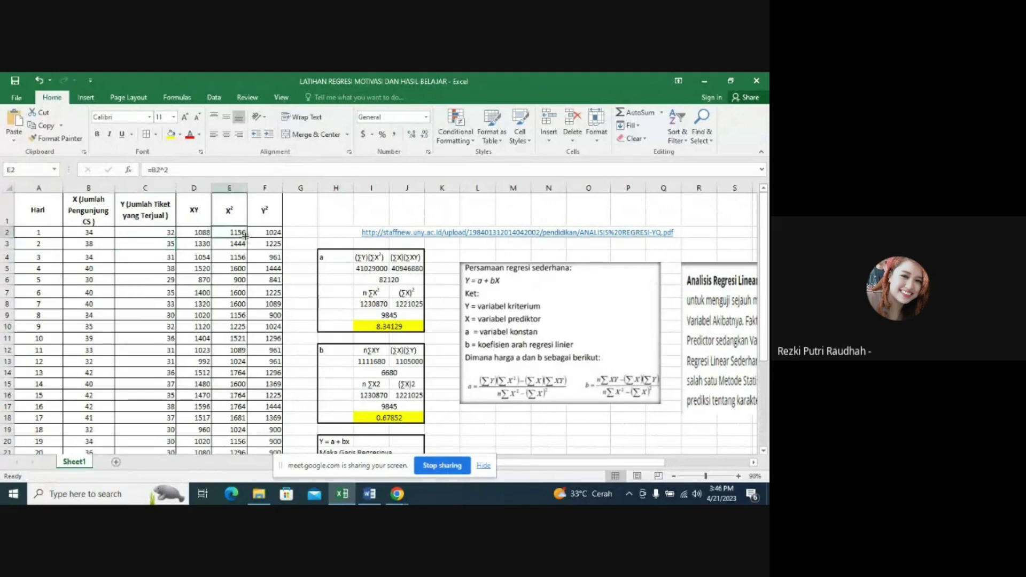
click(239, 260)
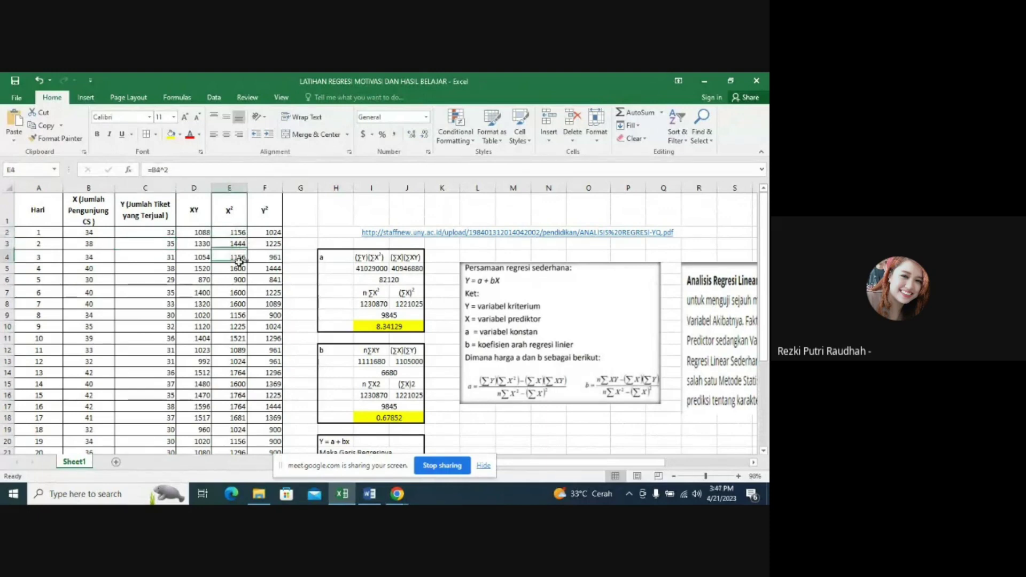
Re-enter the day 1 X² formula in E2 as =B2^2
click(240, 232)
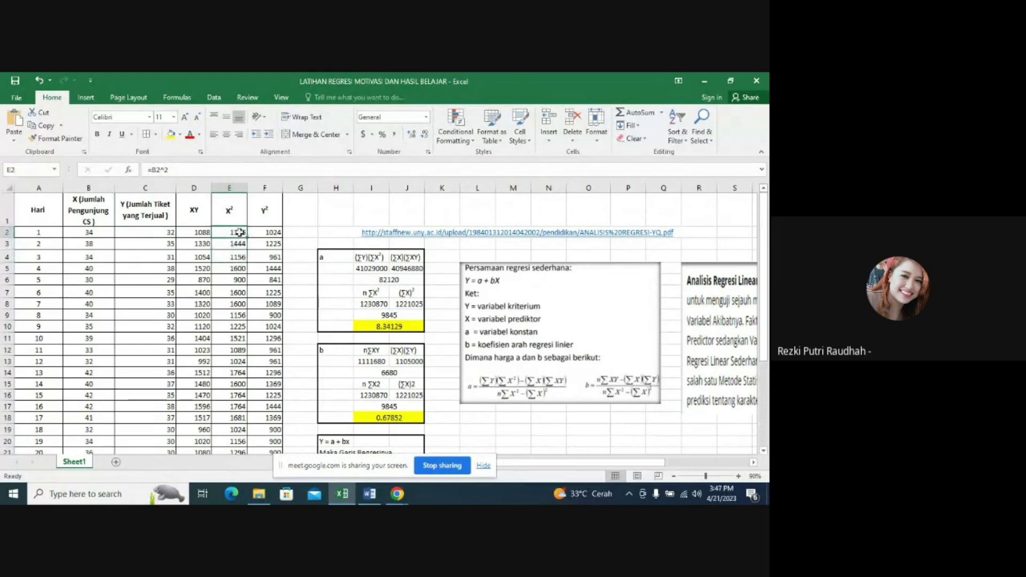
text(=)
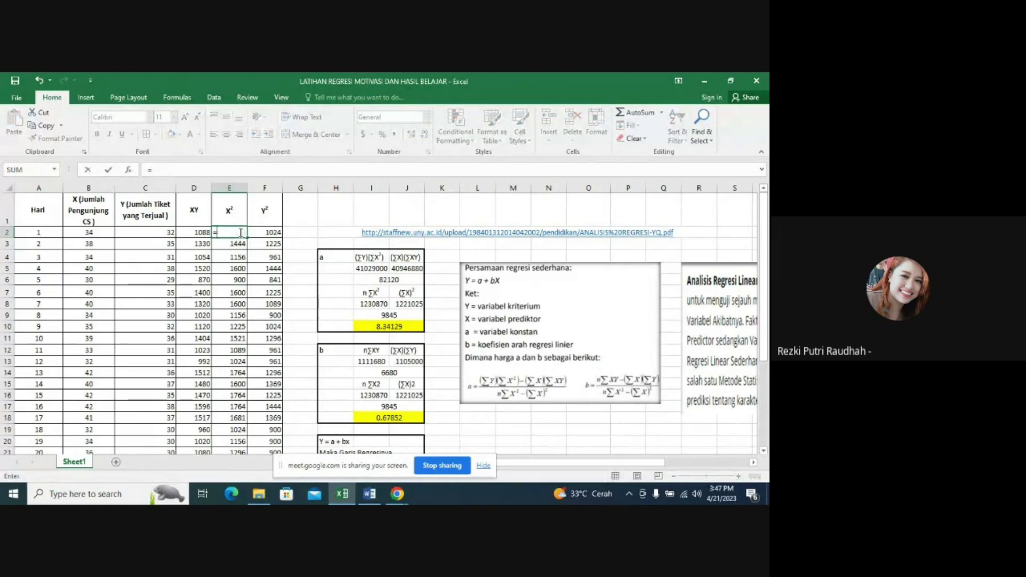
click(91, 235)
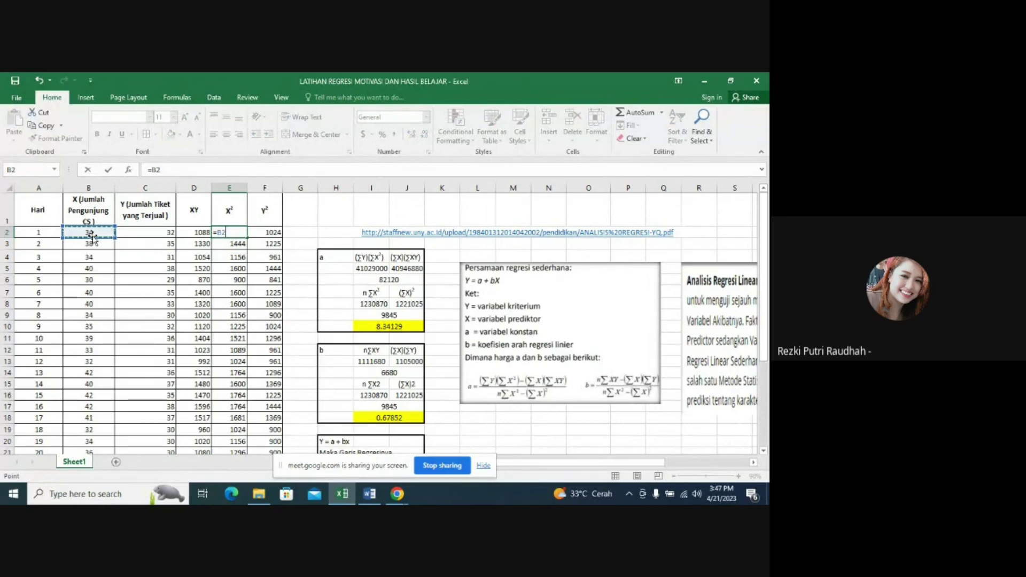
text(^2)
key(Return)
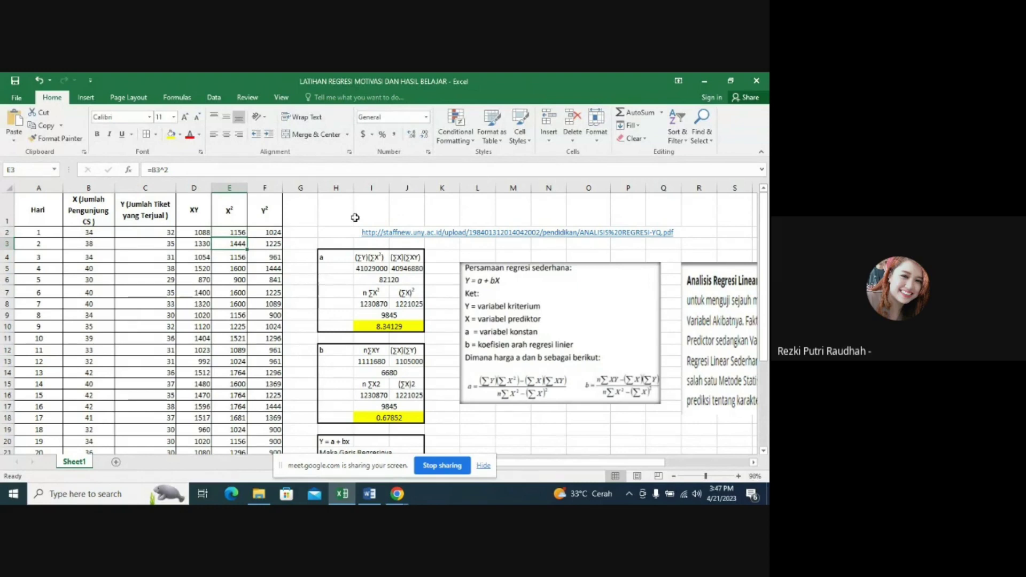
Check the day 1 square by calculating =34*34 in the empty cell H1, and clear the cell
click(335, 210)
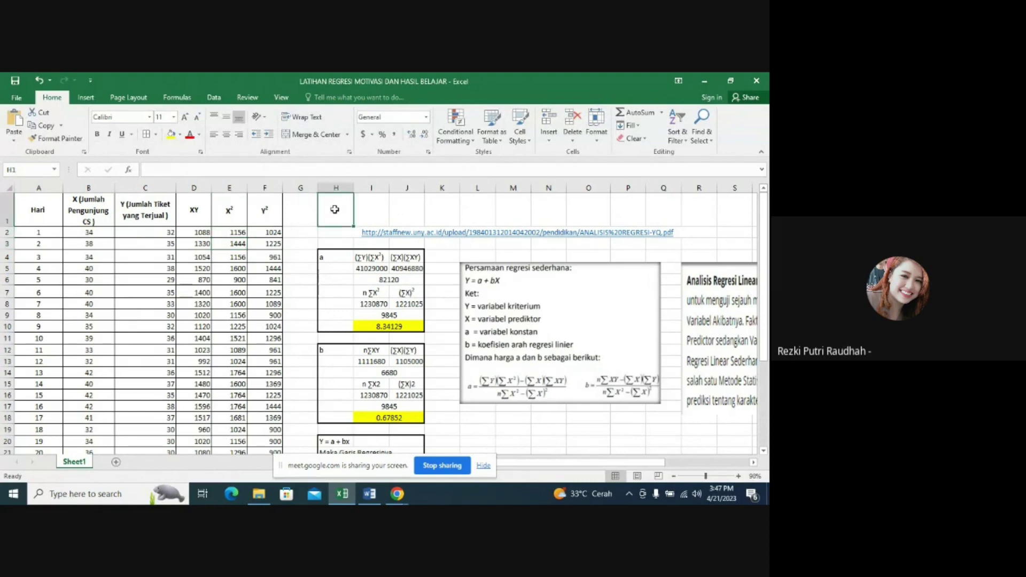
text(=34*)
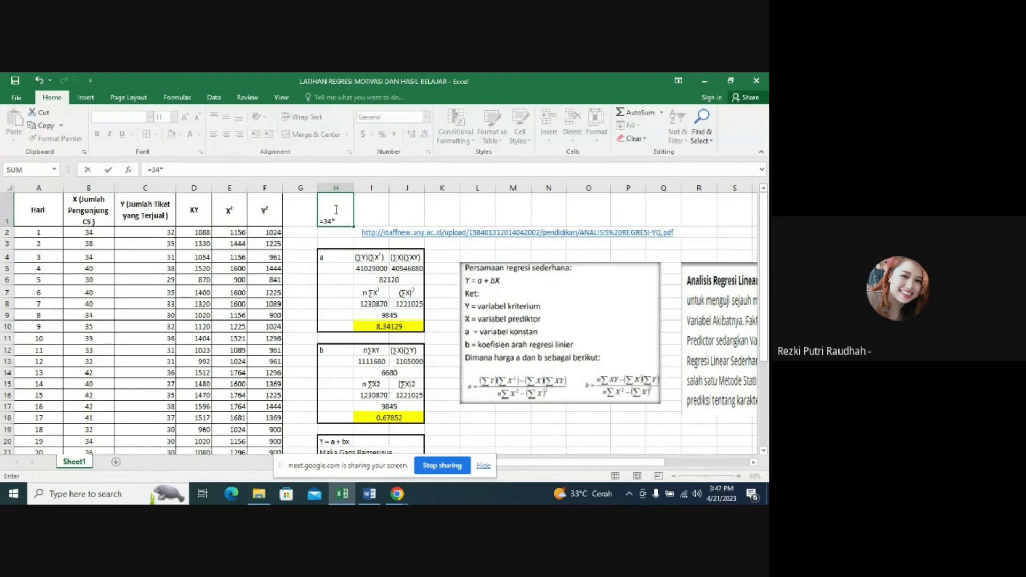
text(34)
key(Return)
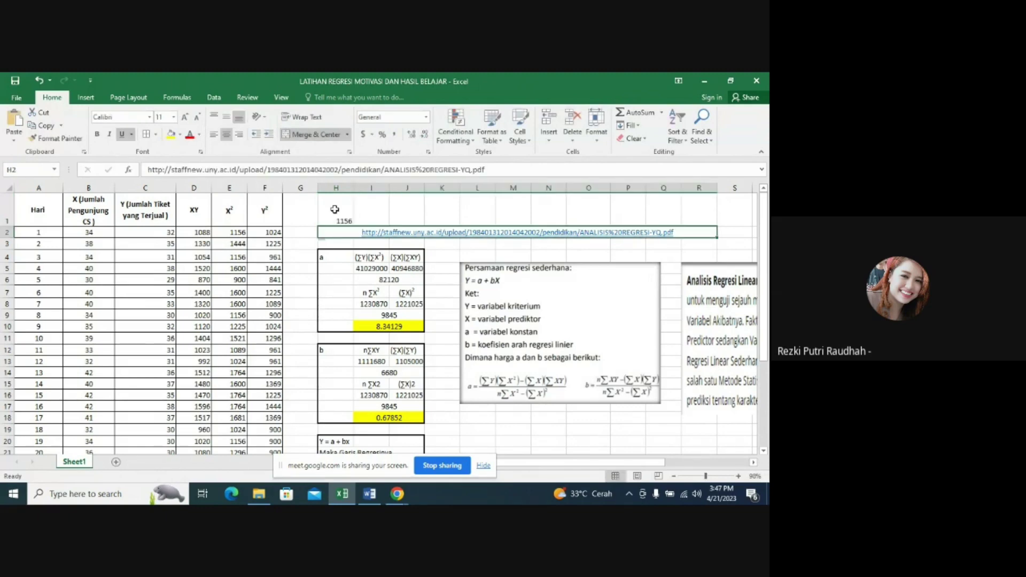
click(335, 210)
key(BackSpace)
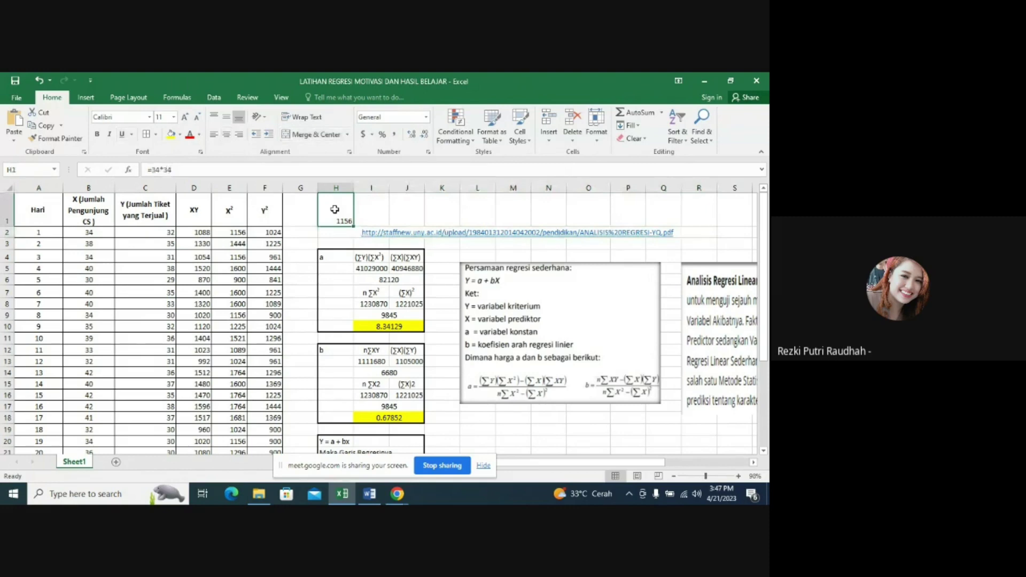
Fill the X² formula from E2 down through the day 30 row, E31
click(238, 234)
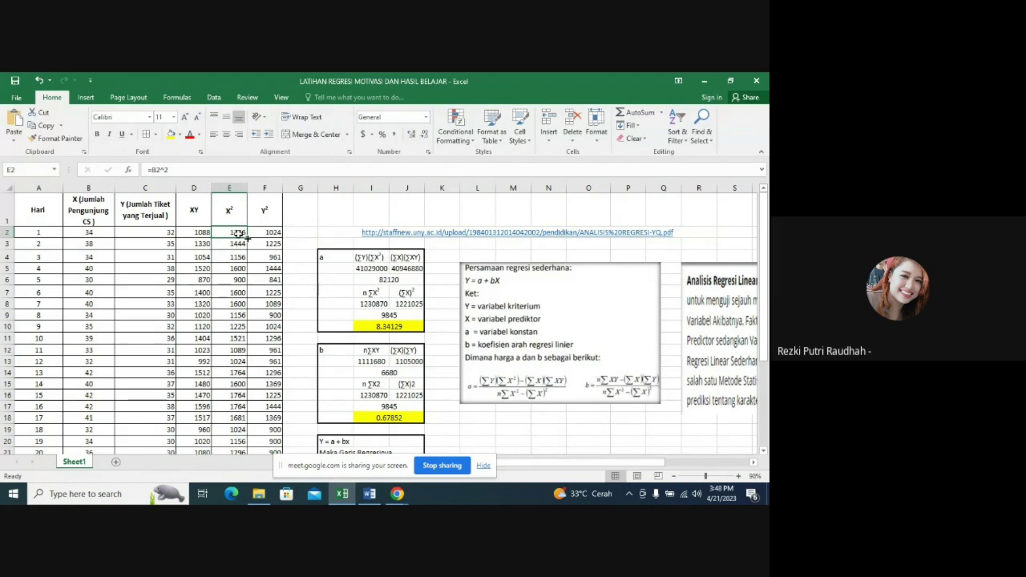
drag(247, 239, 248, 427)
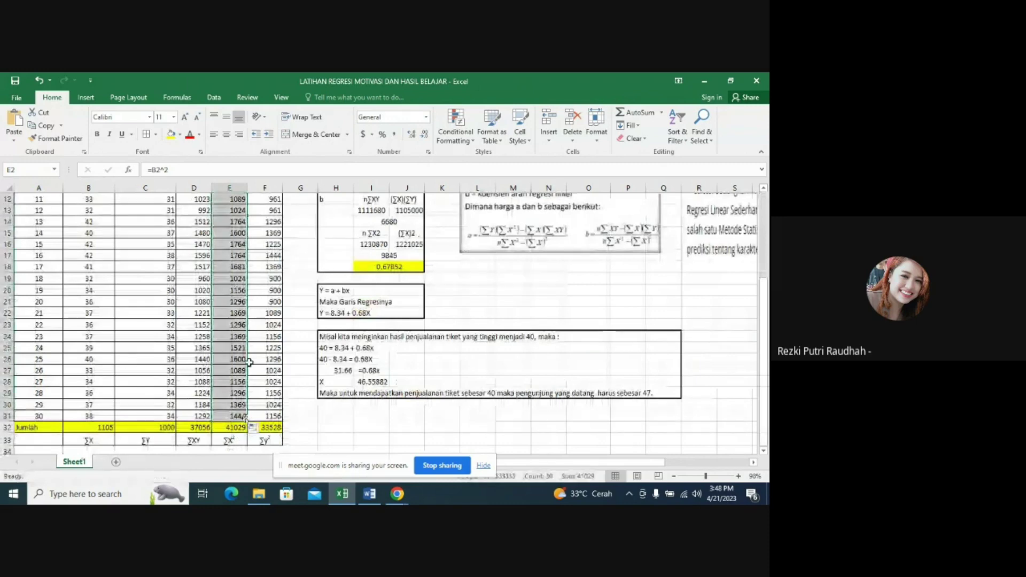
click(238, 314)
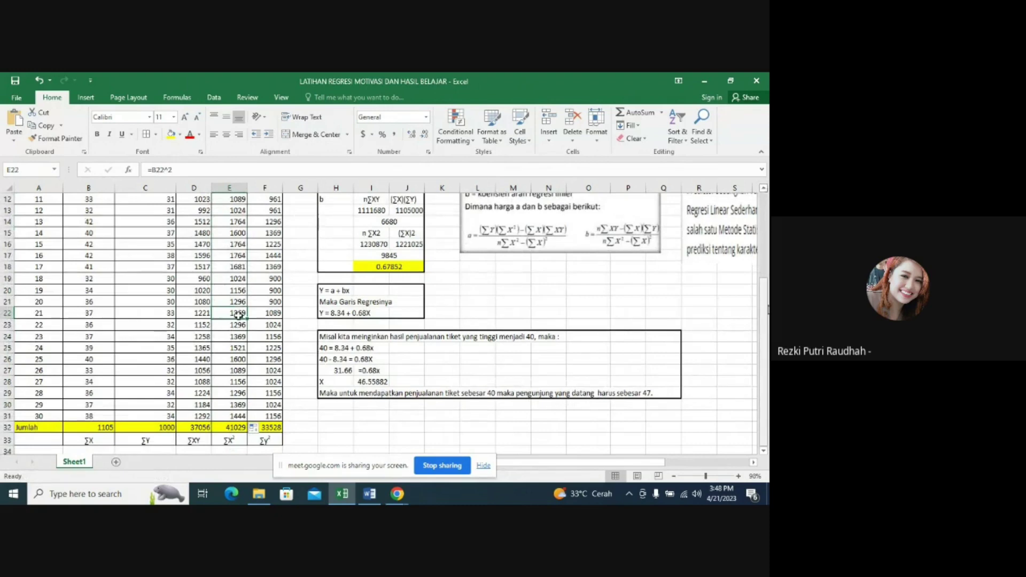
mouse_move(766, 311)
mouse_down()
mouse_move(765, 208)
mouse_move(765, 315)
mouse_up()
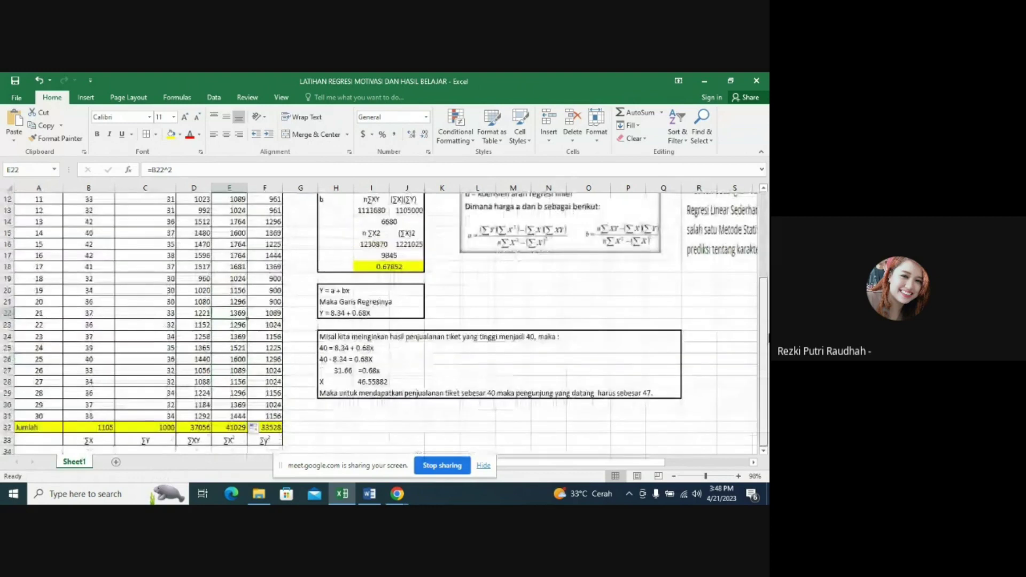
Re-enter the total of the X column in the Jumlah row, cell B32, as =SUM(B2:B31)
click(45, 428)
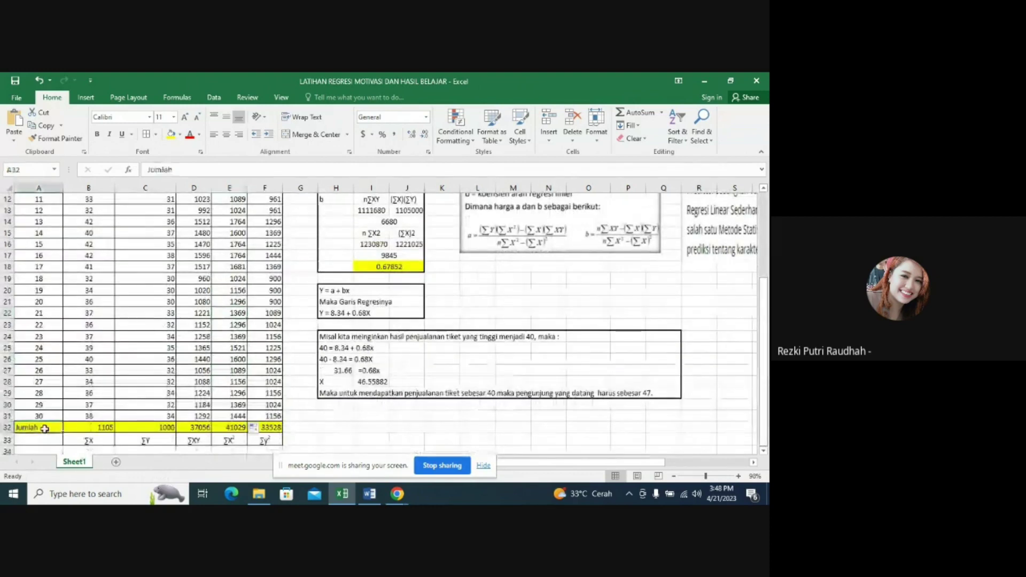
key(Right)
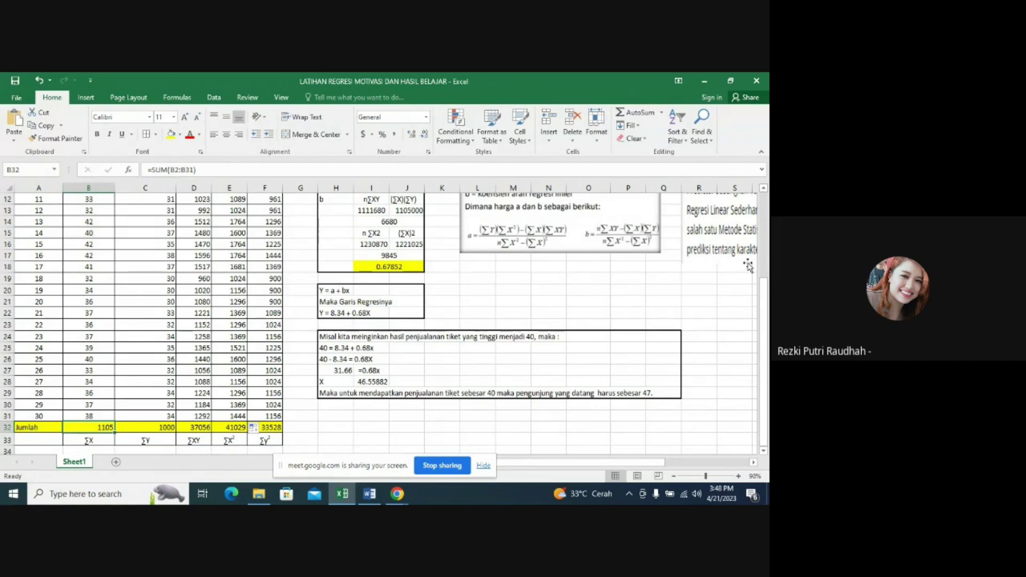
click(136, 426)
click(103, 428)
text(=)
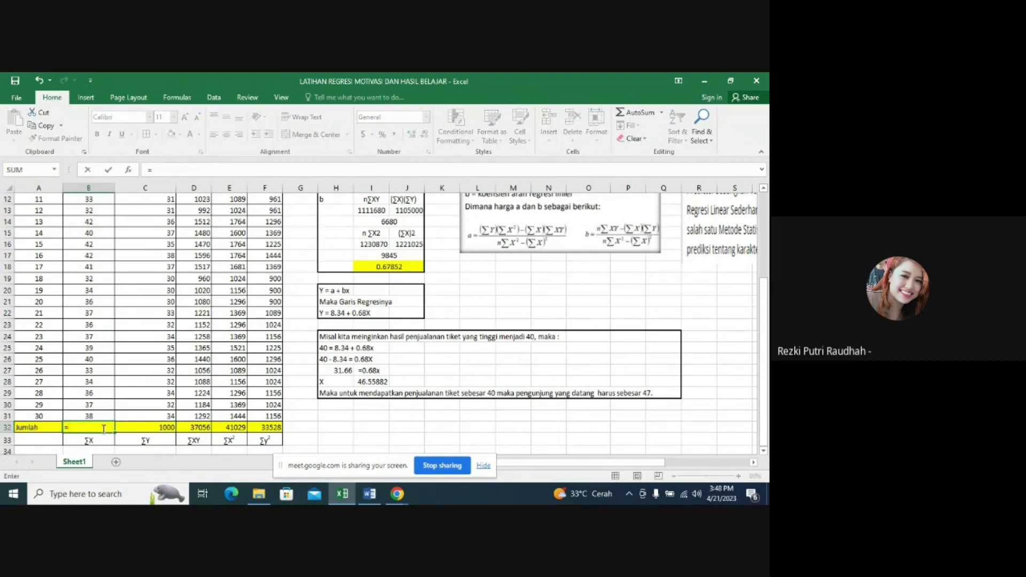
text(sum)
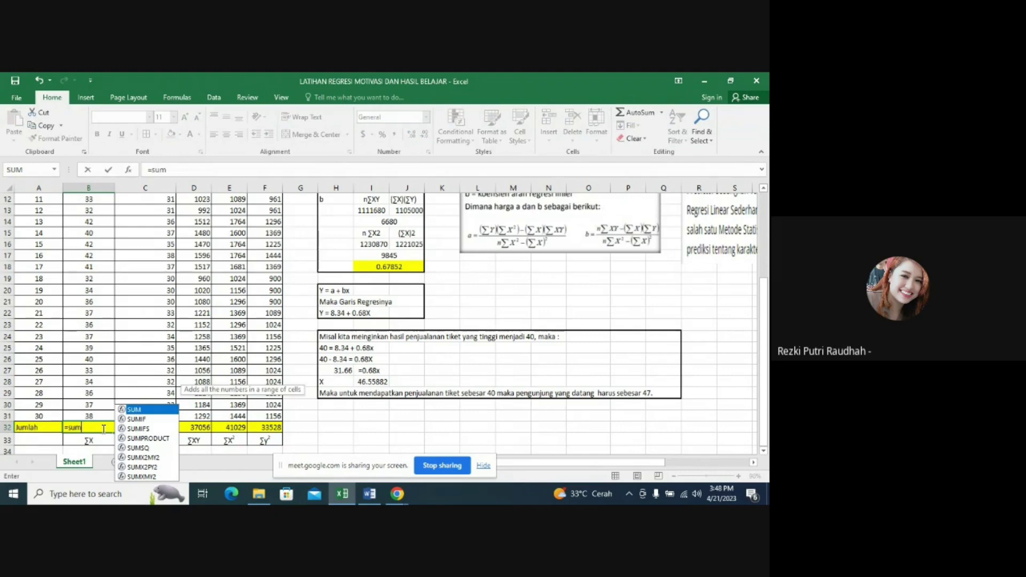
text(()
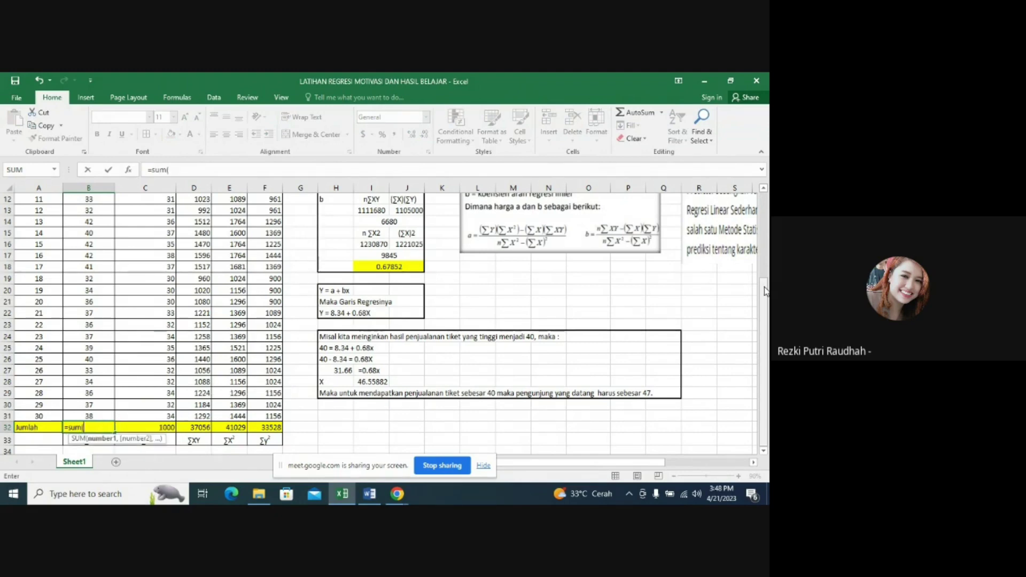
drag(765, 291, 764, 194)
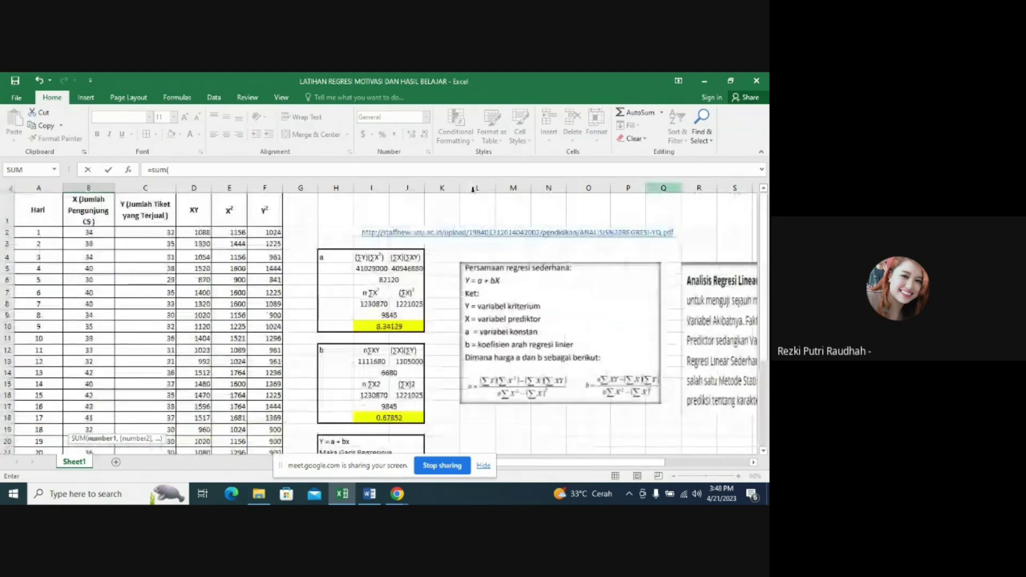
mouse_move(764, 196)
mouse_down()
mouse_move(764, 280)
mouse_move(764, 198)
mouse_up()
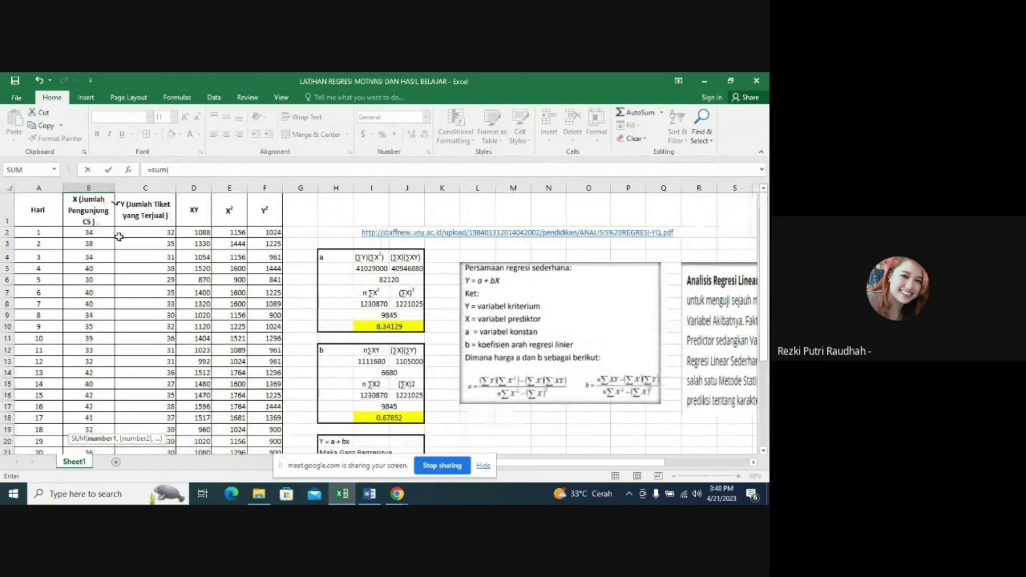
click(97, 233)
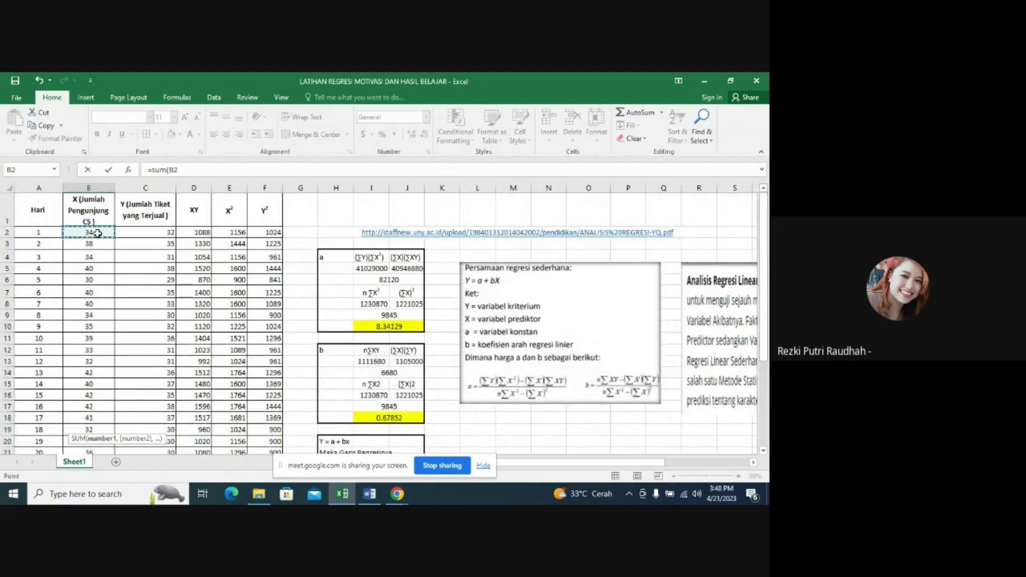
key(shift+Down)
key(shift+Down)
key(shift+Down)
key(shift+Down)
key(shift+Down)
key(shift+Down)
key(shift+Down)
key(shift+Down)
key(shift+Down)
key(shift+Down)
key(shift+Down)
key(shift+Down)
key(shift+Down)
key(shift+Down)
key(shift+Down)
key(shift+Down)
key(shift+Down)
key(shift+Down)
key(shift+Down)
key(shift+Down)
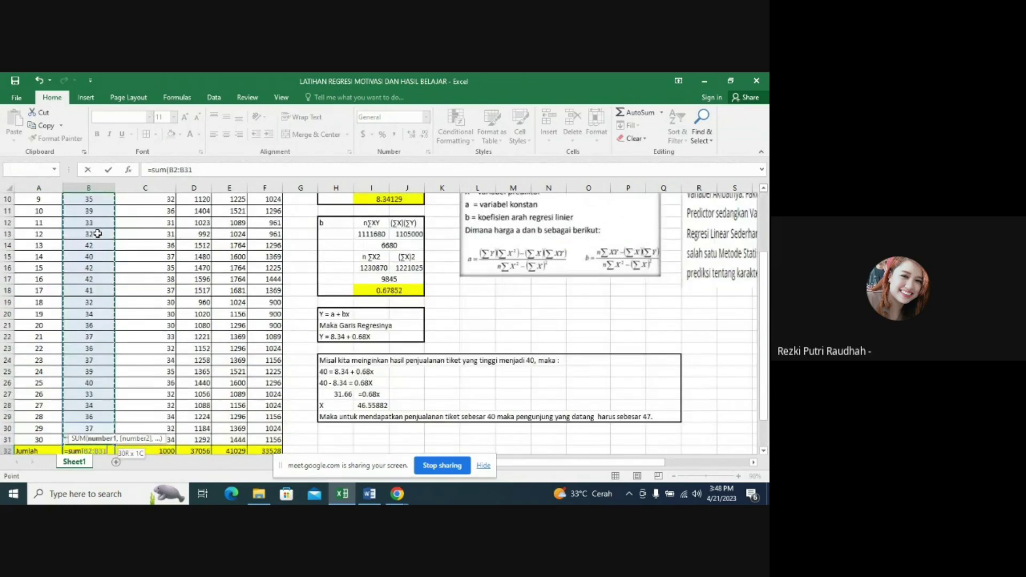
scroll(98, 234, down, 2)
text())
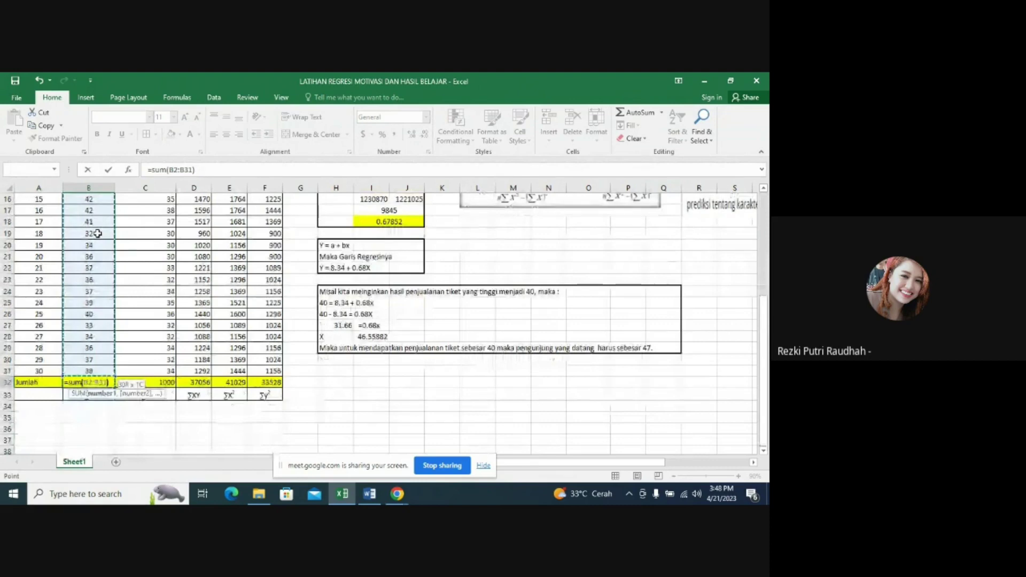
key(Return)
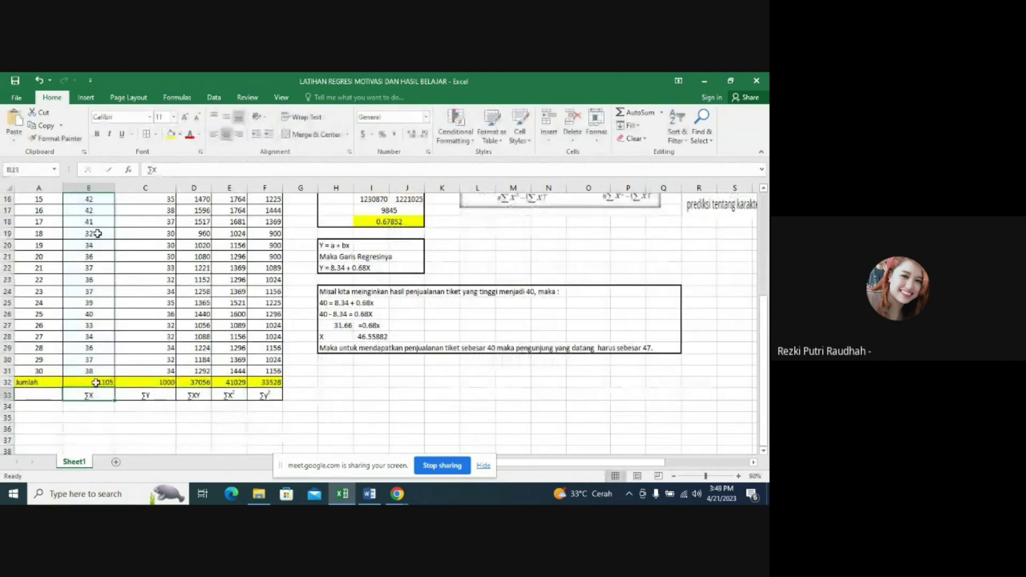
Copy the X total formula from B32 into the Y total cell C32 in the Jumlah row
click(96, 382)
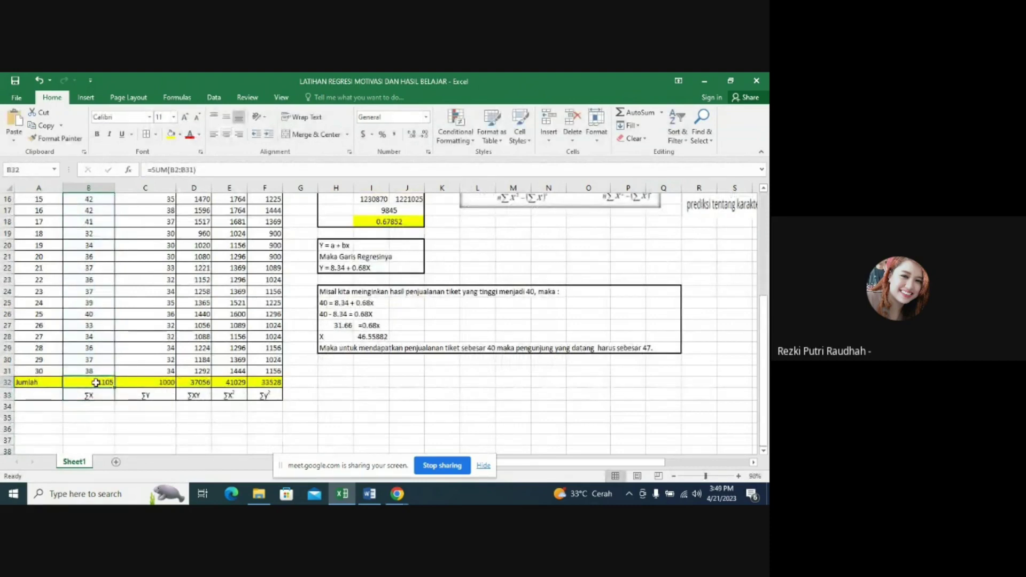
key(ctrl+c)
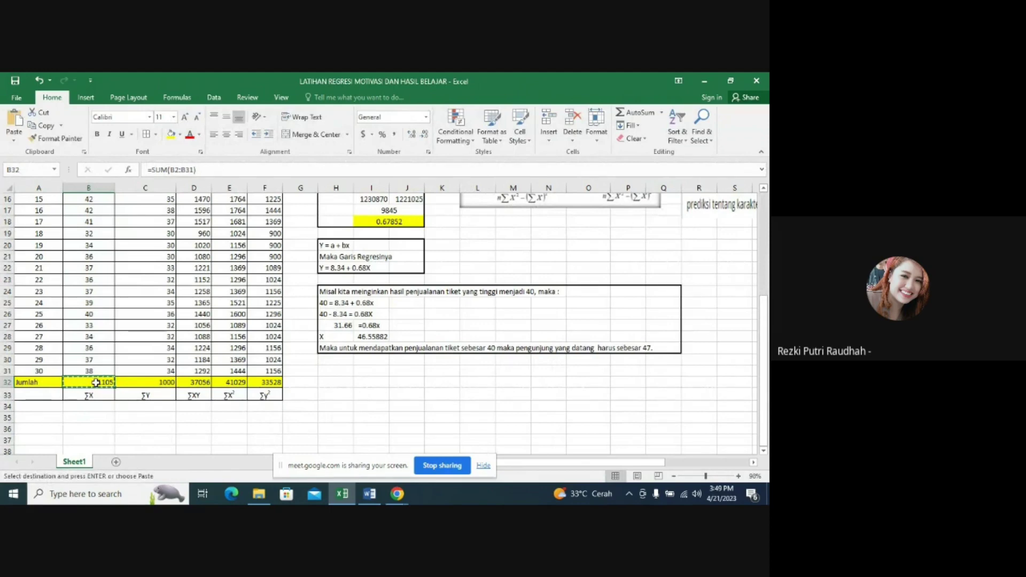
key(Right)
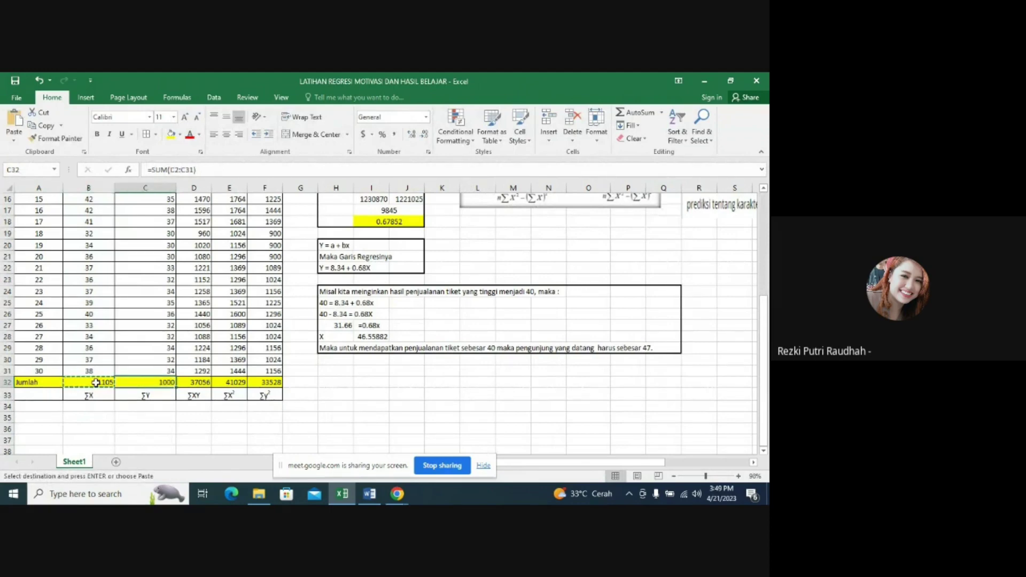
key(ctrl+v)
key(ctrl)
key(Right)
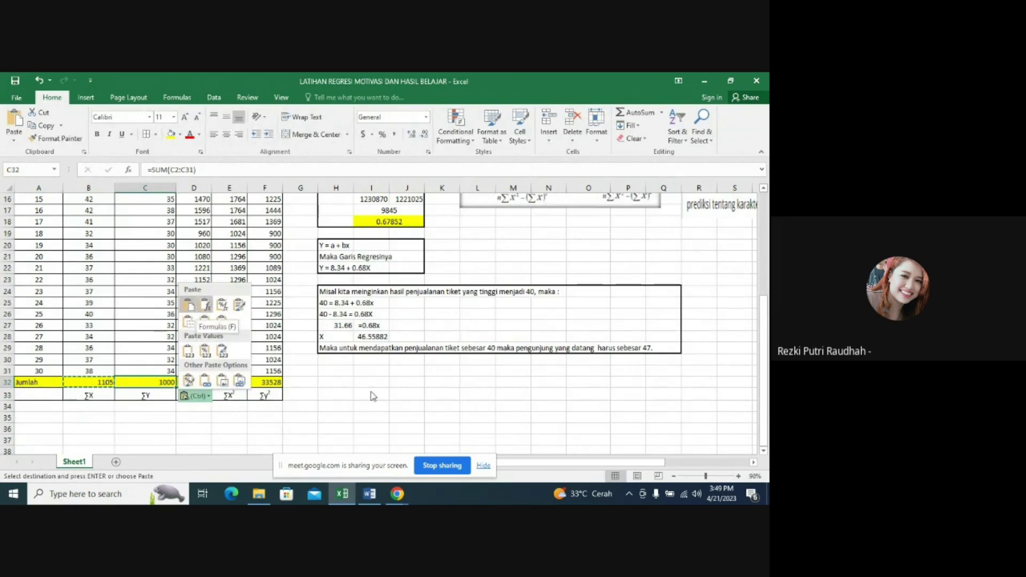
key(Escape)
Paste the copied total formula into the XY, X² and Y² totals in the Jumlah row, cells D32 through F32
click(194, 390)
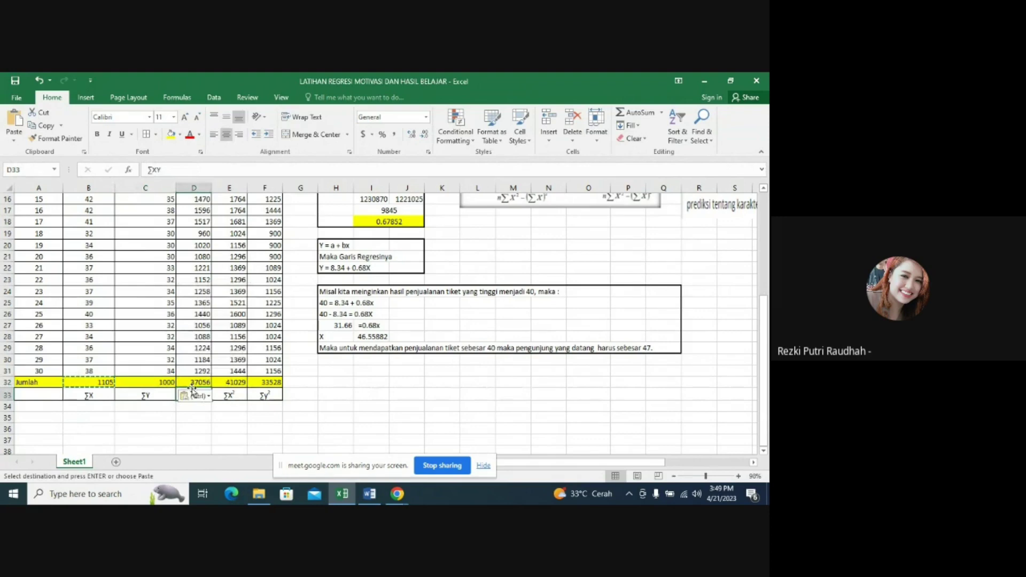
click(192, 386)
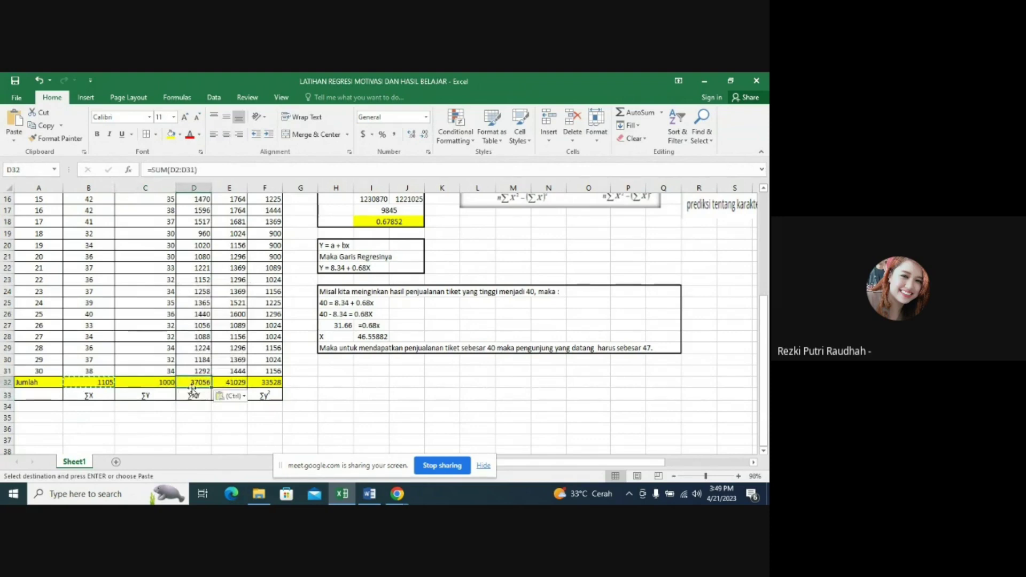
key(Right)
key(ctrl+v)
key(Right)
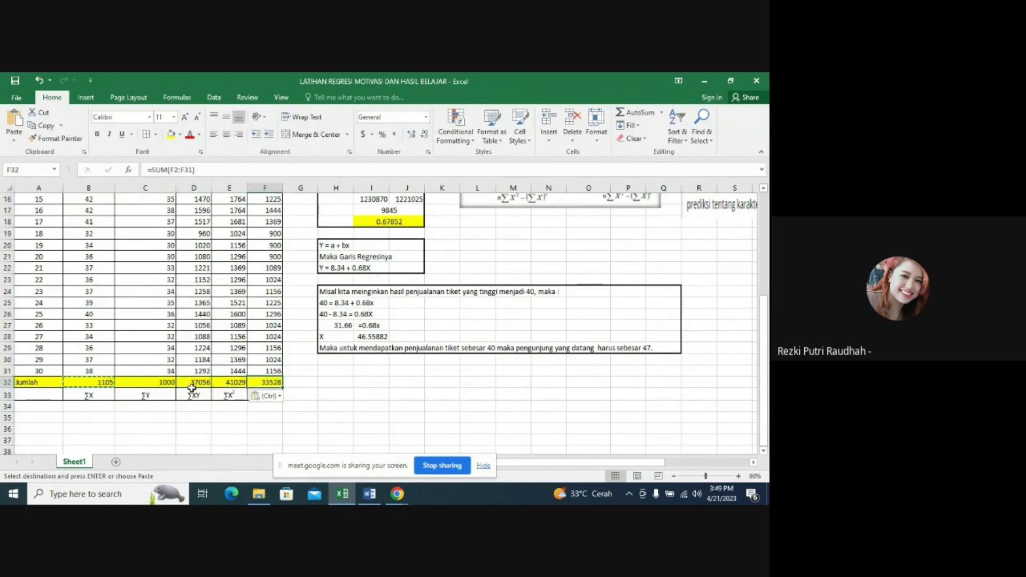
key(ctrl+v)
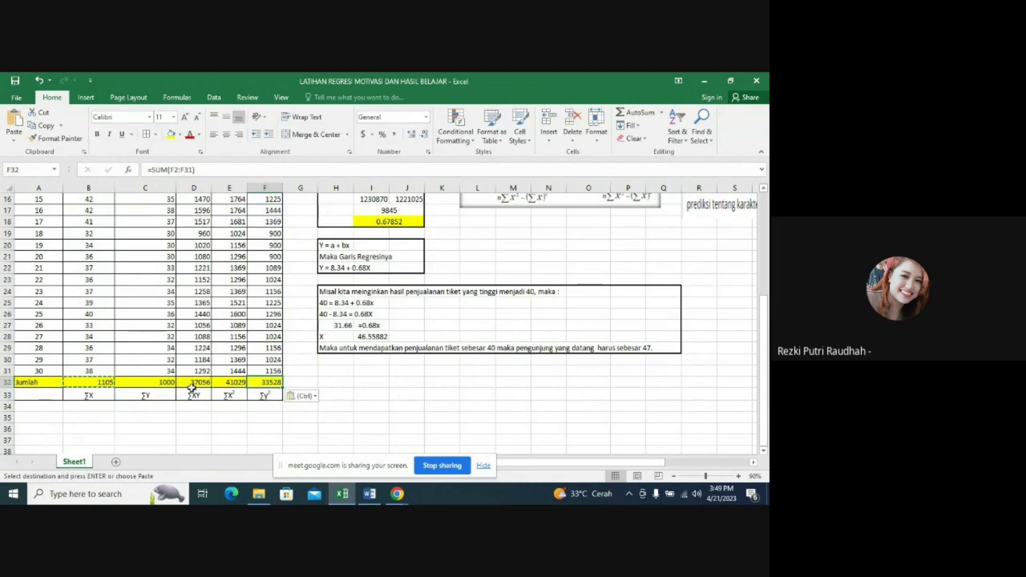
click(367, 382)
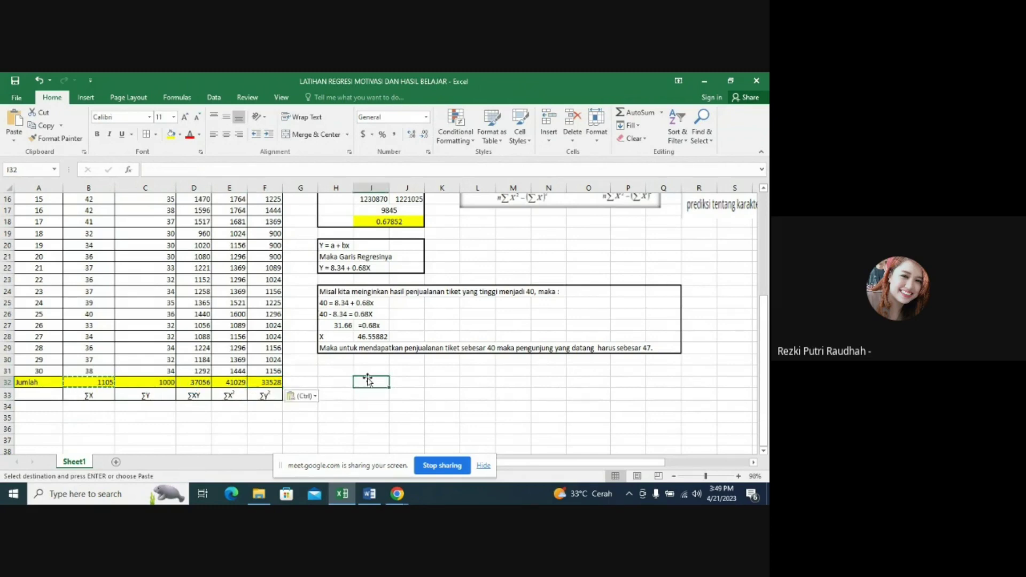
Examine the (ΣY)(ΣX²) term of a in I4:I5 and trace the X² column down to its total in E32
click(763, 188)
click(763, 188)
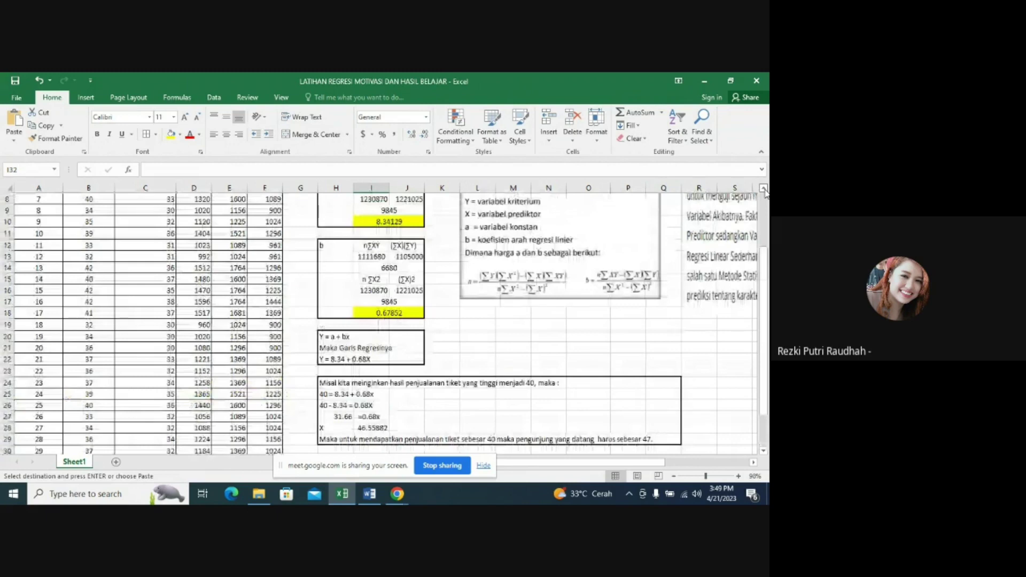
click(764, 188)
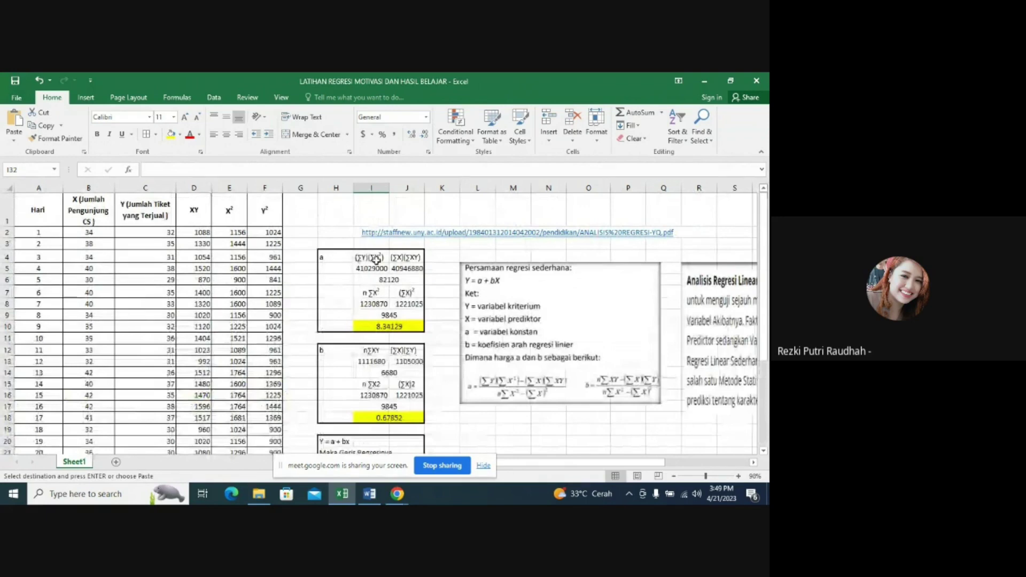
click(361, 260)
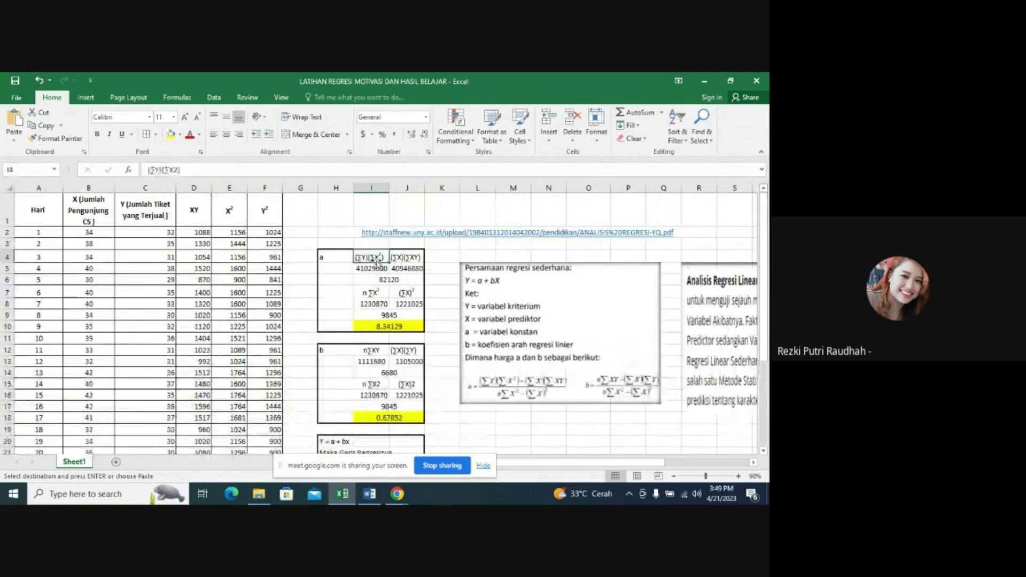
click(228, 231)
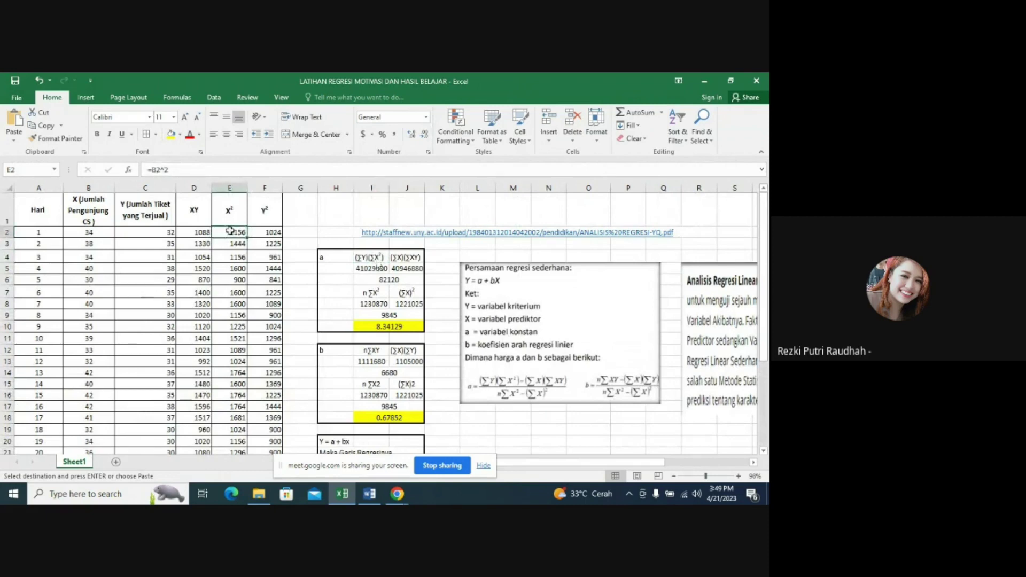
key(Down)
key(Down)
key(Down)
key(Down)
key(Down)
key(Down)
key(Down)
key(Down)
key(Down)
key(Down)
key(Down)
key(Down)
key(Down)
key(Down)
key(Down)
key(Down)
key(Down)
key(Down)
key(Down)
key(Down)
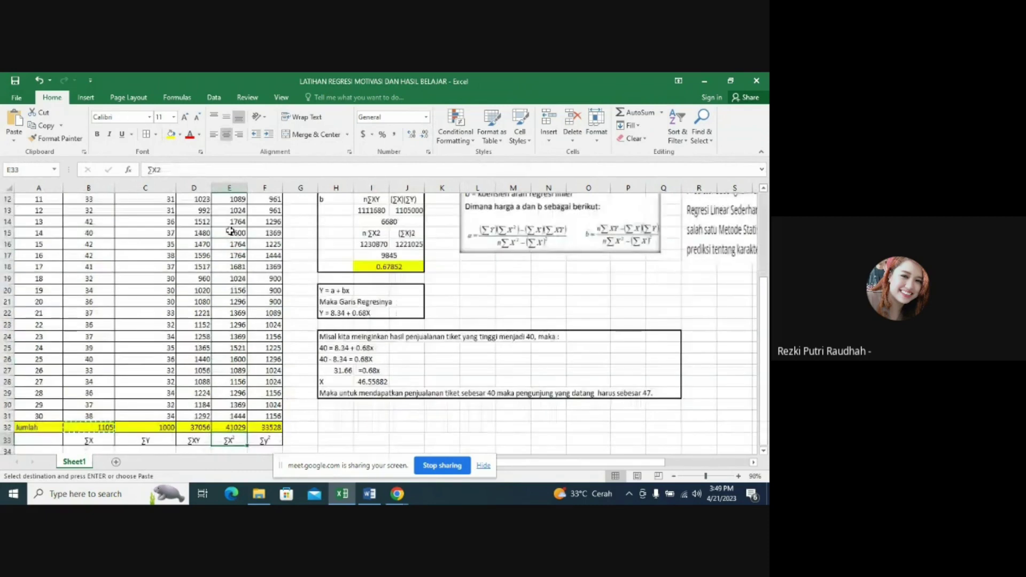
key(Up)
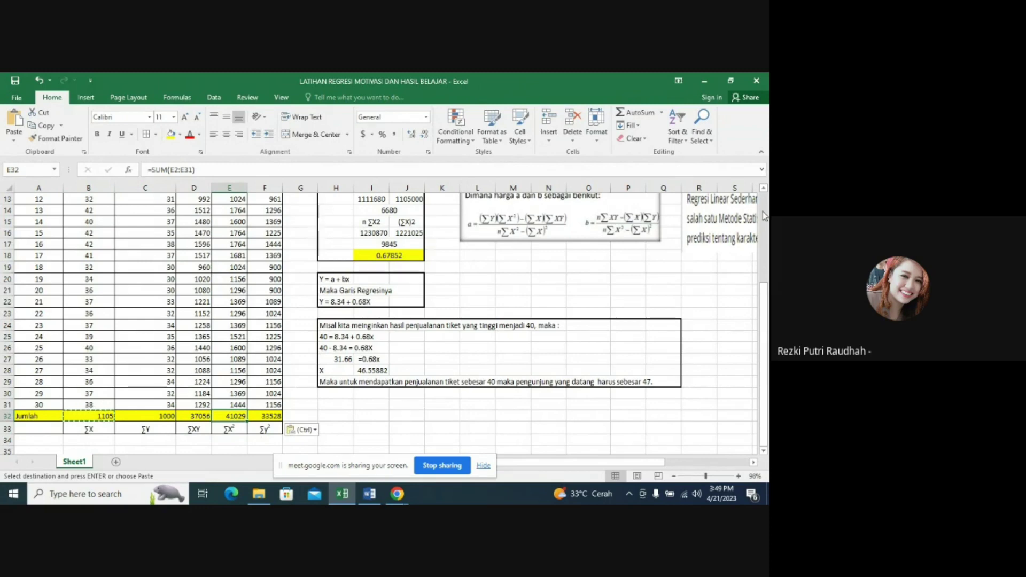
scroll(763, 210, up, 4)
click(372, 268)
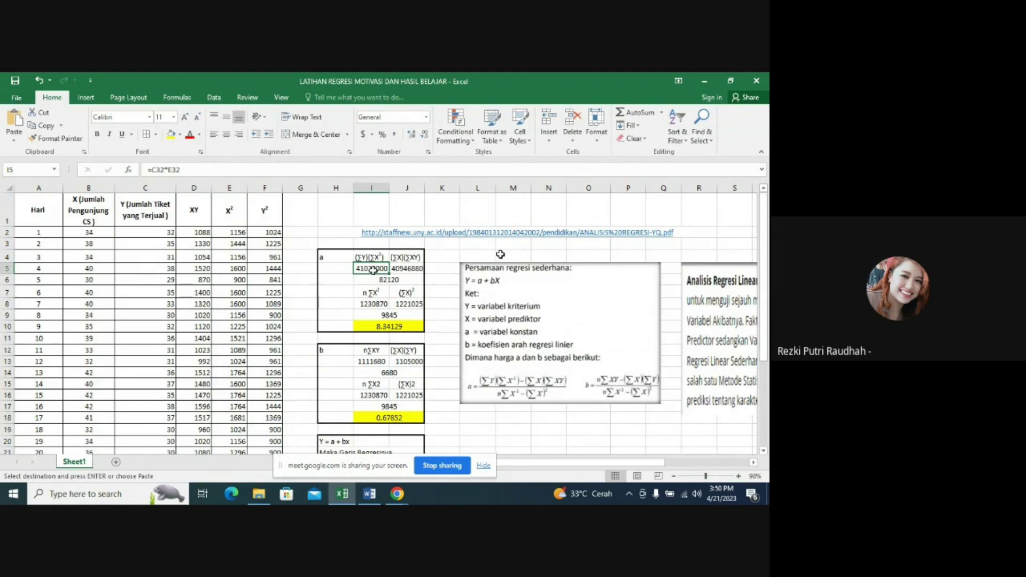
click(488, 242)
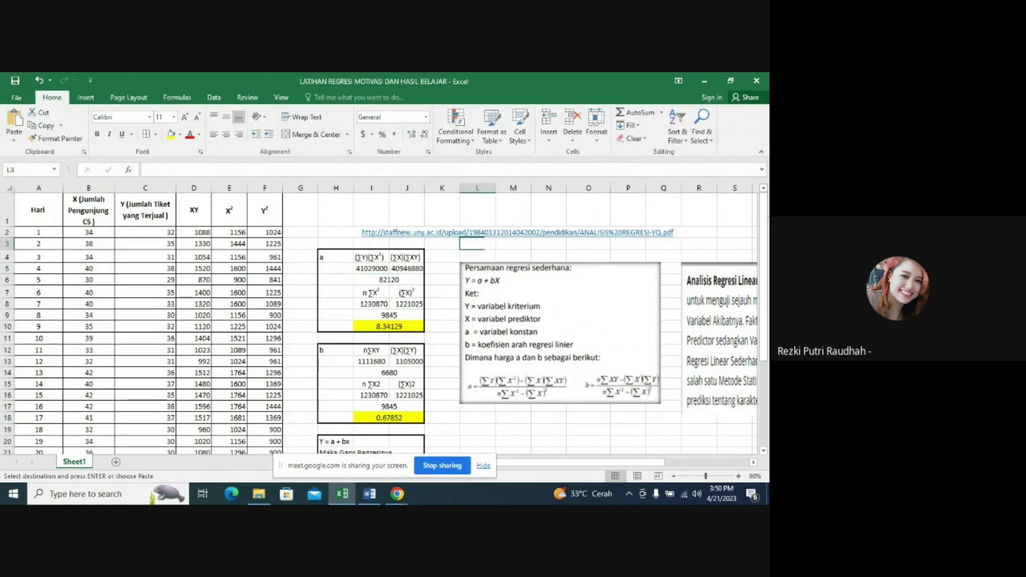
Re-enter the (ΣY)(ΣX²) product in I5 as =C32*E32 and review the cell's formula
click(371, 271)
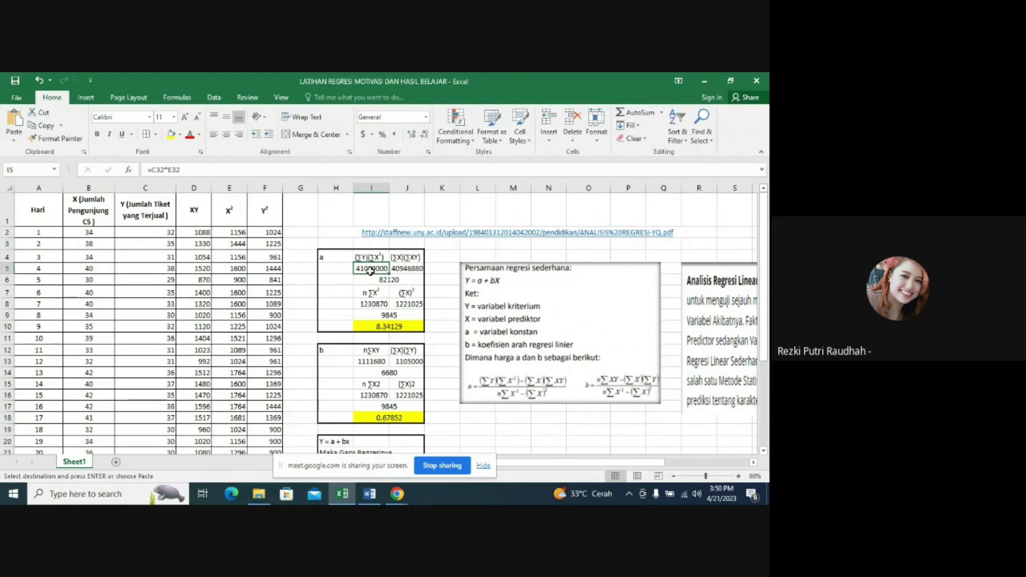
text(=)
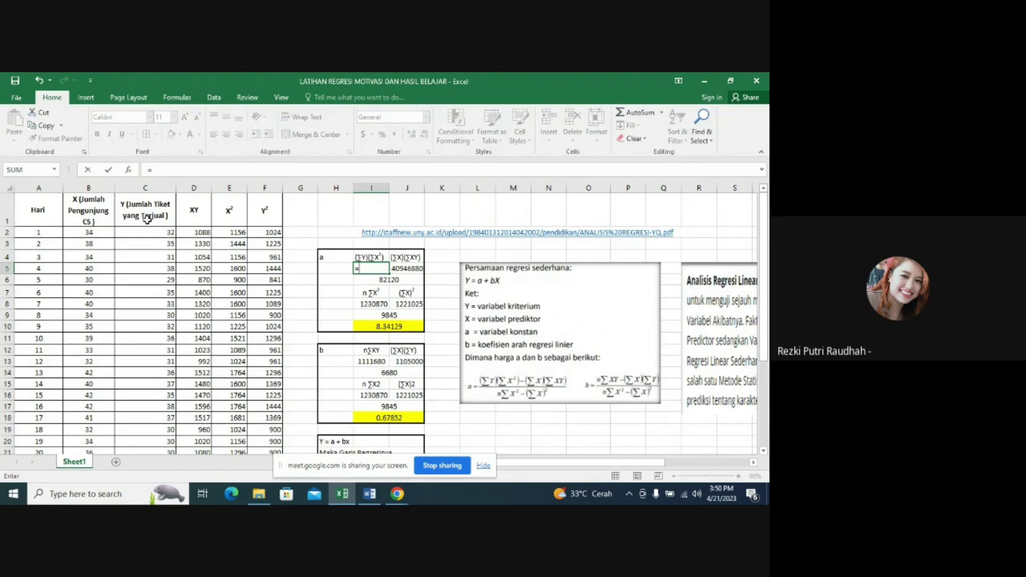
click(146, 243)
key(Down)
key(Down)
key(Down)
key(Down)
key(Down)
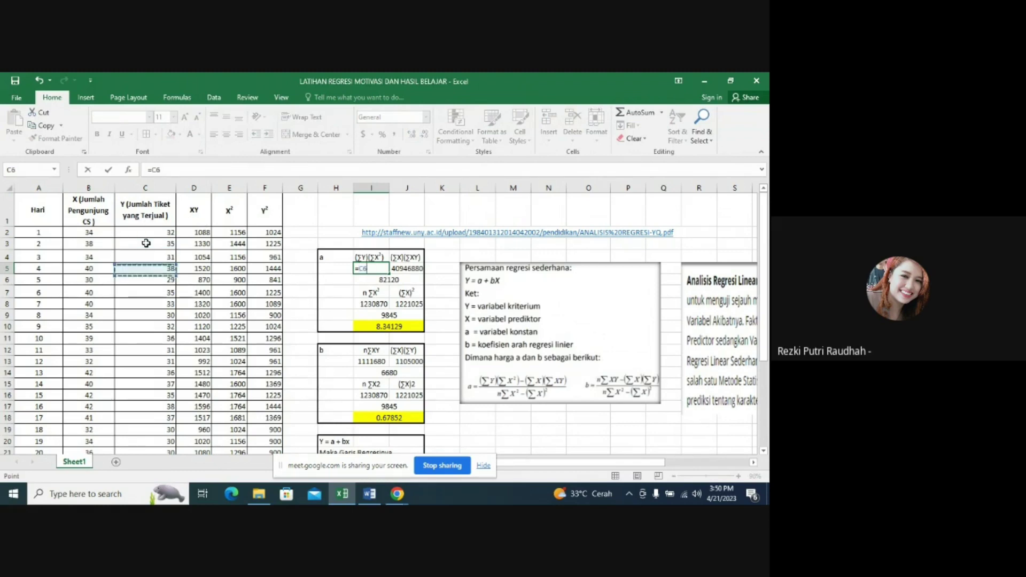
key(Down)
key(Down)
key(Down)
key(Down)
key(Down)
key(Down)
key(Down)
key(Down)
key(Down)
key(Down)
key(Down)
key(Down)
key(Down)
key(Down)
key(Down)
key(Down)
key(Down)
key(Down)
key(Down)
key(Down)
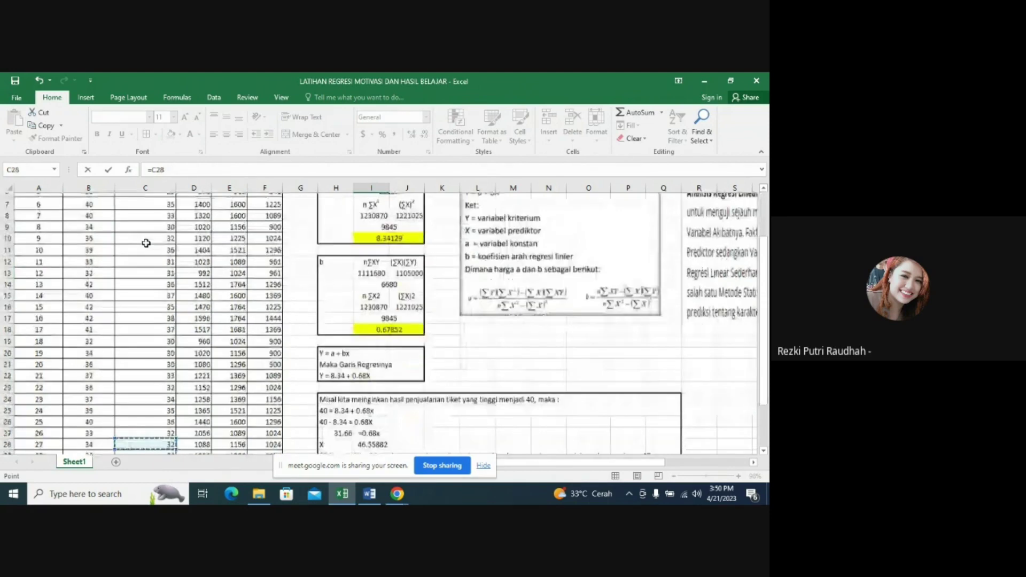
key(Down)
key(Down)
key(Down)
key(Down)
key(Down)
key(Down)
key(Up)
key(Up)
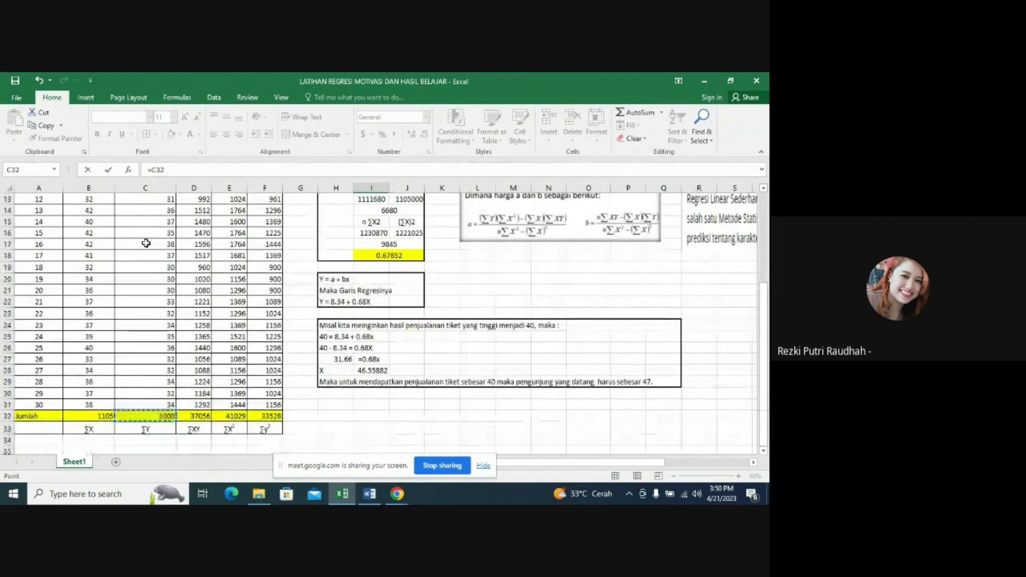
text(^)
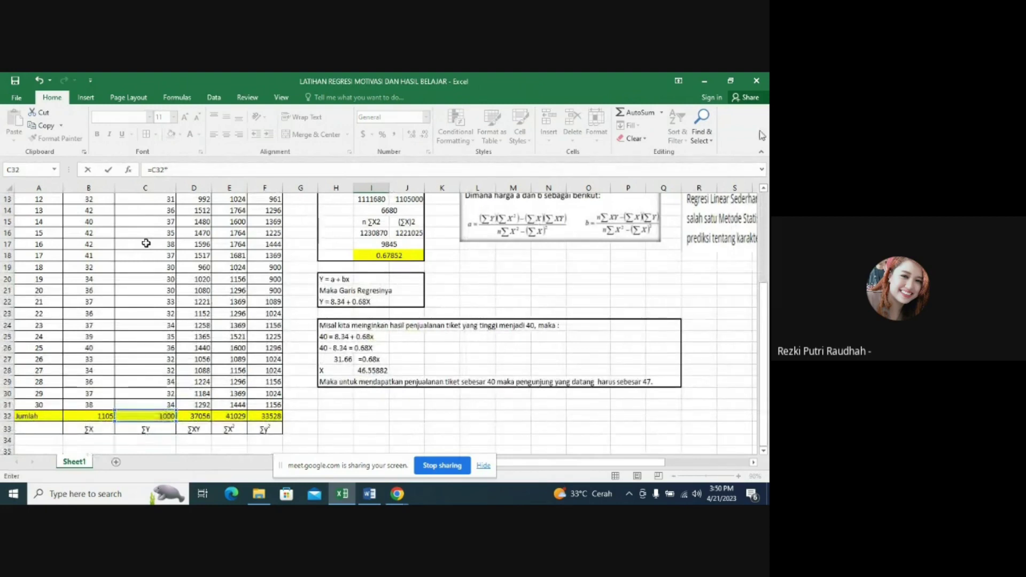
mouse_move(764, 283)
mouse_down()
mouse_move(766, 211)
mouse_move(764, 299)
mouse_up()
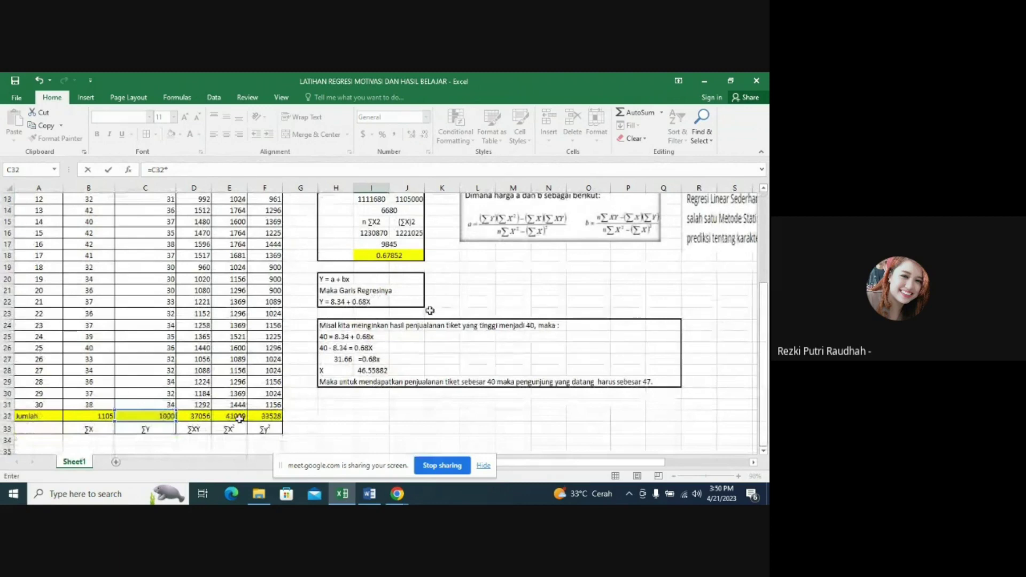
key(Escape)
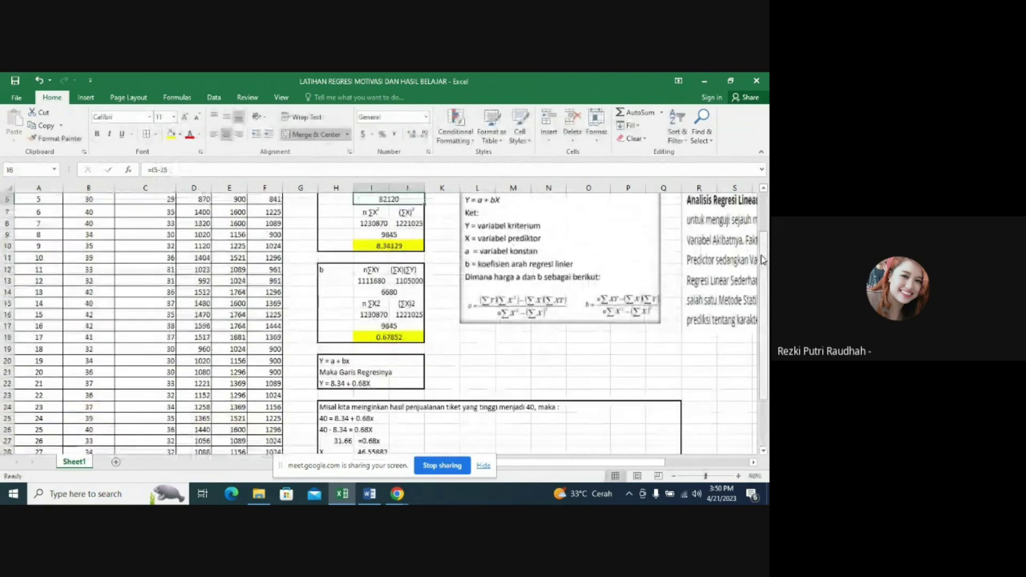
drag(765, 238, 765, 220)
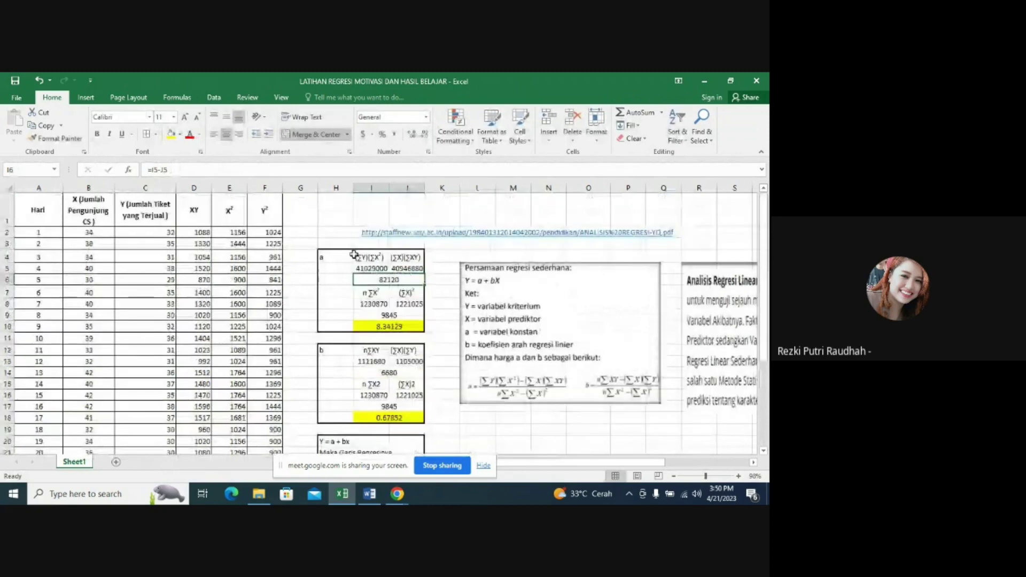
click(365, 270)
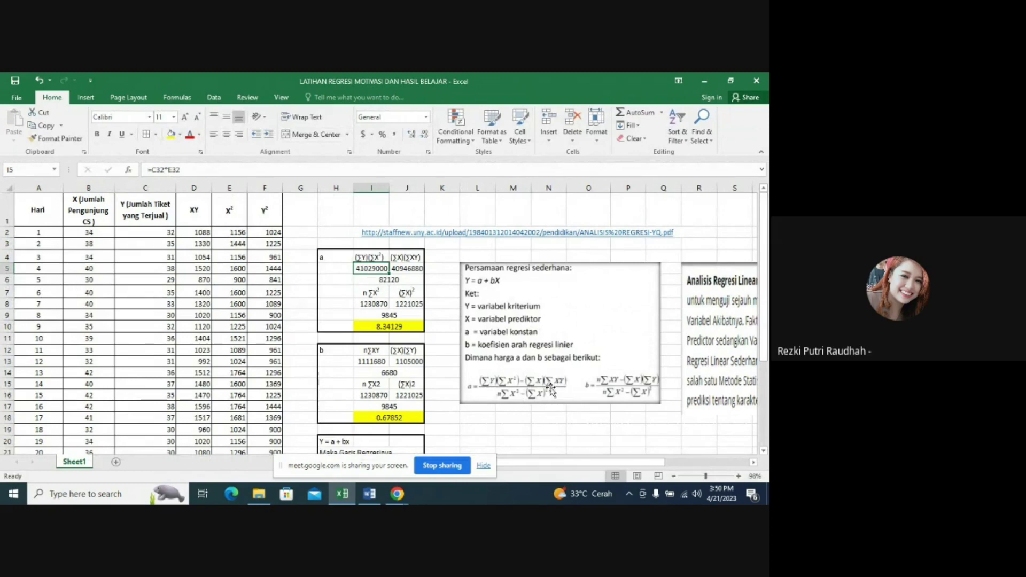
Re-enter the (ΣX)(ΣXY) product in J5 as =B32*D32 and review the cell's formula
click(79, 212)
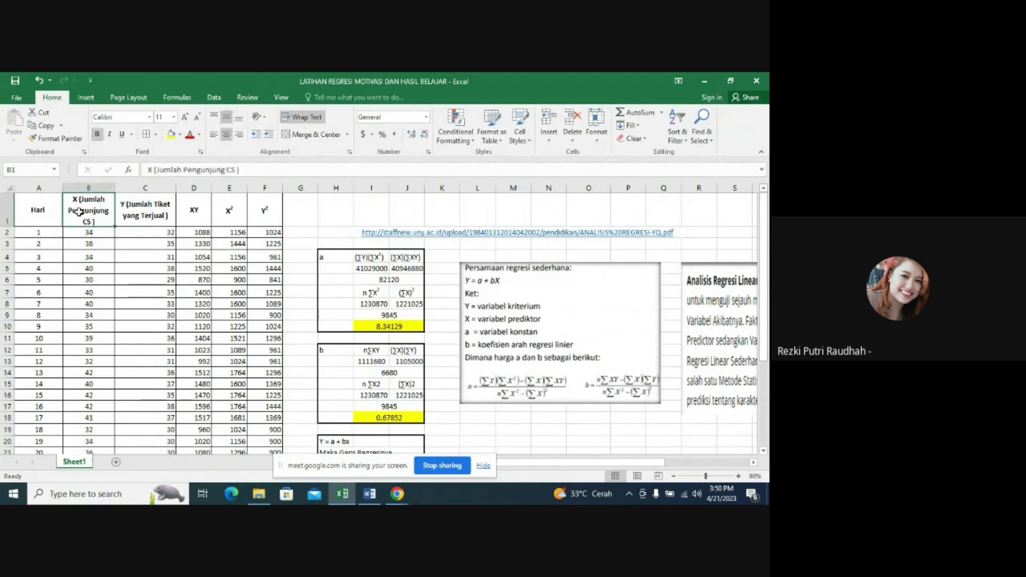
click(194, 218)
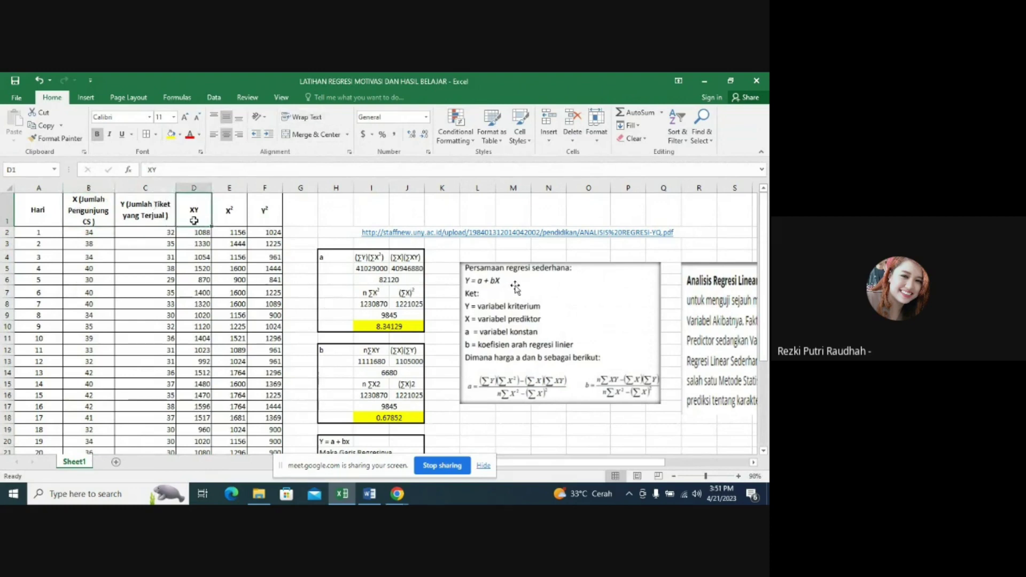
click(418, 270)
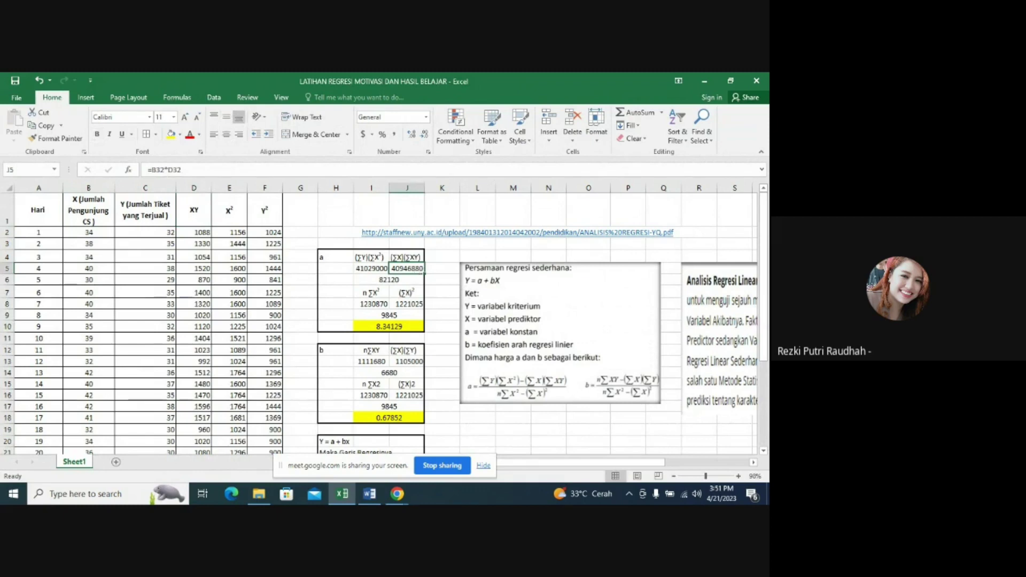
text(=)
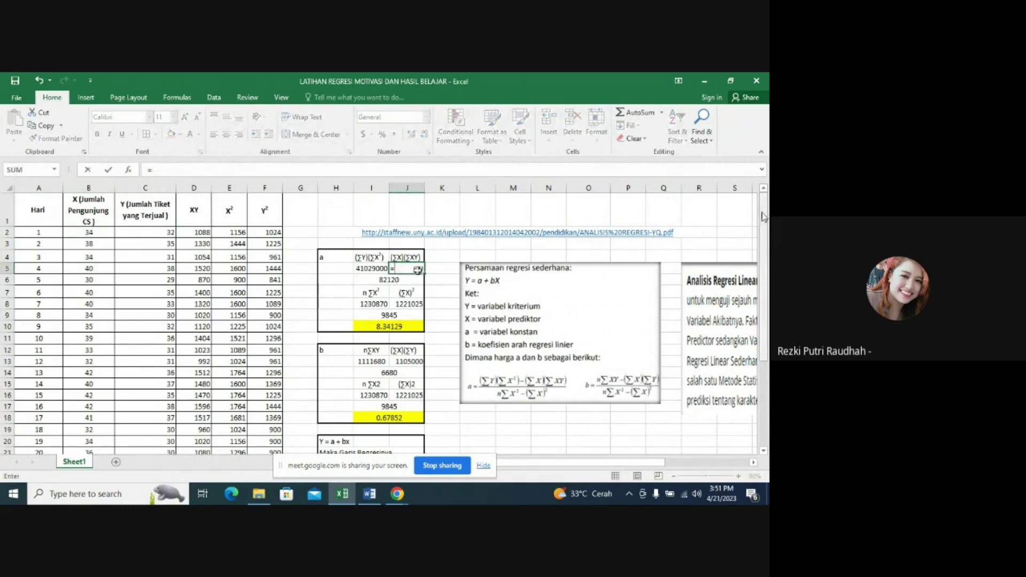
drag(764, 215, 768, 231)
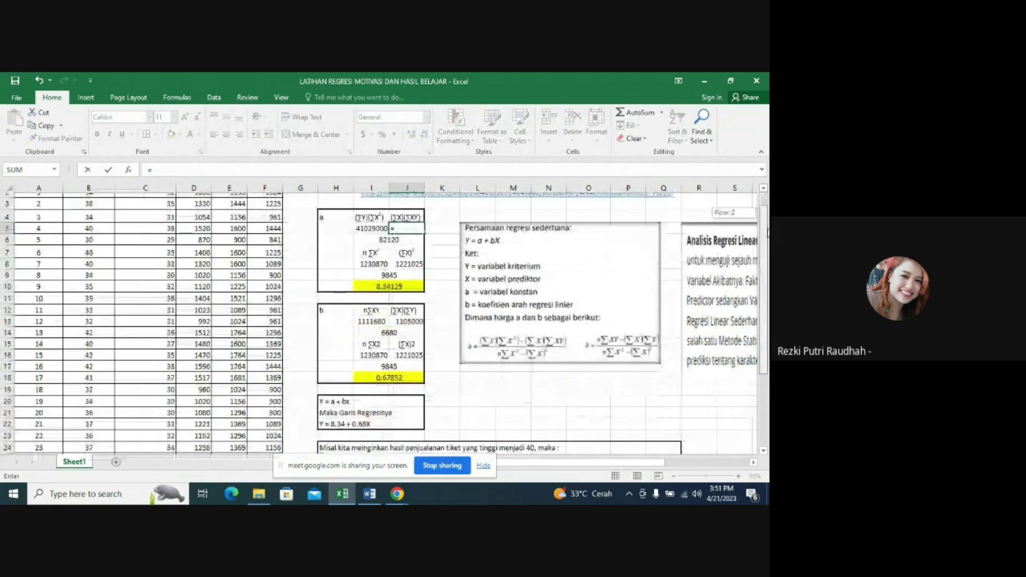
scroll(95, 422, down, 3)
click(95, 427)
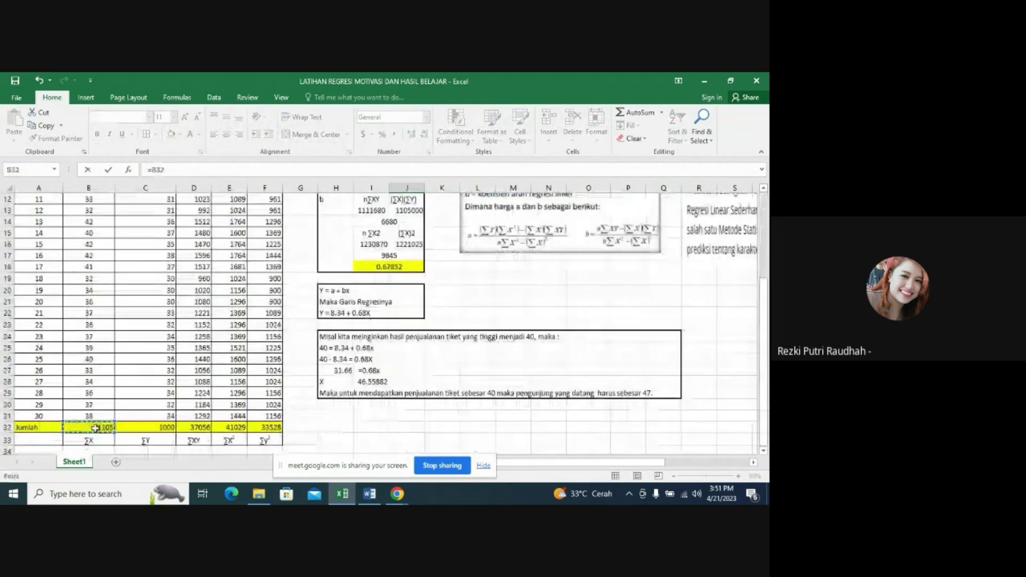
drag(767, 322, 768, 254)
click(203, 170)
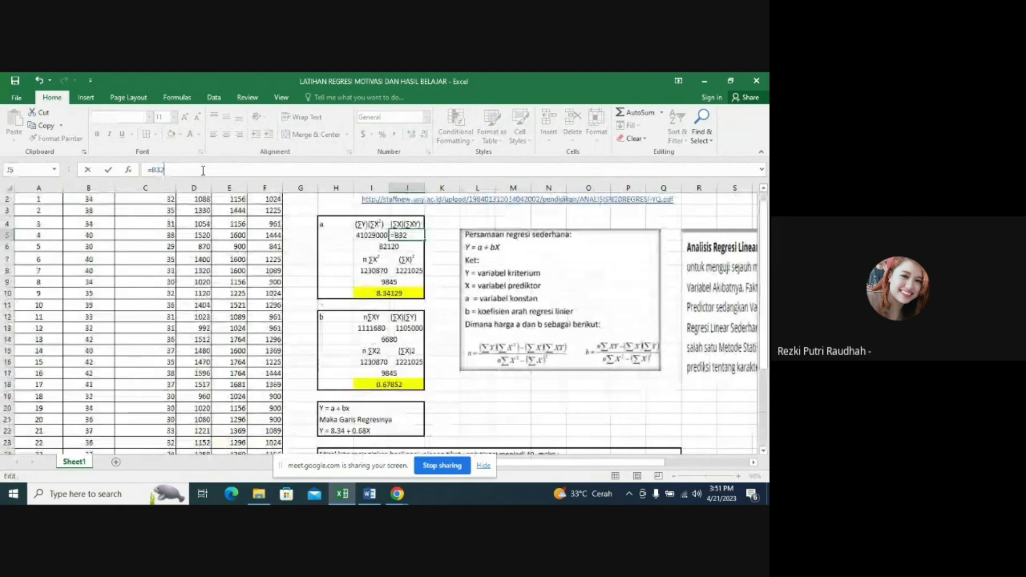
text(*)
drag(768, 227, 766, 192)
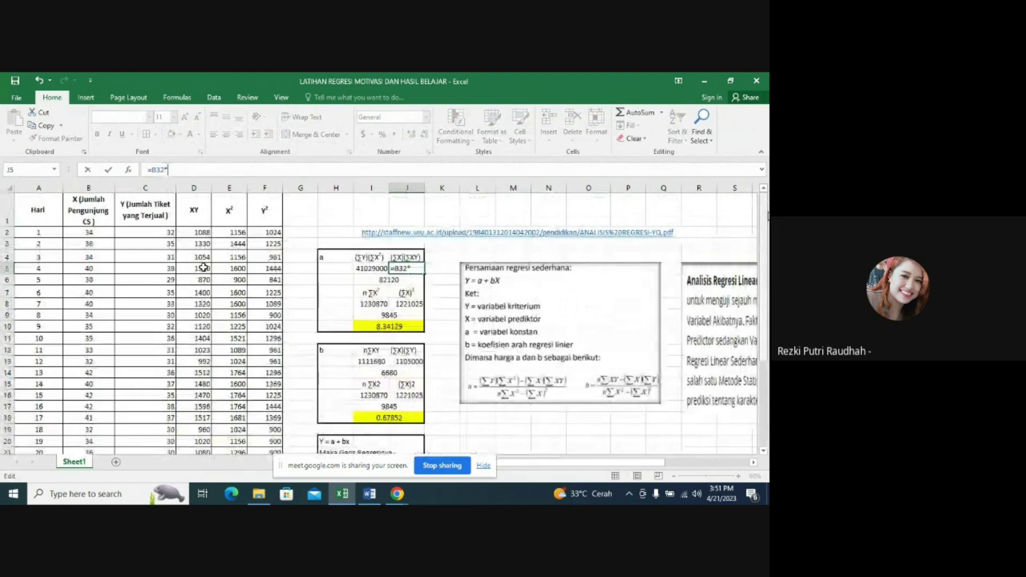
drag(765, 214, 767, 310)
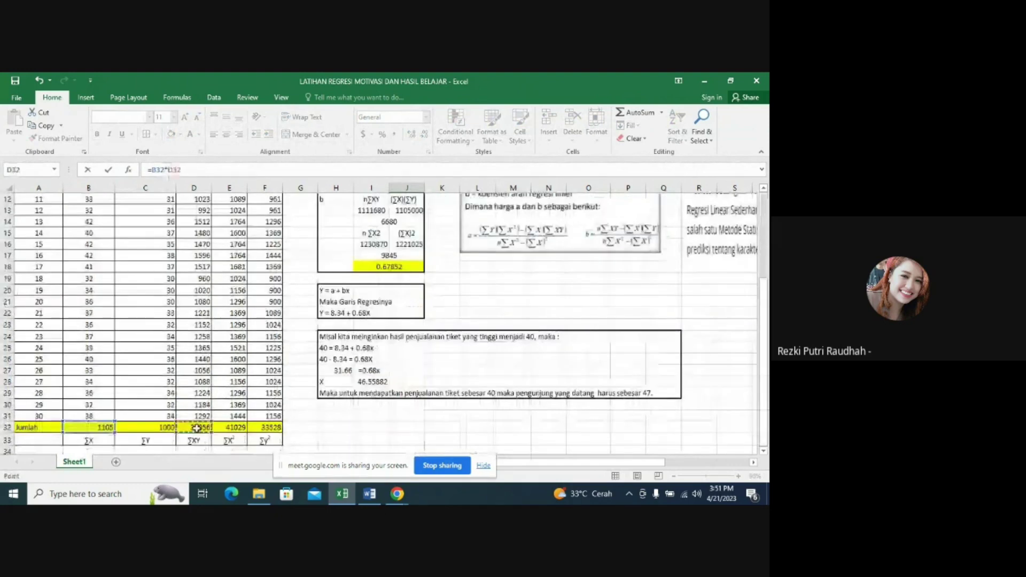
key(Return)
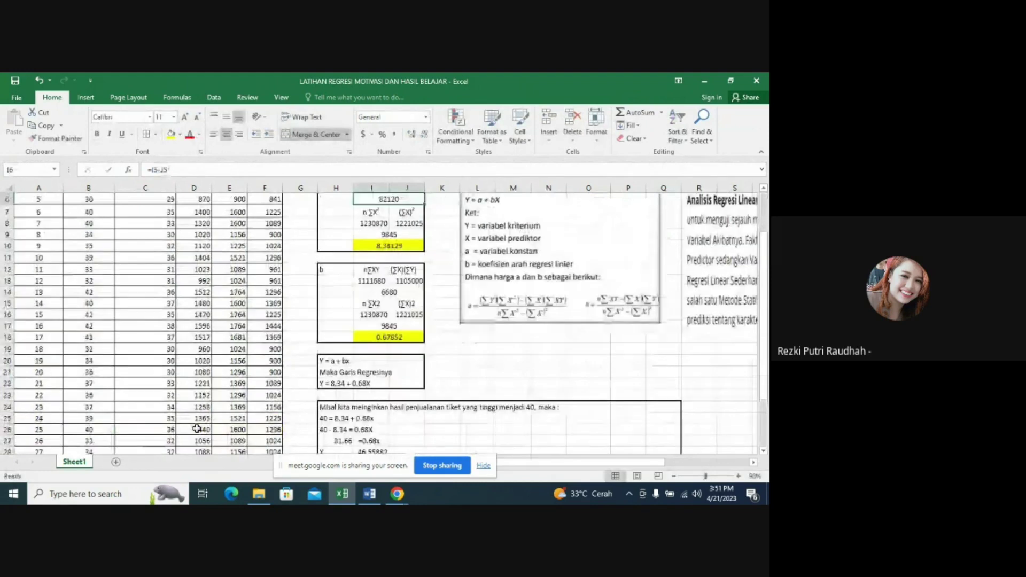
scroll(453, 266, up, 2)
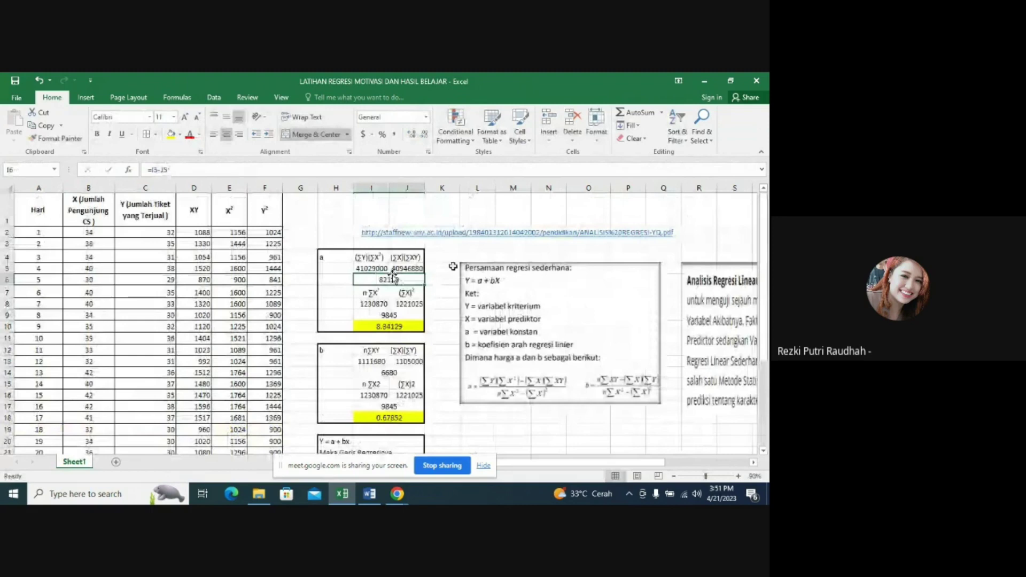
click(400, 269)
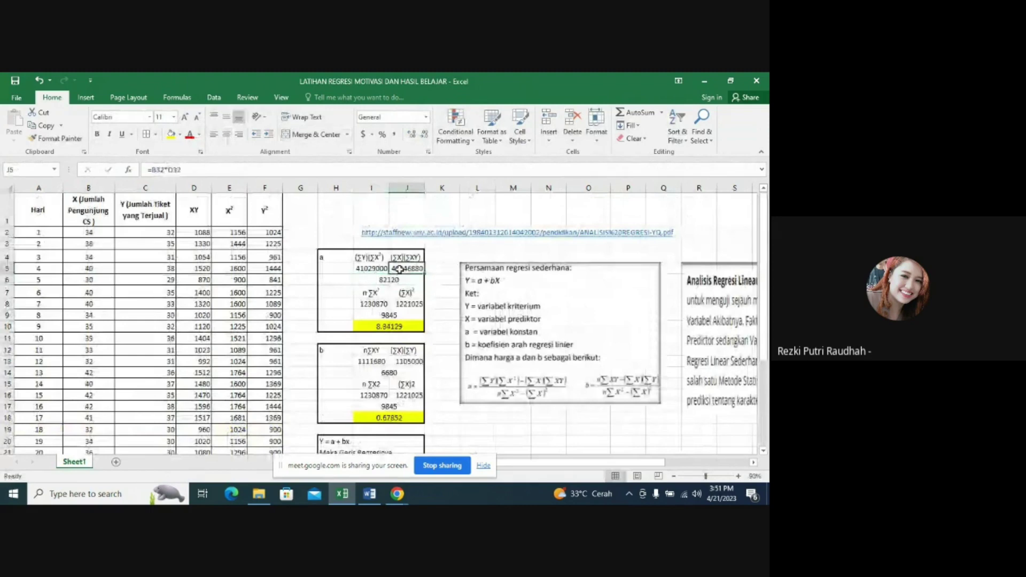
Re-enter the numerator of a in the merged cell I6 as the difference =I5-J5
click(382, 282)
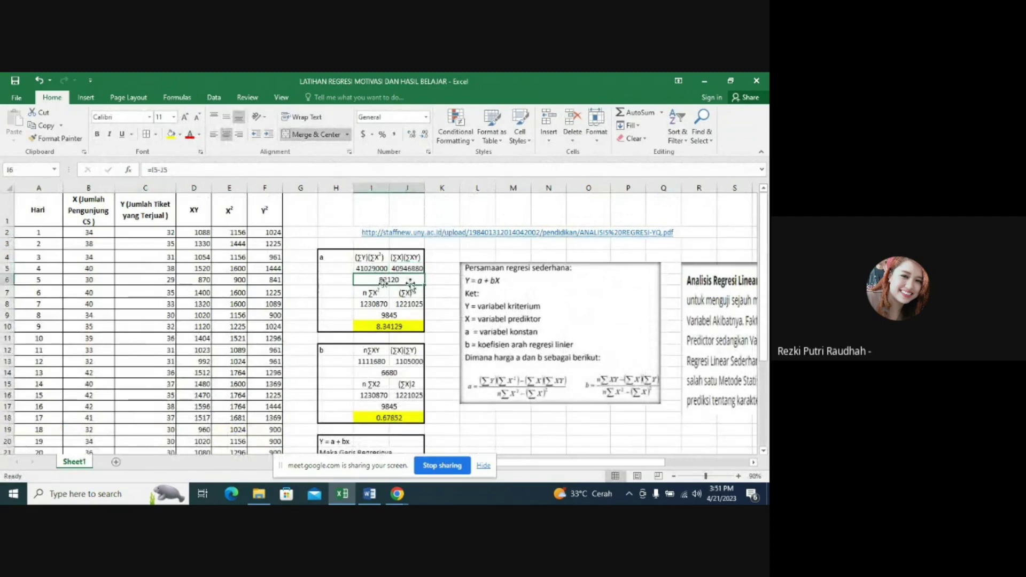
text(=)
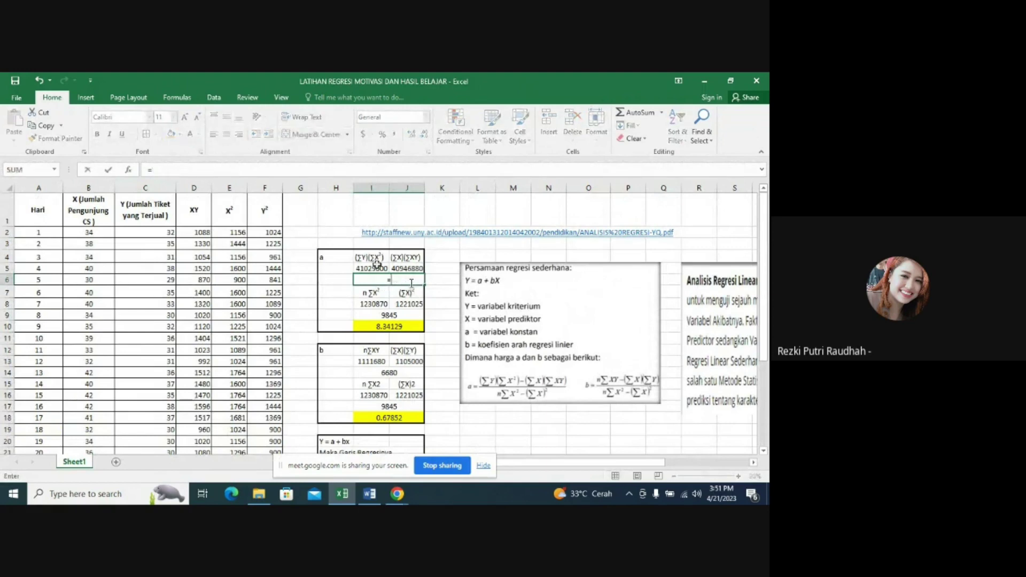
click(371, 269)
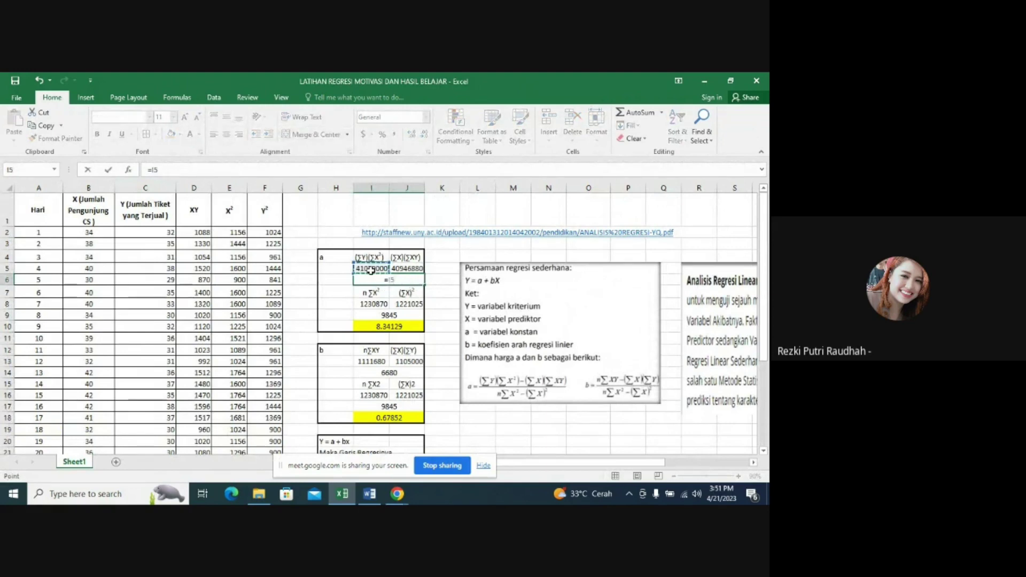
text(-)
click(403, 269)
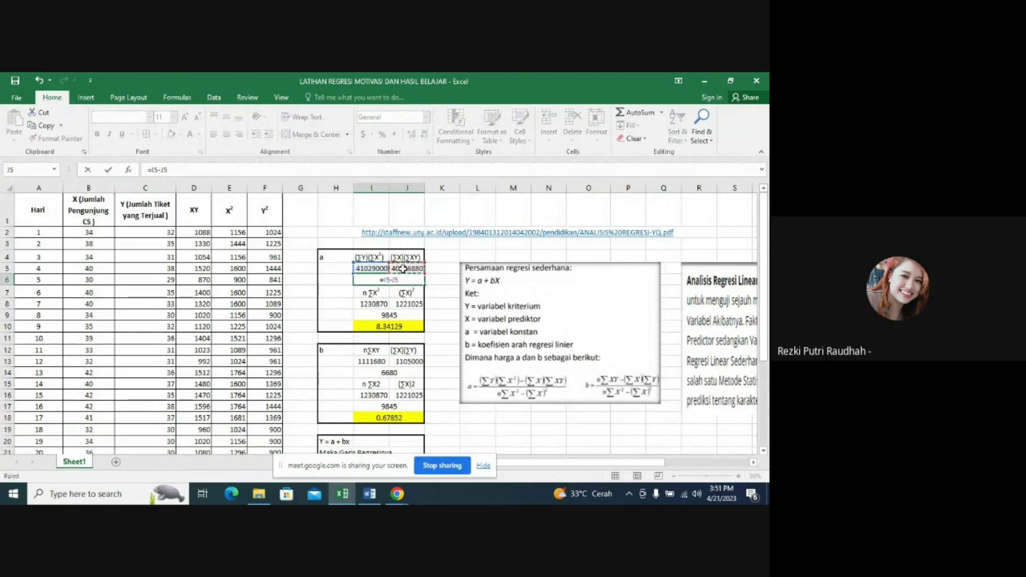
key(Return)
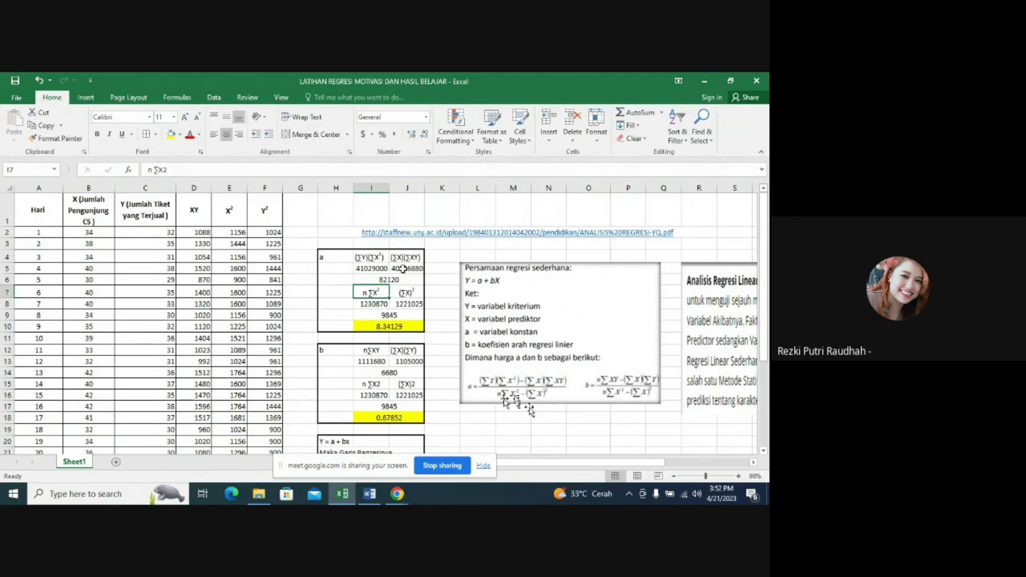
Re-enter the nΣX² term of a in I8 as =30*E32 and review the cell's formula
click(358, 303)
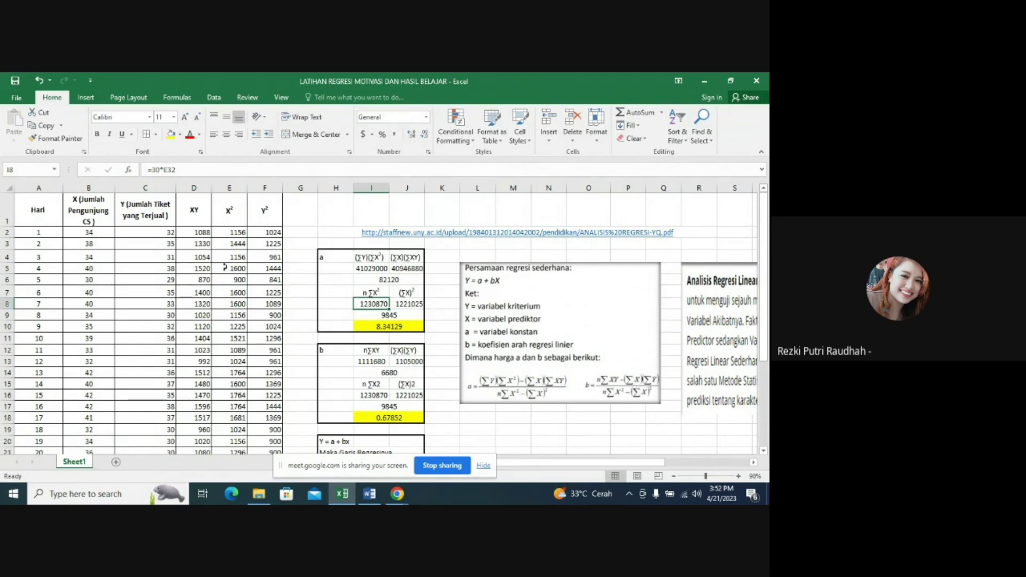
text(=30)
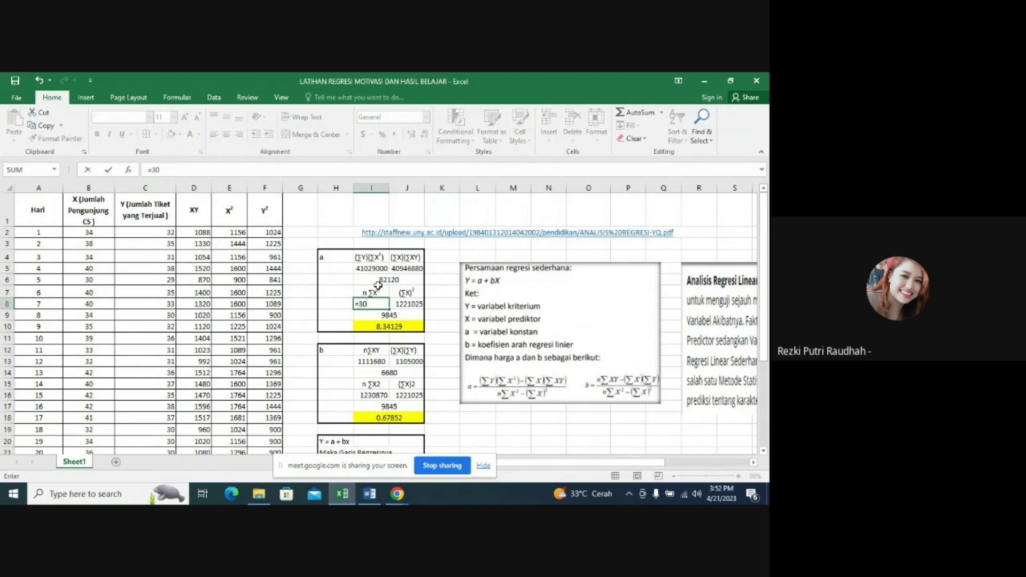
text(*)
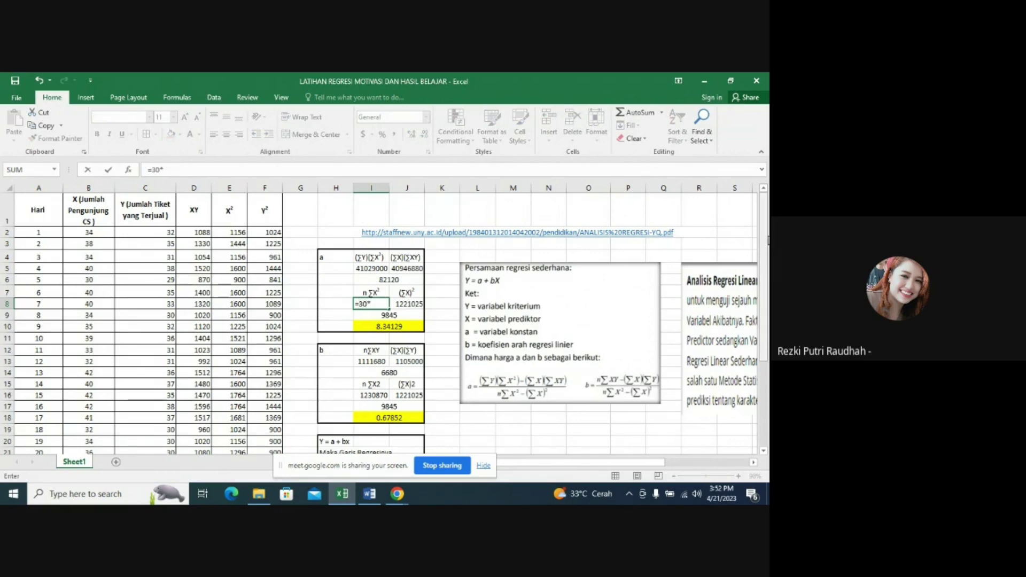
drag(768, 241, 769, 283)
click(225, 427)
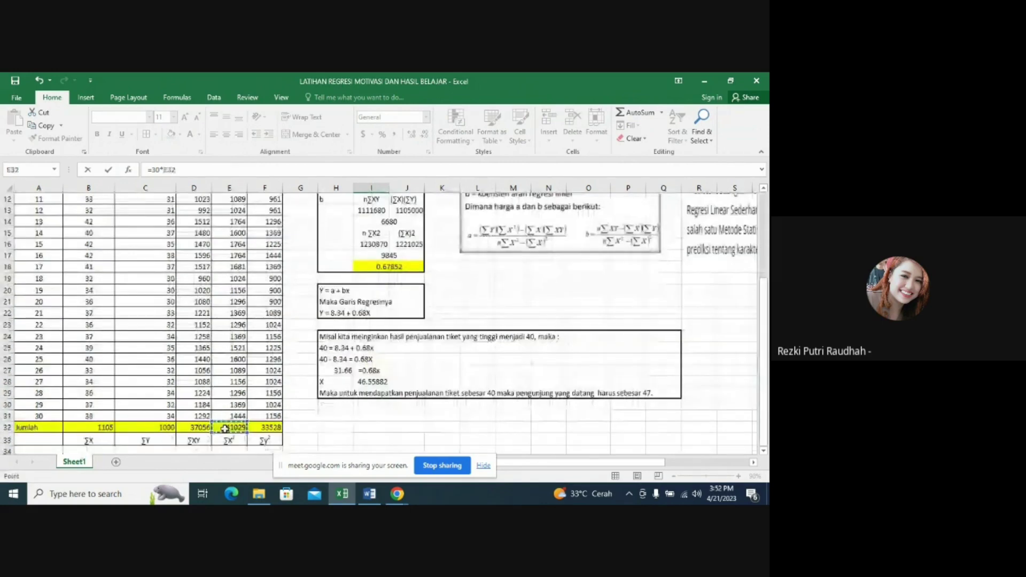
key(ctrl+Return)
scroll(225, 427, up, 1)
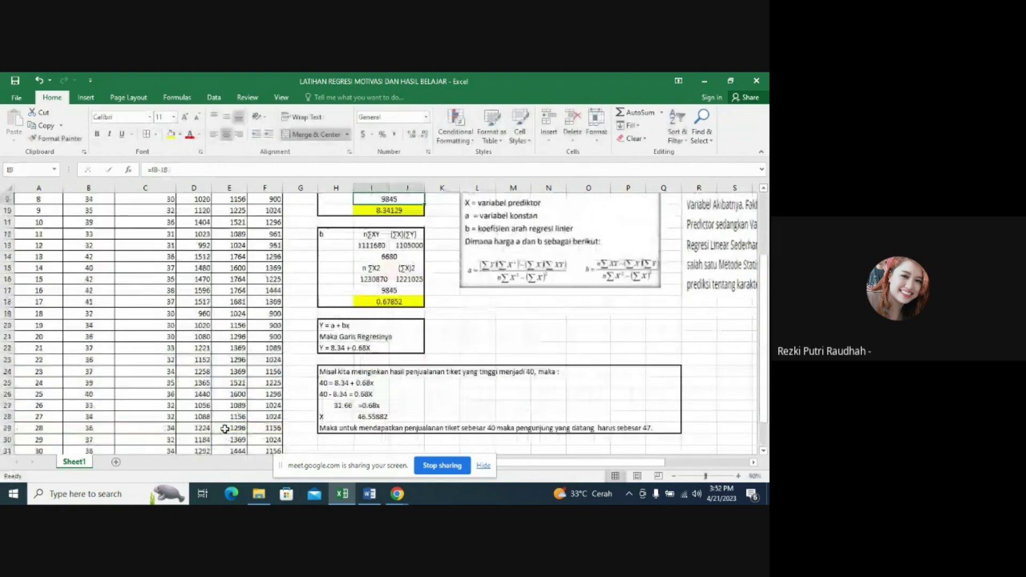
drag(766, 309, 765, 252)
click(357, 304)
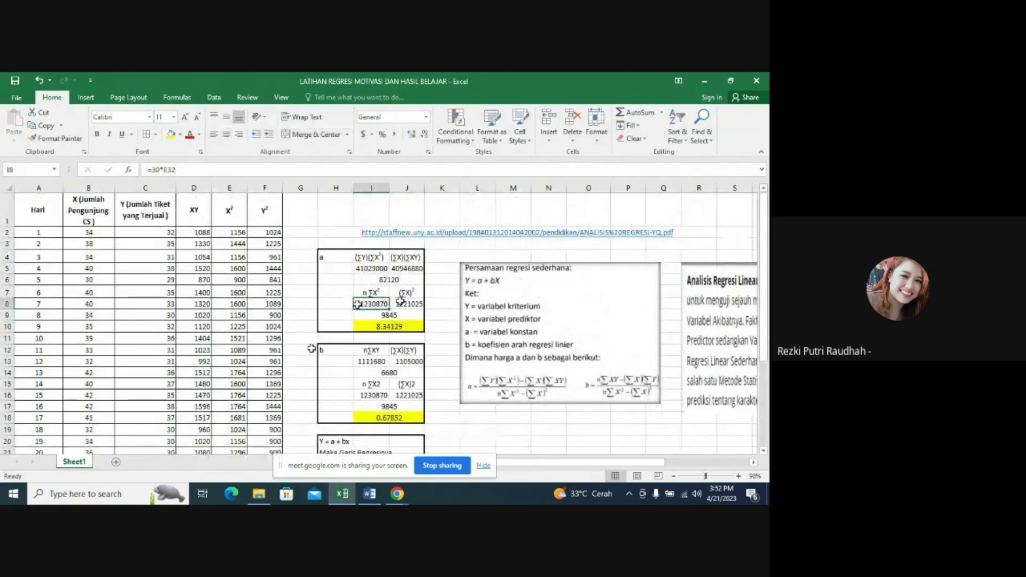
Examine the (ΣX)² term in J8 and trace the X column from its header down to its total in B32
click(406, 307)
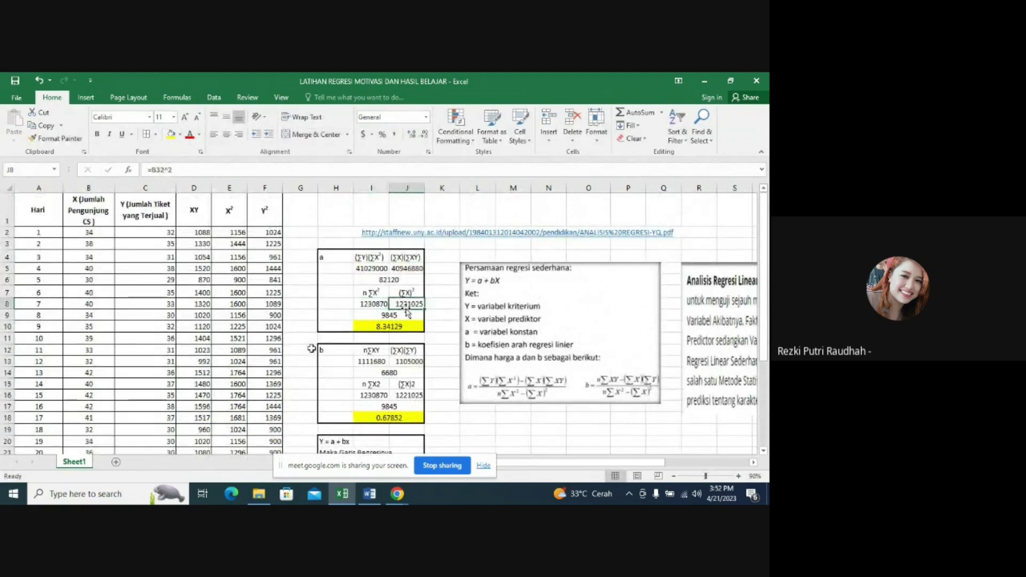
click(76, 210)
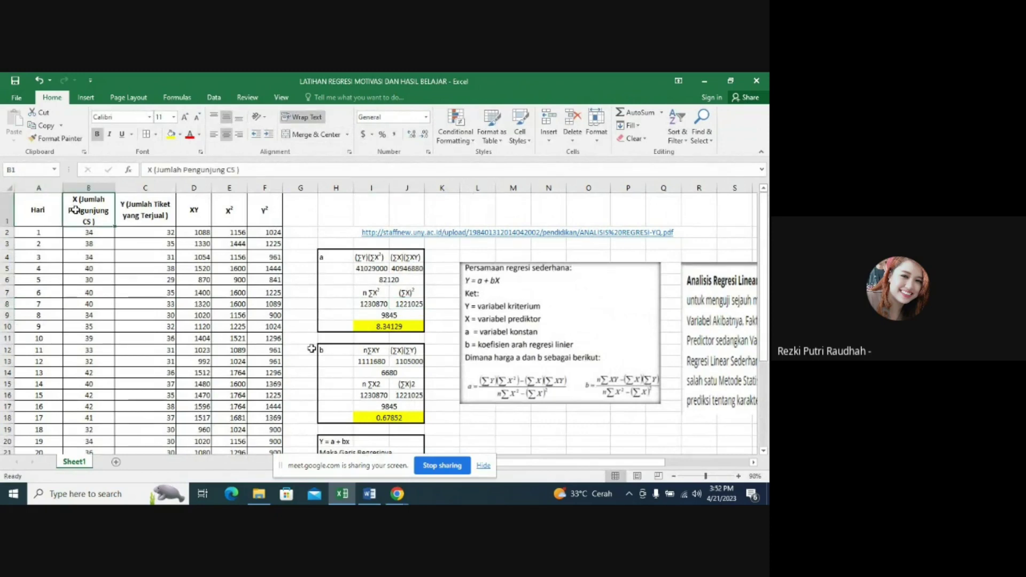
key(Down)
key(Down)
key(Down)
key(Down)
key(Down)
key(Down)
key(Down)
key(Down)
key(Down)
key(Down)
key(Down)
key(Down)
key(Down)
key(Down)
key(Down)
key(Down)
key(Down)
key(Down)
key(Down)
key(Down)
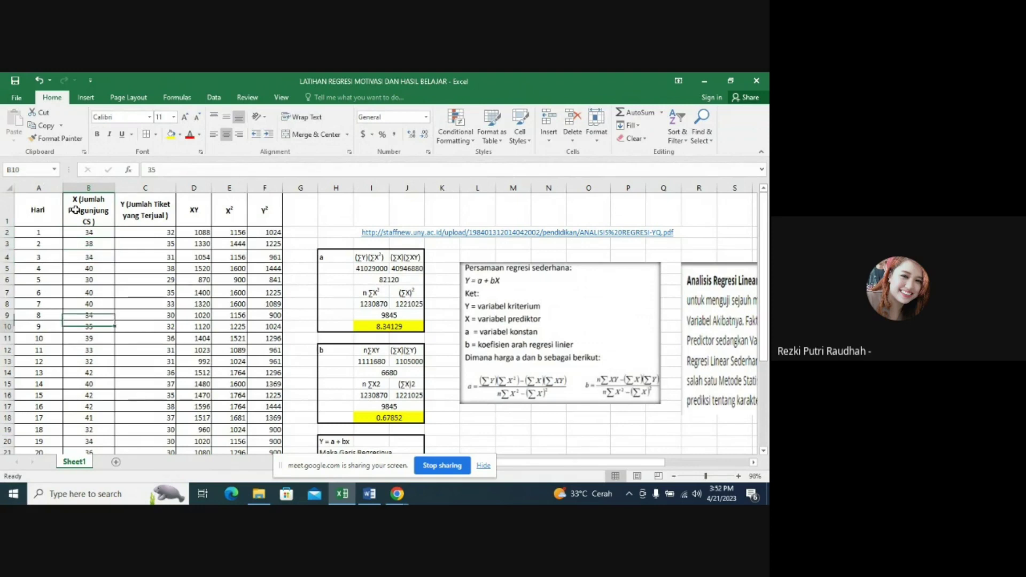
key(Down)
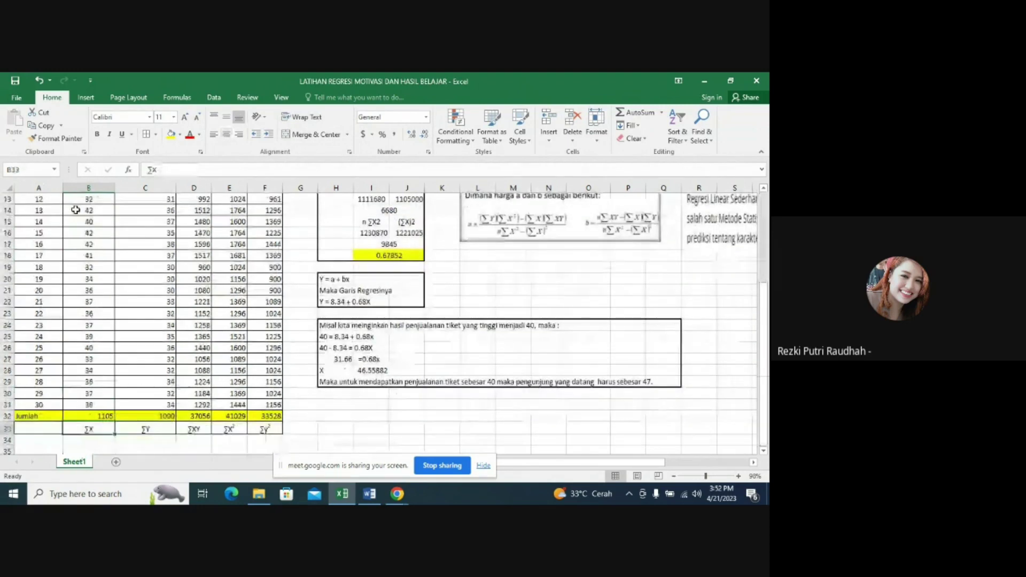
key(Up)
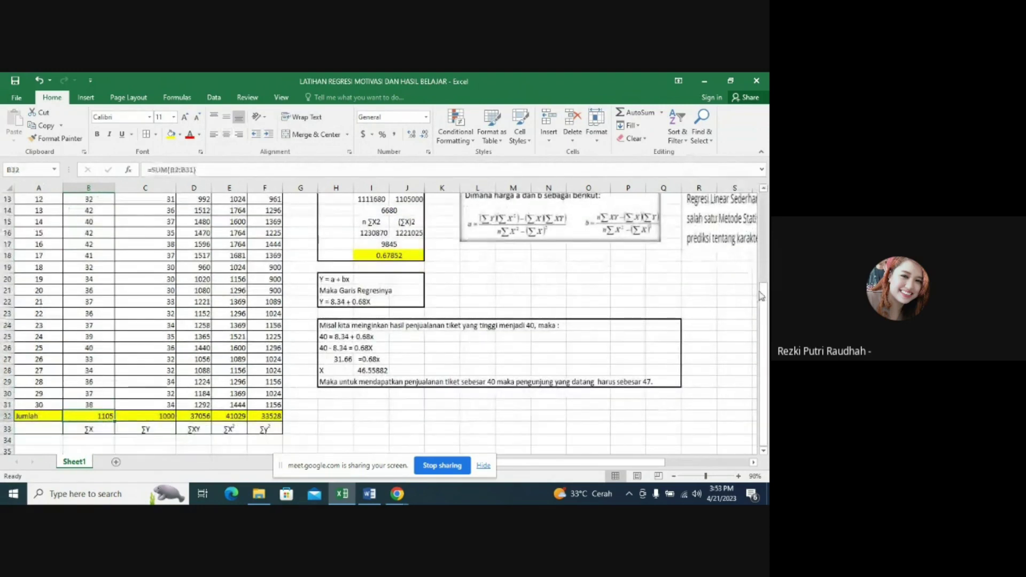
Re-enter the (ΣX)² term of a in J8 as =B32^2
drag(761, 296, 763, 216)
click(419, 271)
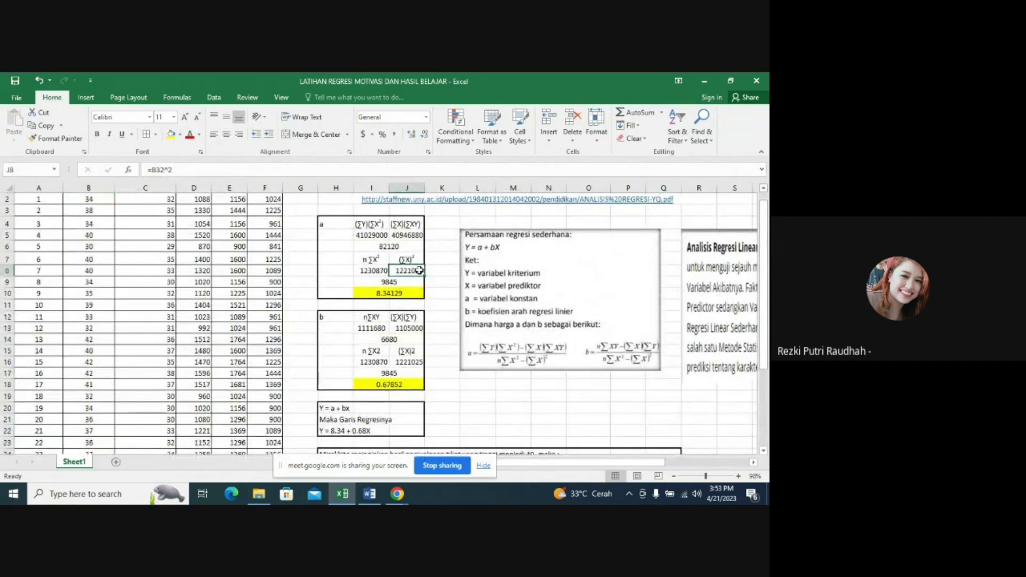
text(=)
drag(763, 205, 763, 225)
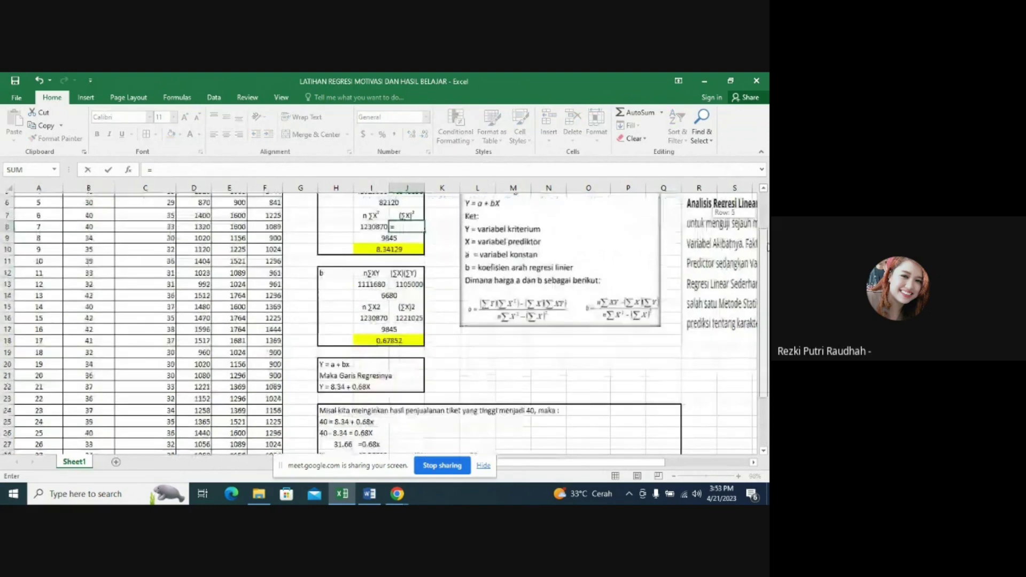
scroll(460, 354, down, 2)
click(91, 427)
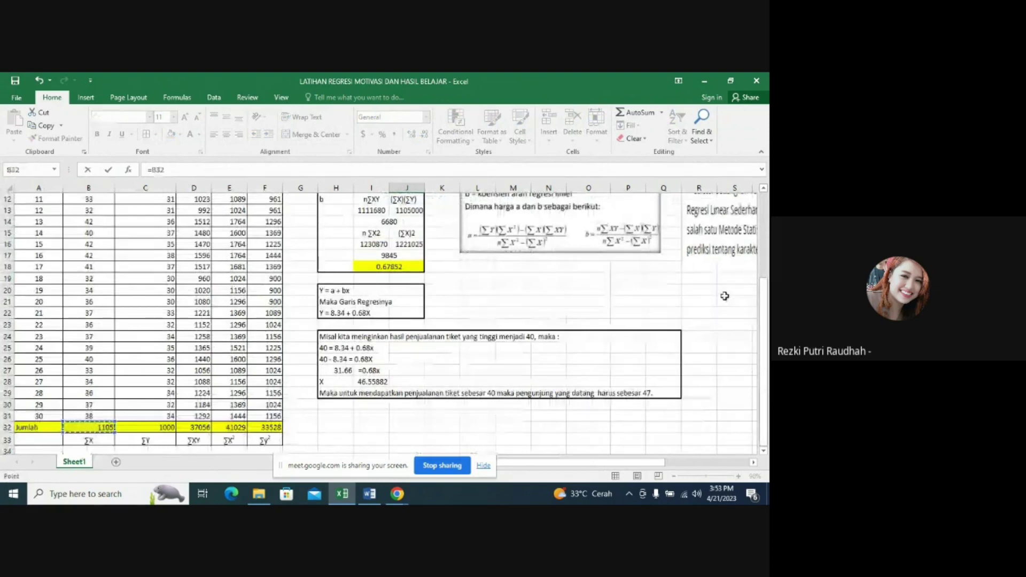
drag(763, 302, 763, 201)
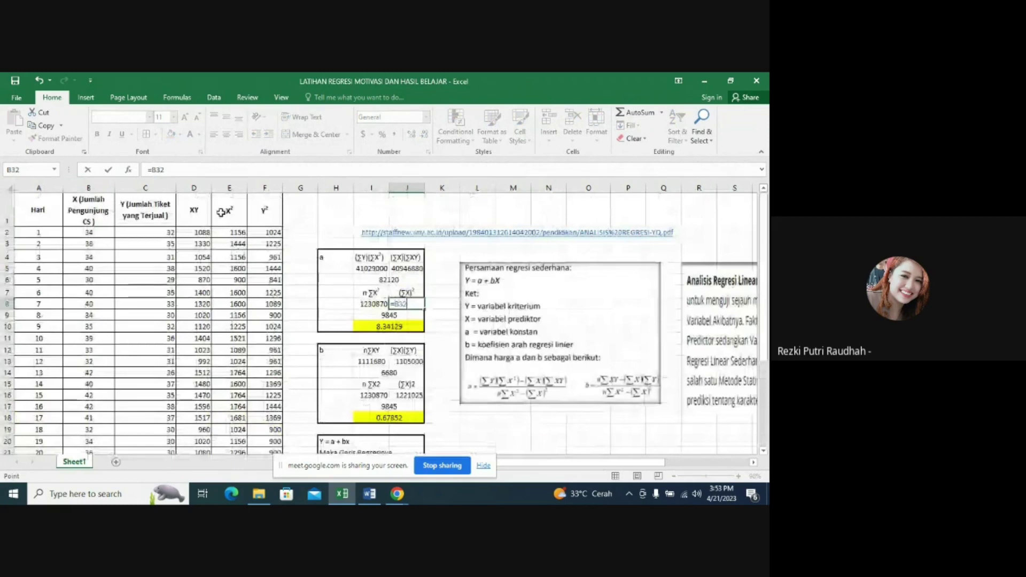
click(180, 169)
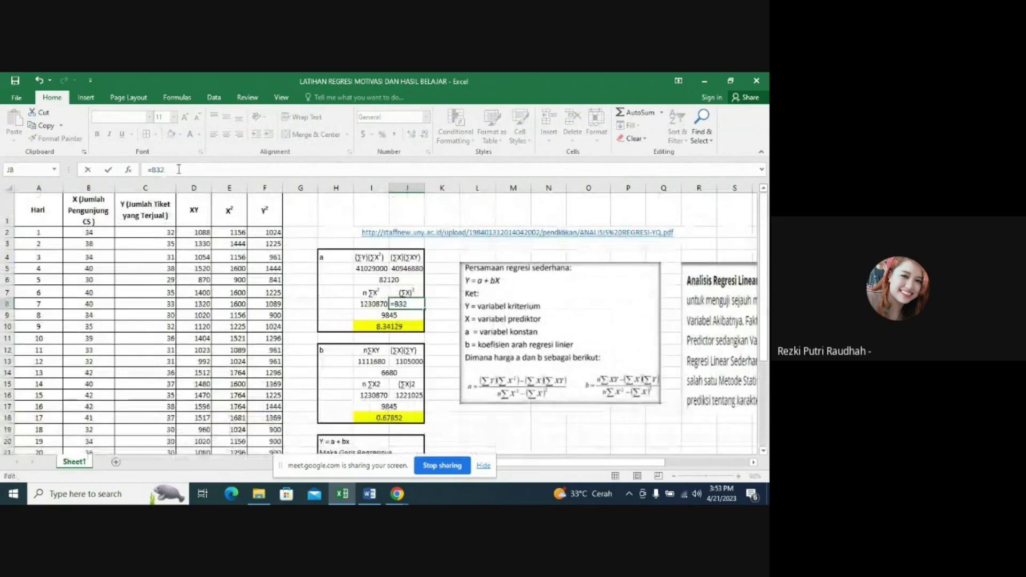
text(^)
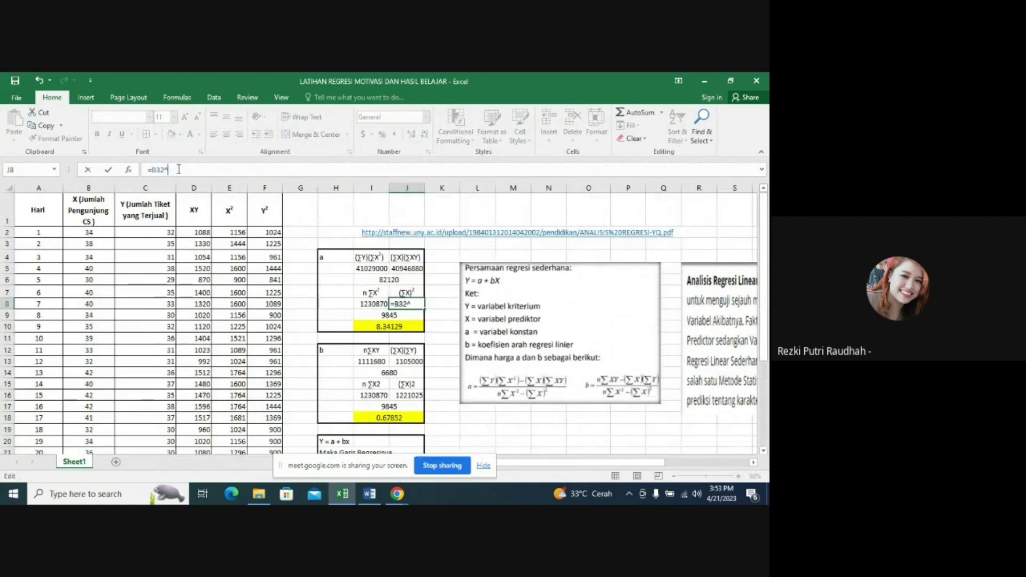
text(2)
key(Return)
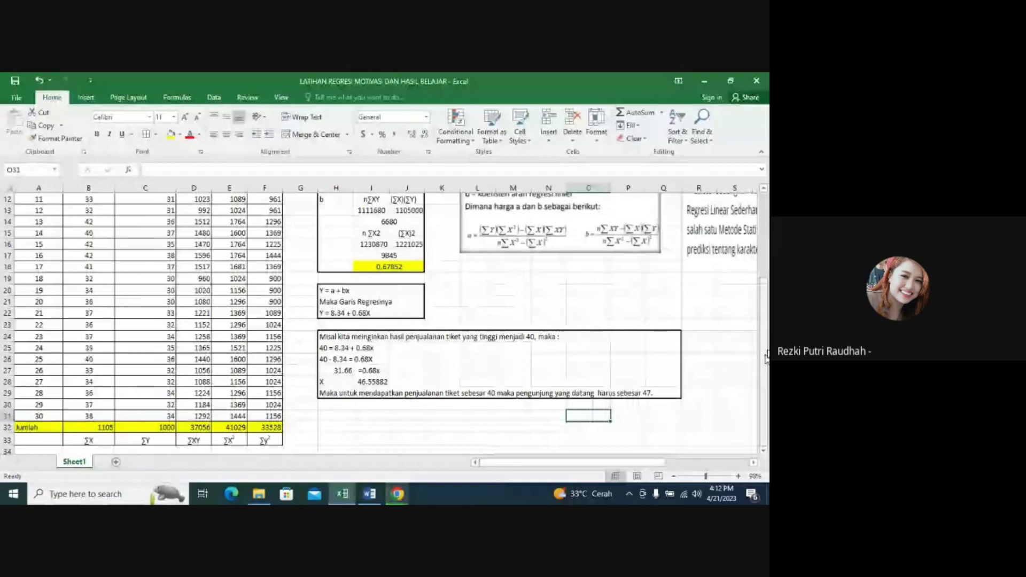
Rebuild the squared X total under the (ΣX)² heading in J8 as =B32^2 and check the cell's formula
scroll(385, 302, up, 4)
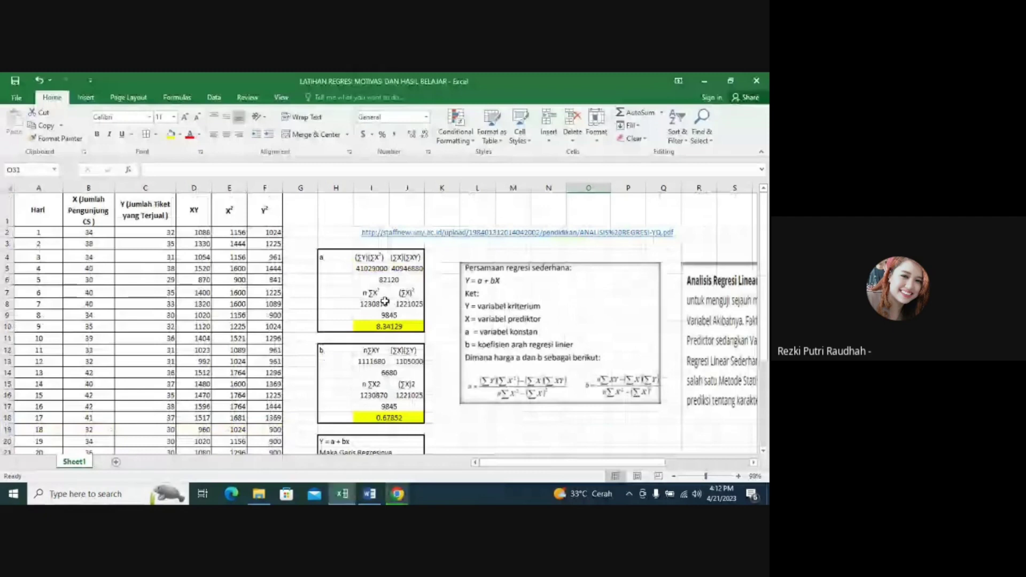
scroll(385, 302, down, 1)
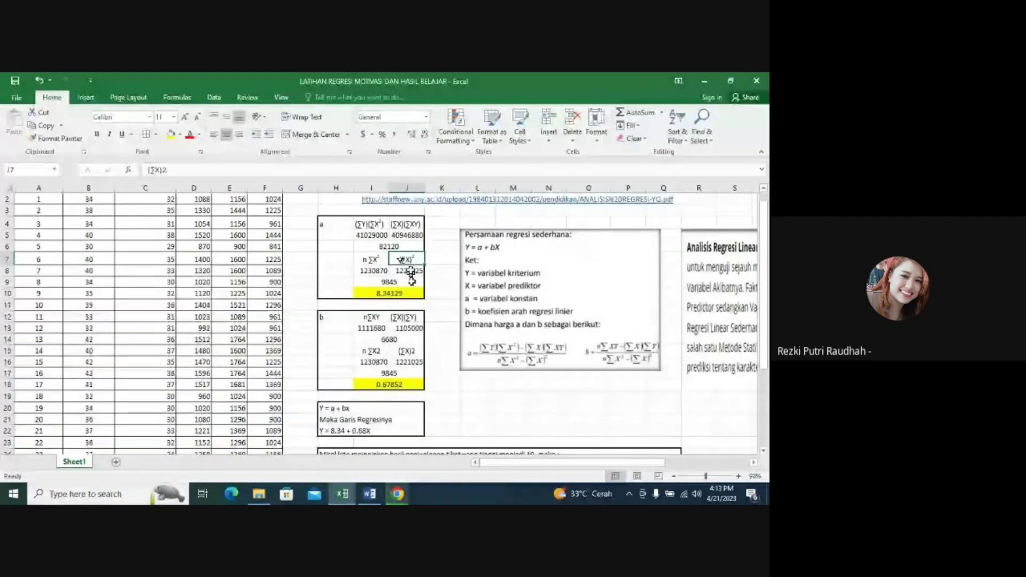
click(410, 270)
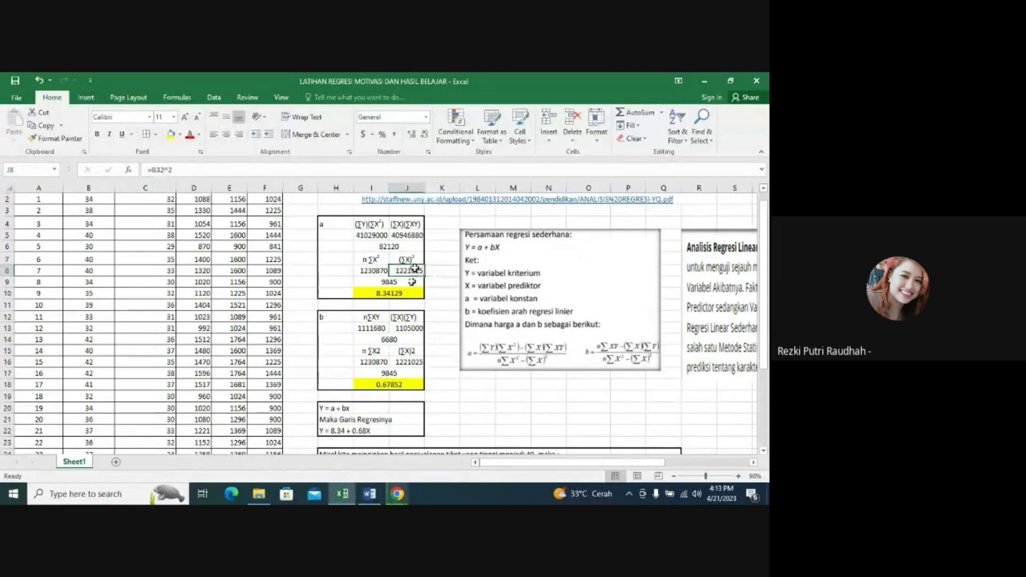
text(=)
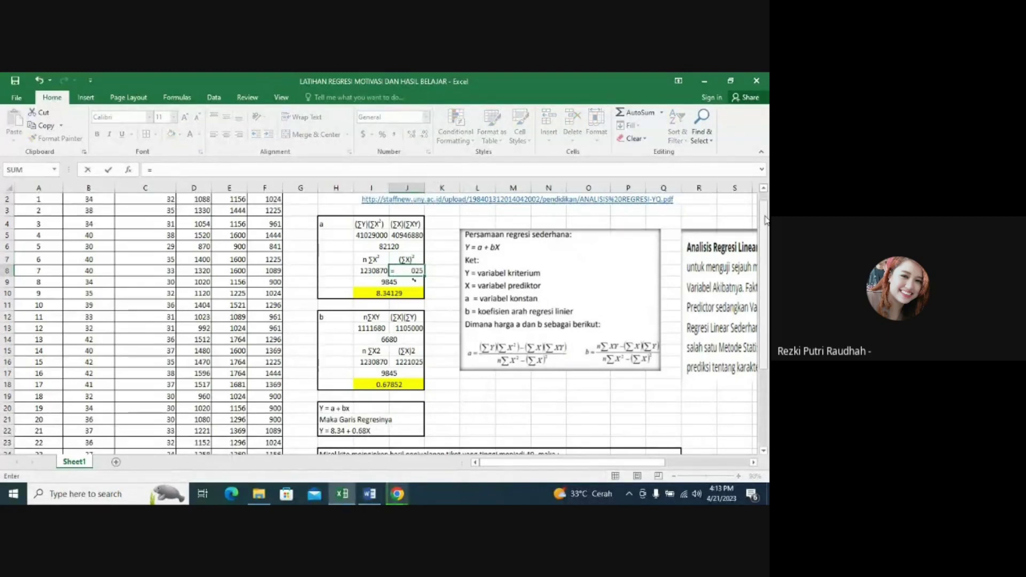
drag(765, 220, 766, 207)
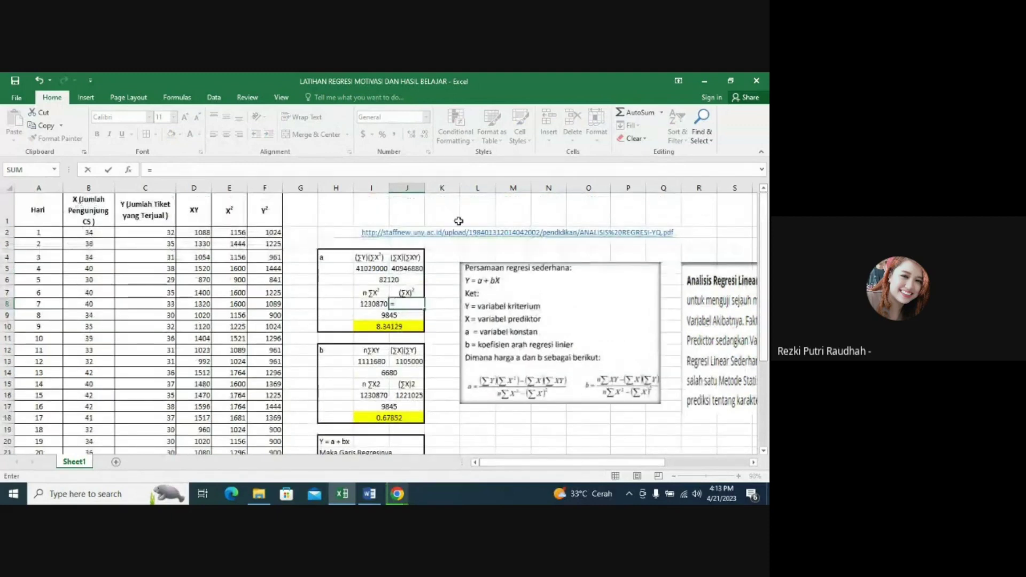
click(101, 301)
key(Down)
key(Down)
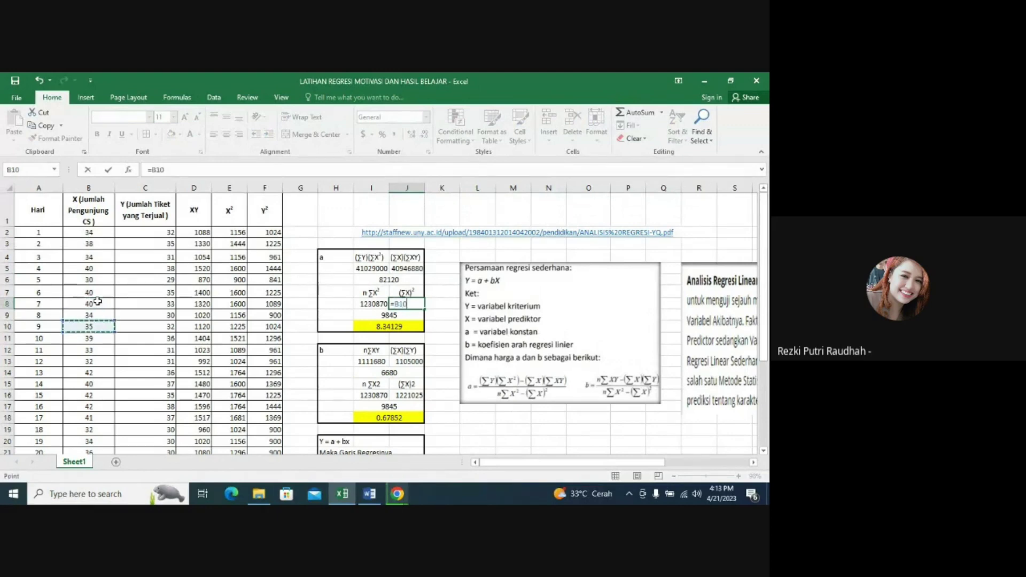
key(Down)
key(Down)
key(Down)
key(Down)
key(Down)
key(Down)
key(Down)
key(Down)
key(Down)
key(Down)
key(Down)
key(Down)
key(Down)
key(Down)
key(Down)
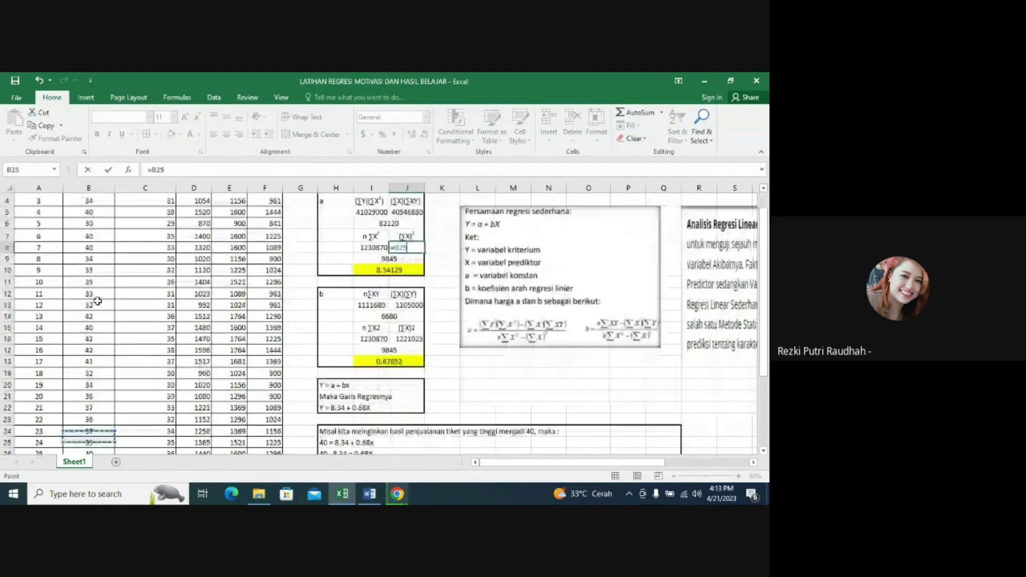
key(Down)
key(Down)
key(Down)
key(Down)
key(Down)
key(Down)
key(Down)
key(Down)
key(Down)
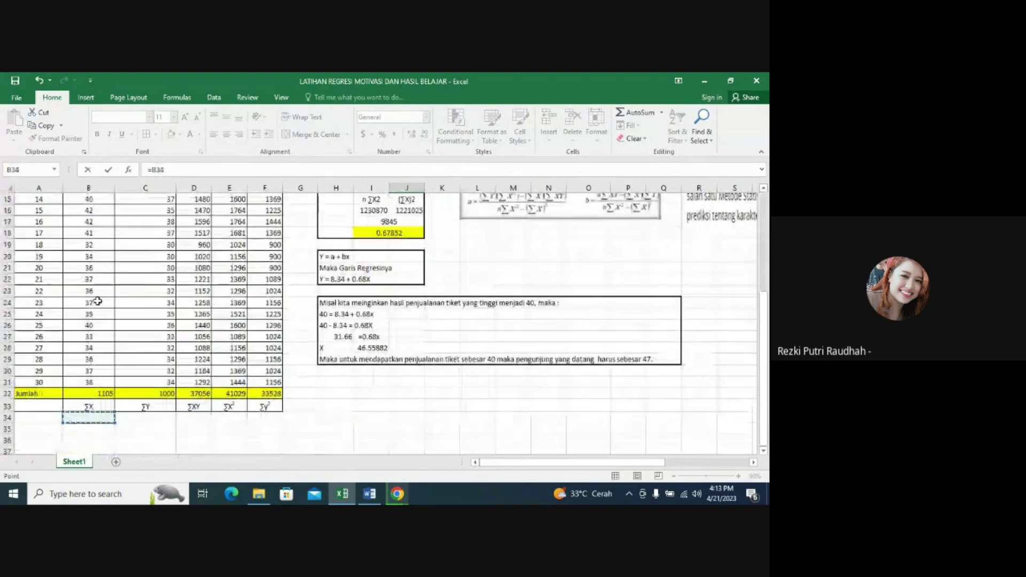
key(Up)
key(Up)
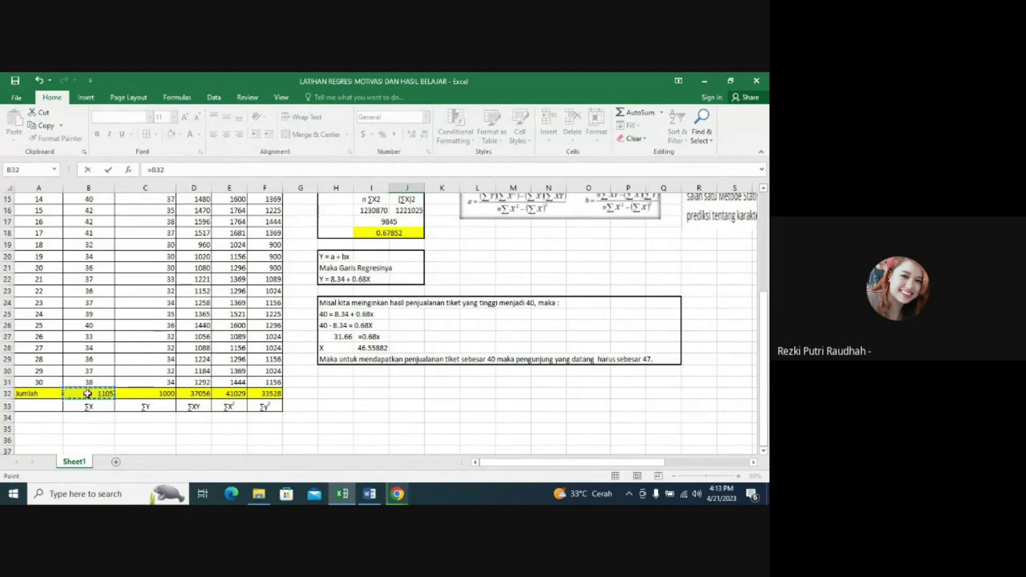
click(165, 169)
text(^)
text(^)
text(2)
key(Return)
scroll(187, 167, up, 2)
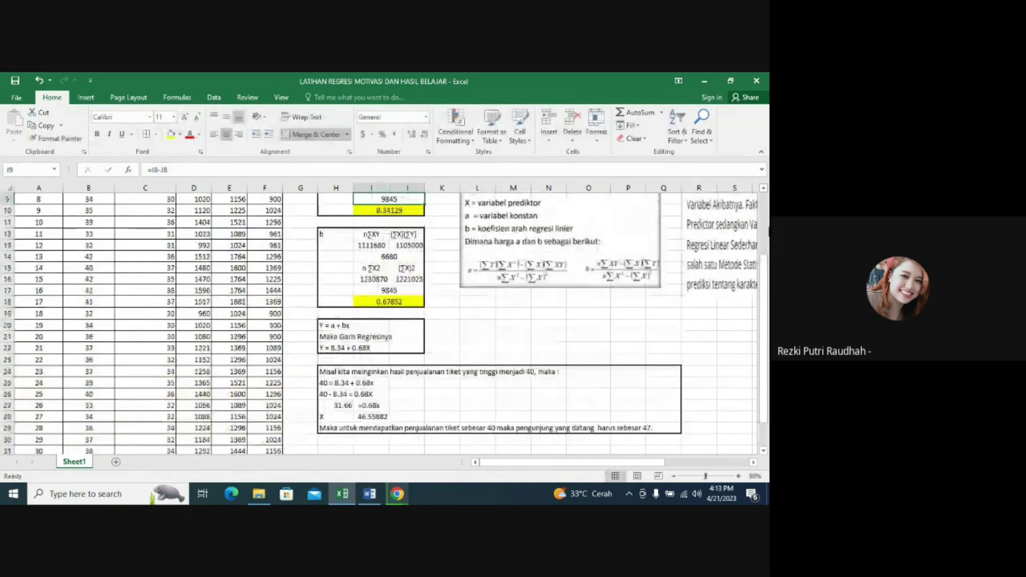
click(764, 188)
scroll(404, 267, up, 5)
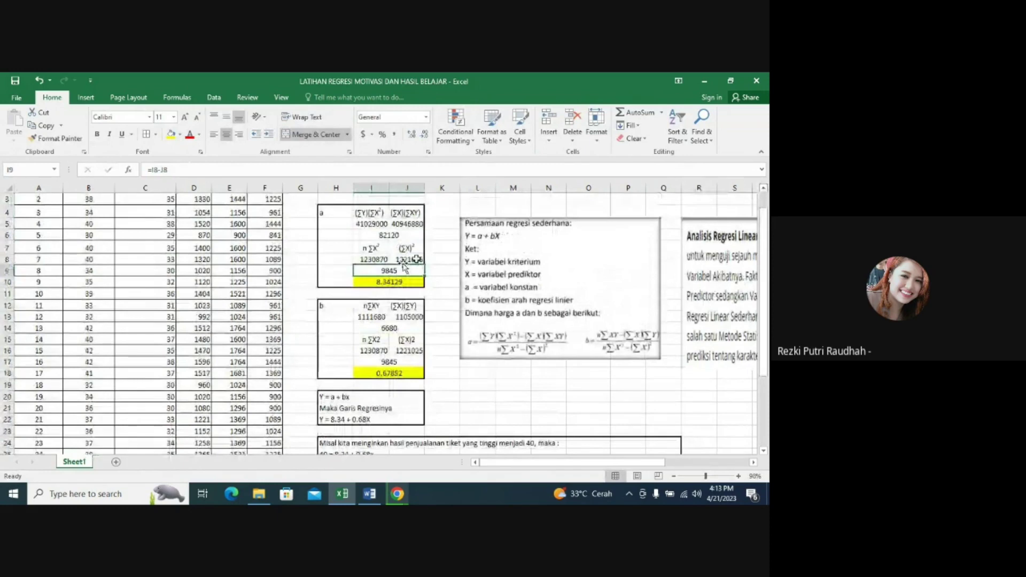
click(405, 259)
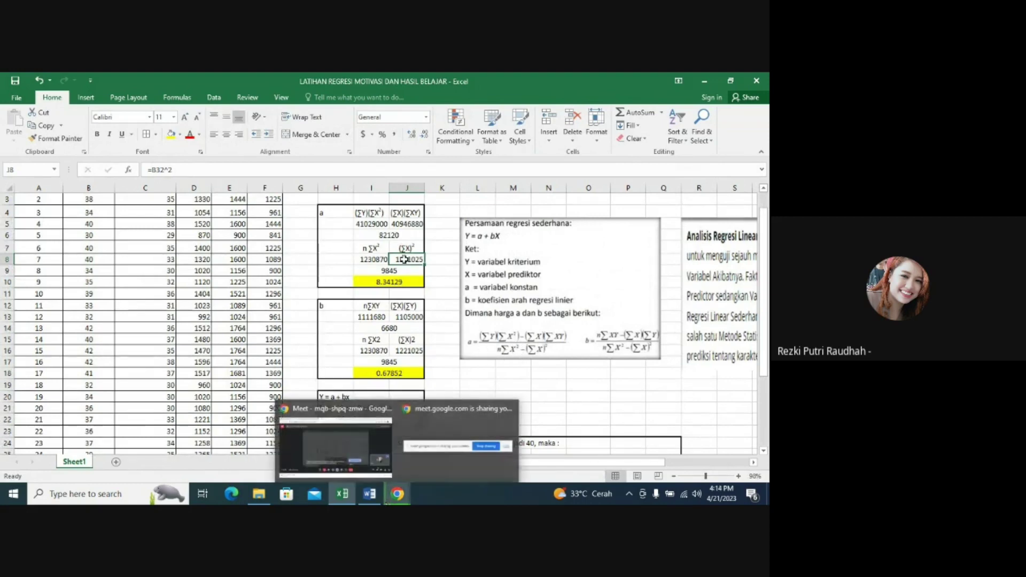
Review the numerator in I6 and denominator in I9, and re-enter the value of a in I10 as =I6/I9
click(517, 374)
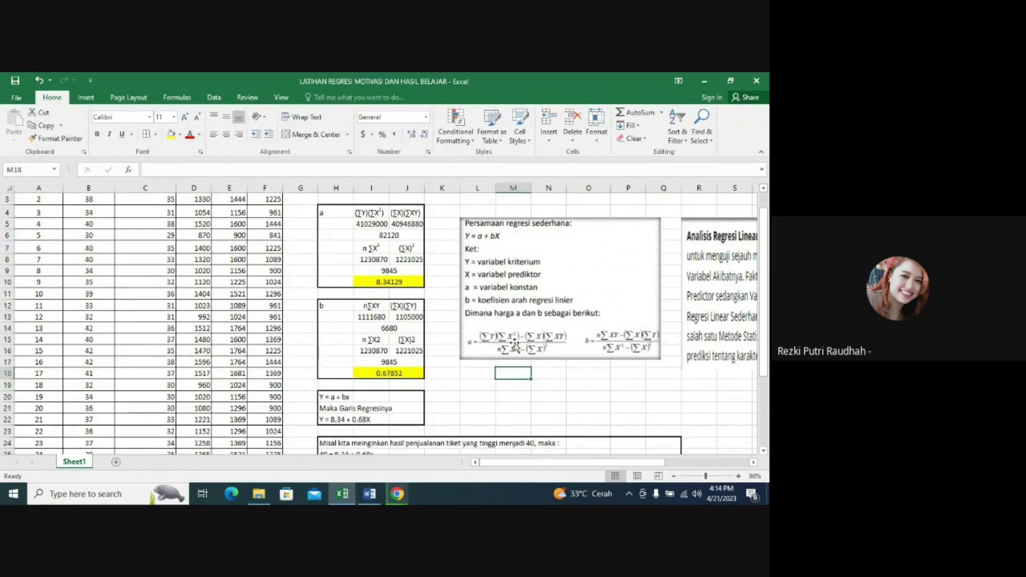
click(398, 235)
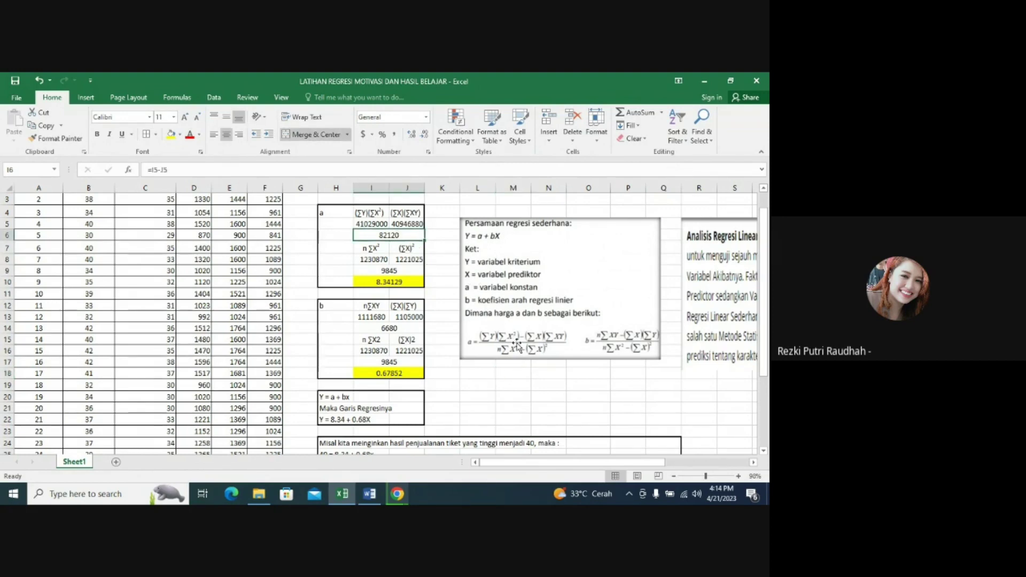
click(403, 271)
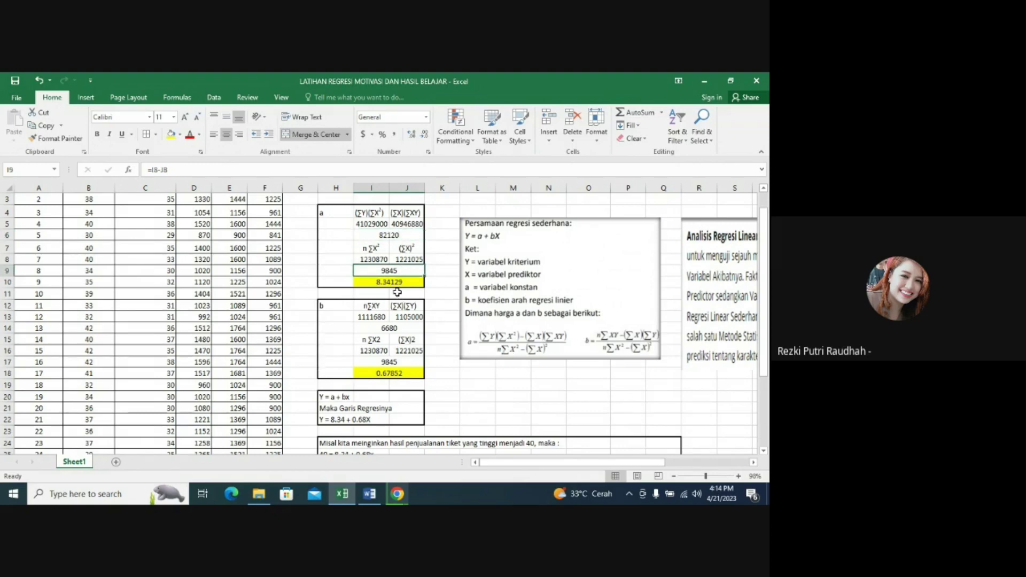
click(391, 282)
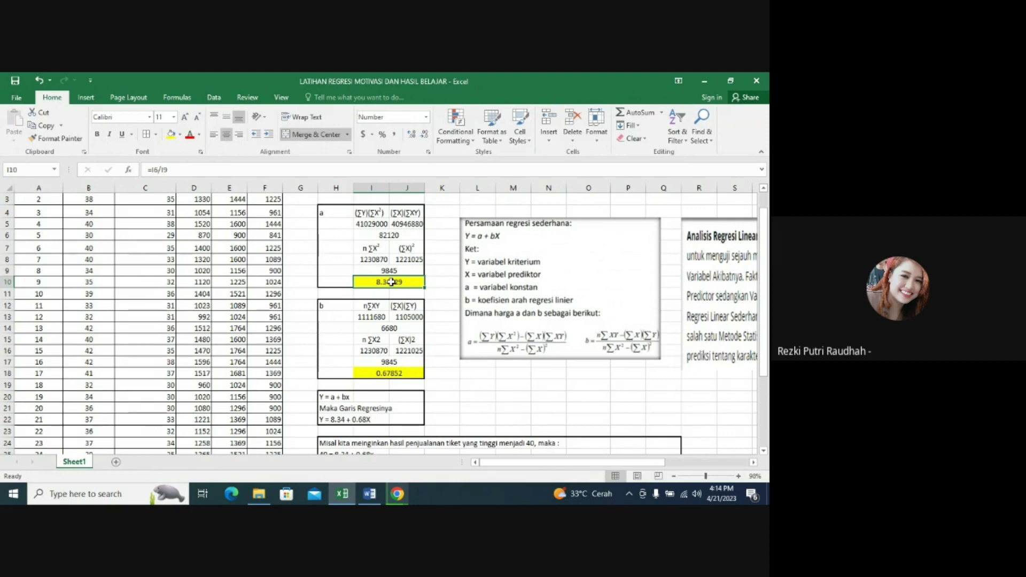
text(=)
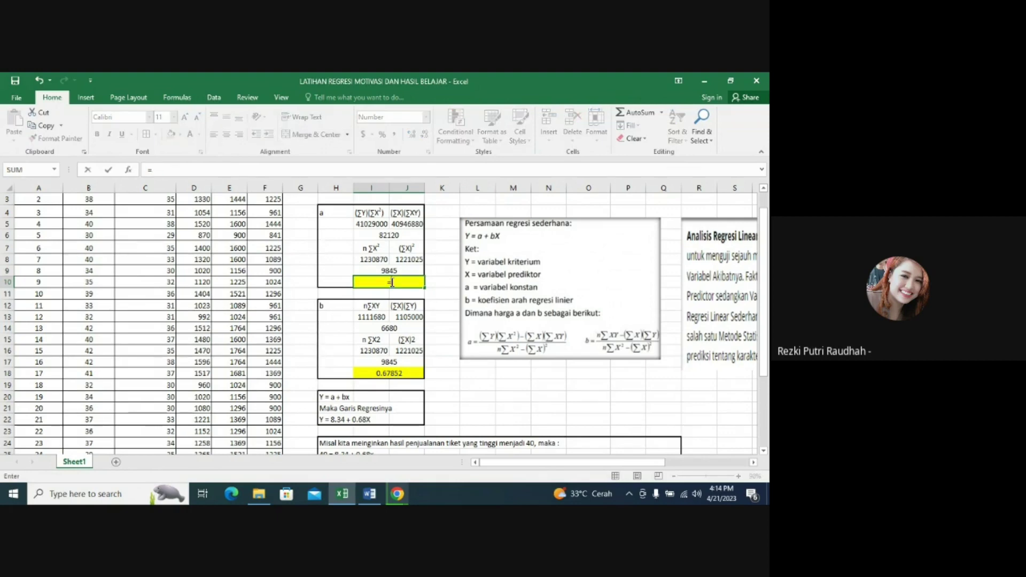
click(384, 233)
text(/)
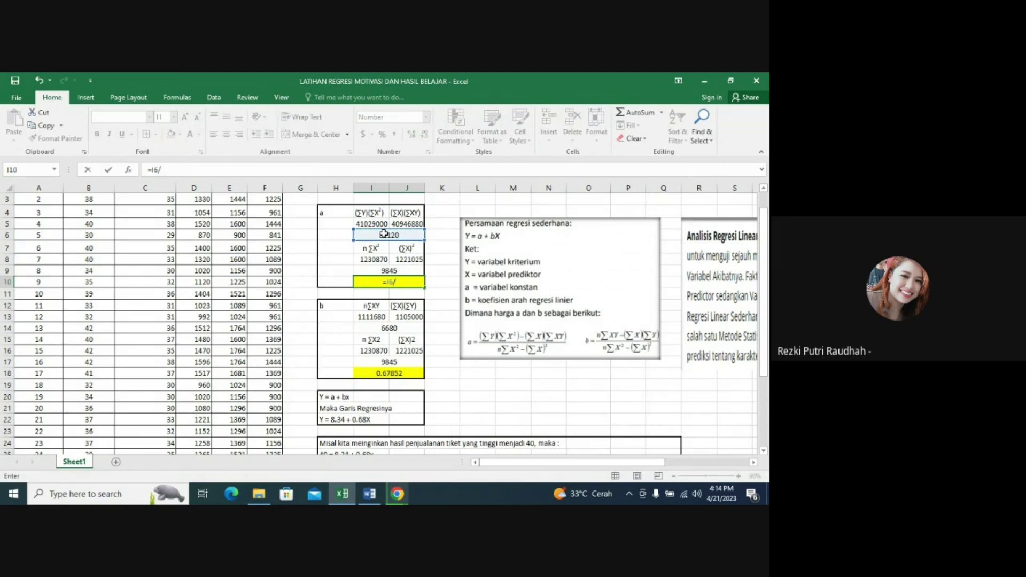
click(385, 269)
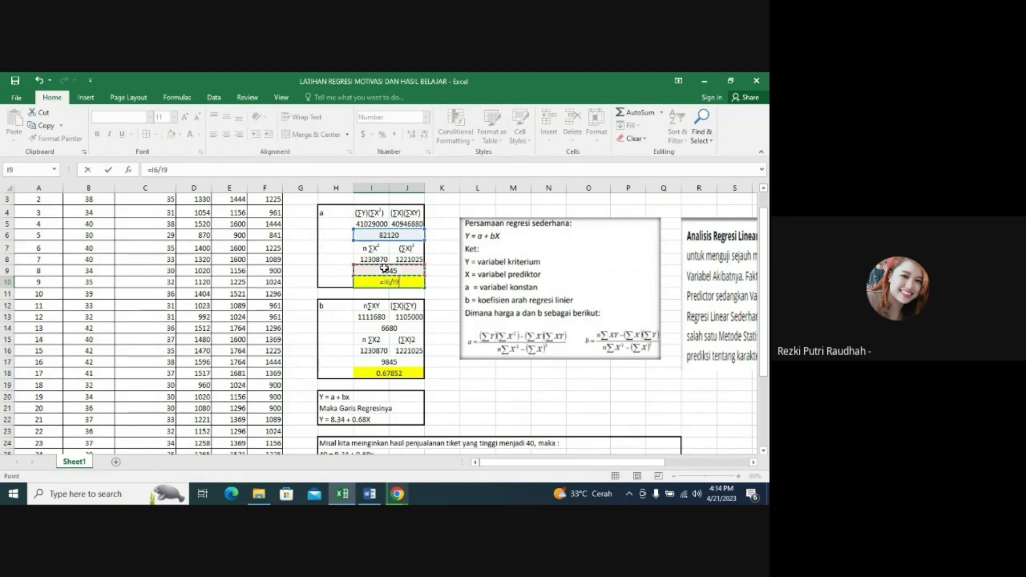
key(Return)
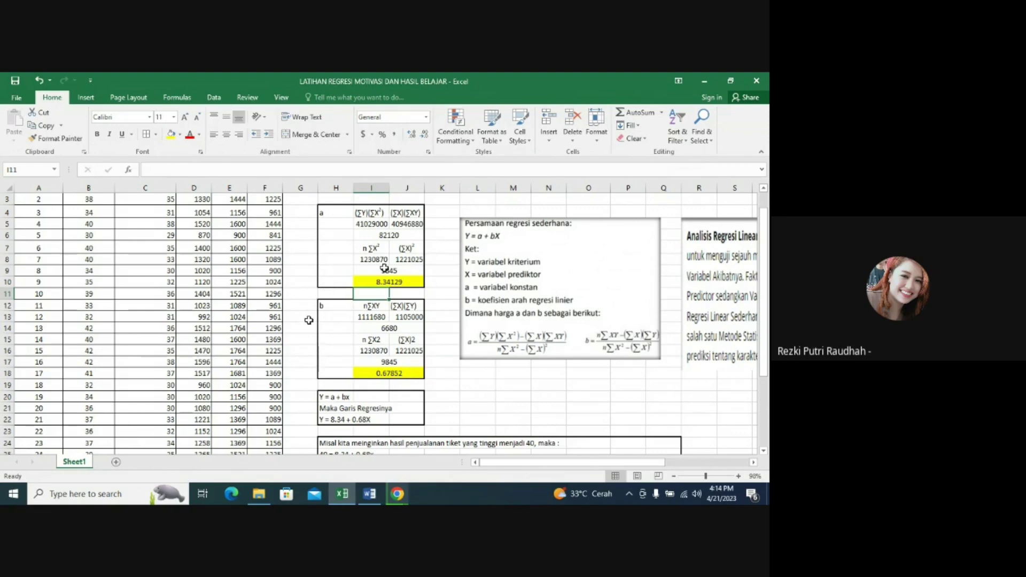
Examine the b calculation block, from the nΣXY and (ΣX)(ΣY) terms through the numerator in I14 to the denominator in I17
click(372, 306)
click(407, 305)
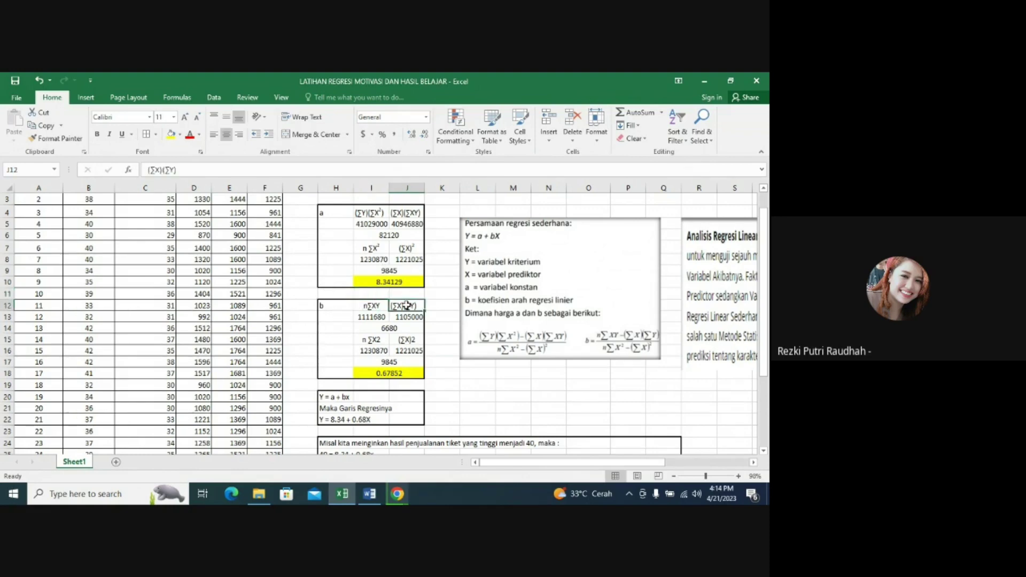
click(406, 317)
click(378, 319)
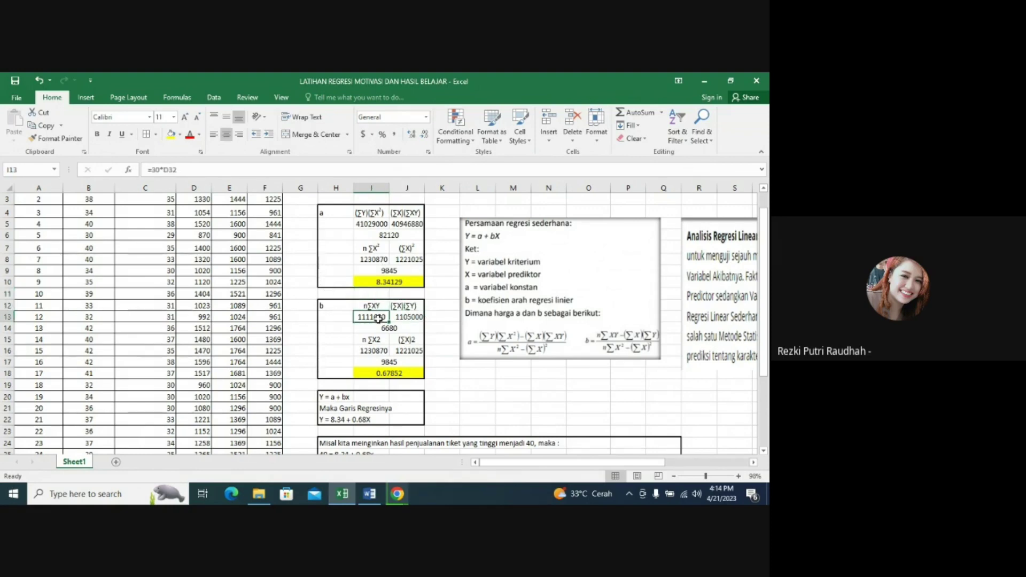
click(381, 328)
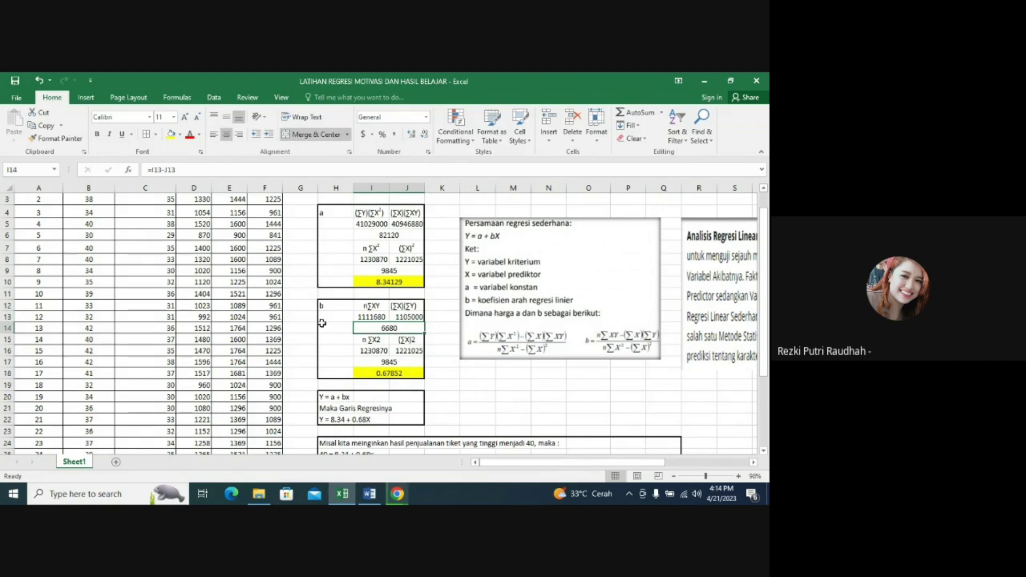
click(374, 349)
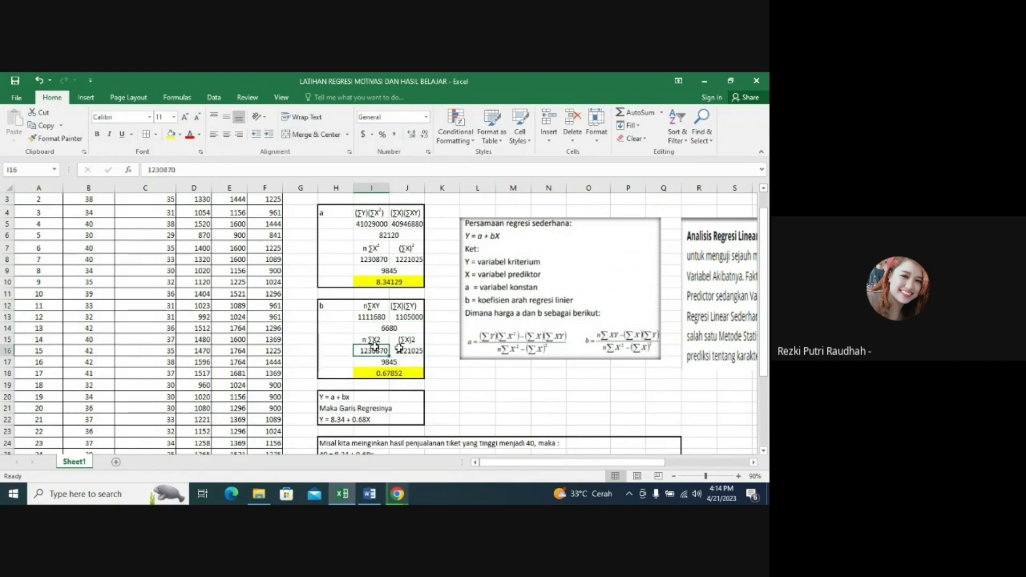
click(401, 349)
click(391, 361)
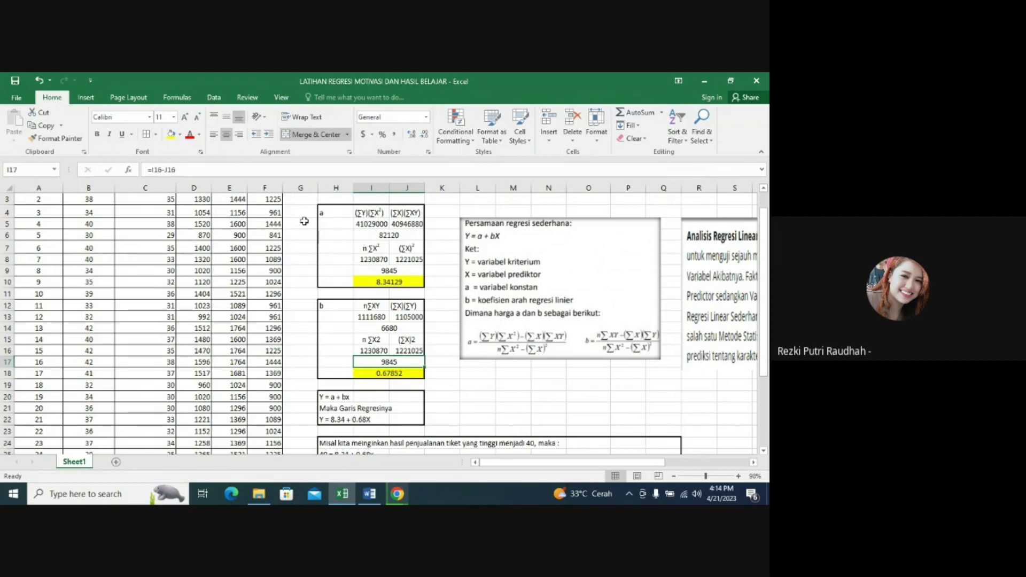
Examine the regression line equation in rows 20 to 22 and trace its coefficients to the b result in I18
click(325, 302)
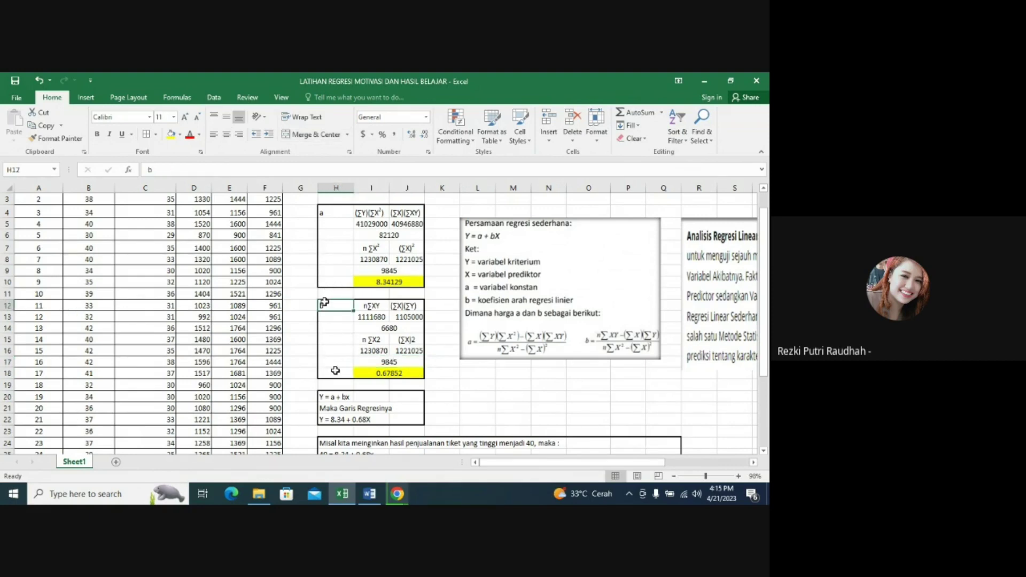
click(335, 394)
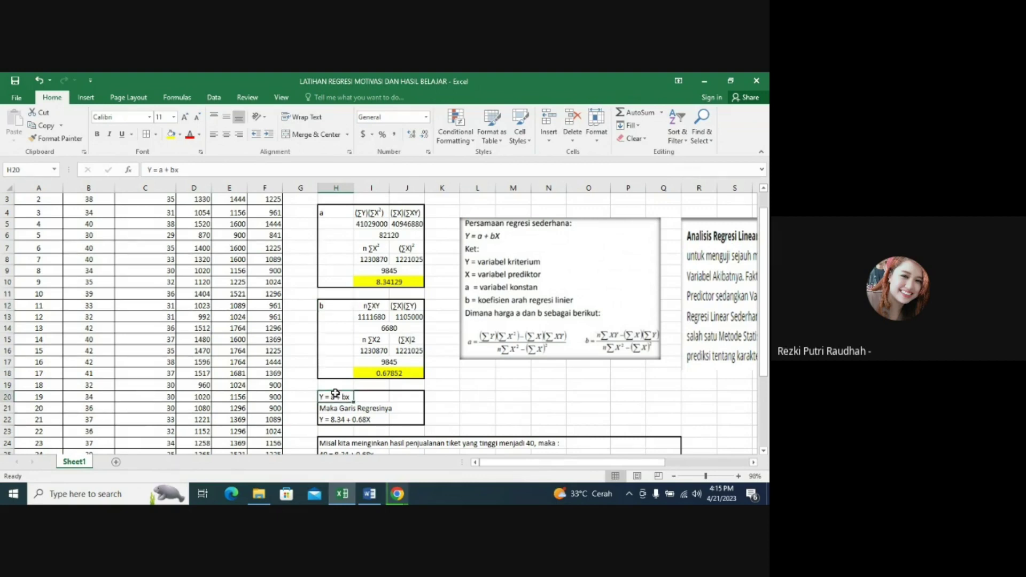
click(382, 407)
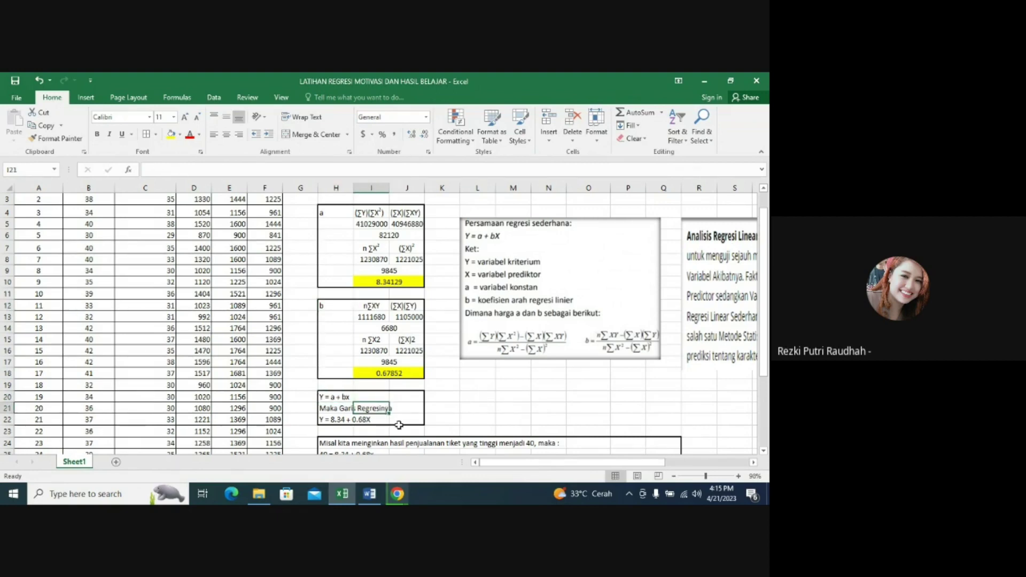
click(399, 422)
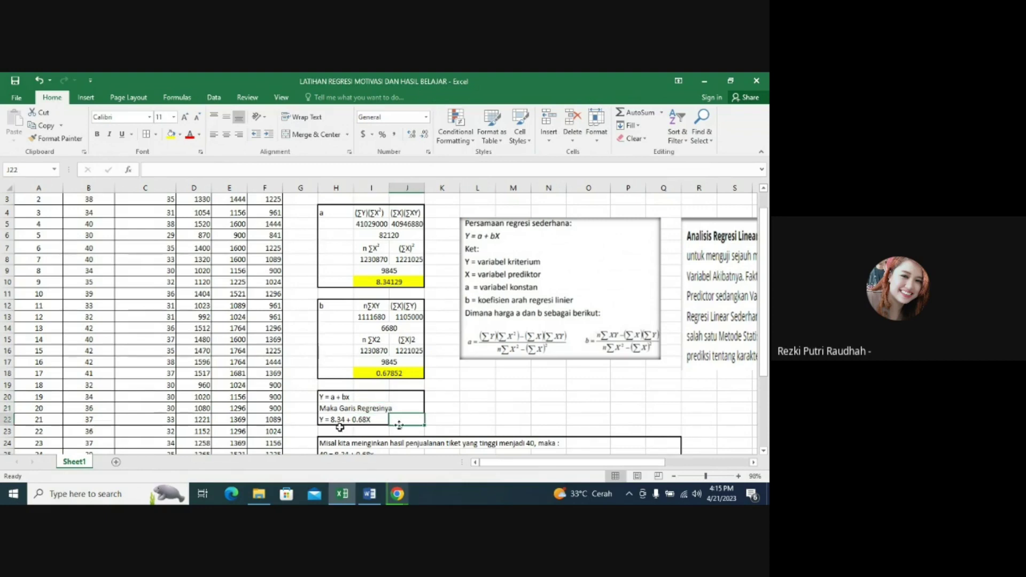
drag(398, 282, 363, 418)
click(363, 419)
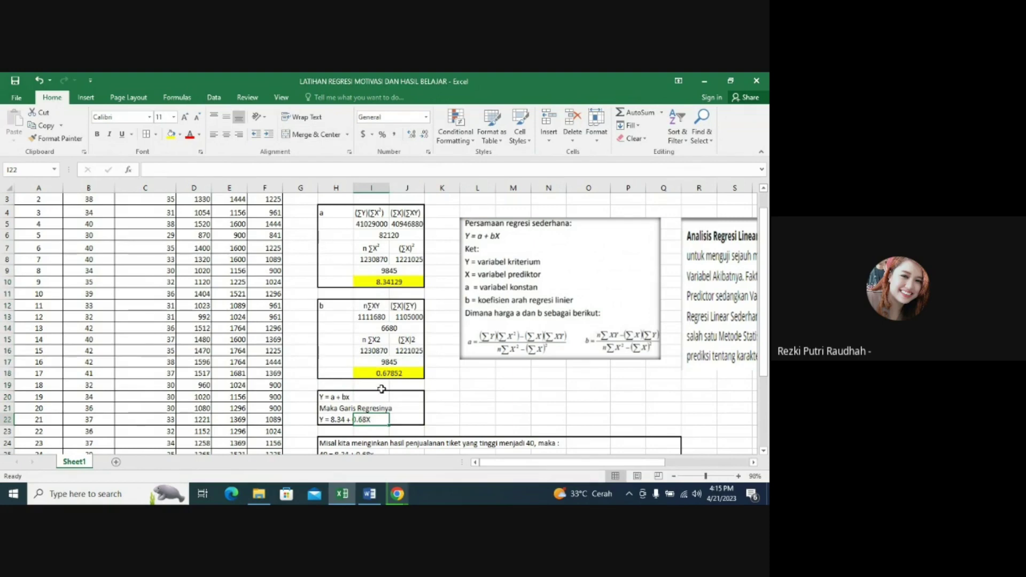
click(395, 372)
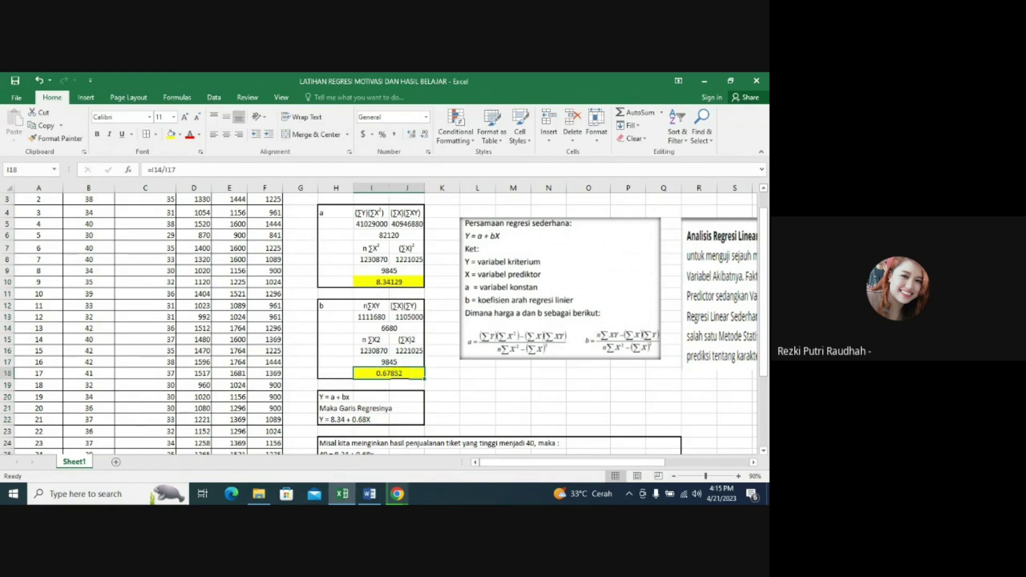
Examine the worked example for ticket sales of 40, including the rearranged equation in H26 and the X formula in I28
click(765, 453)
click(764, 453)
click(764, 453)
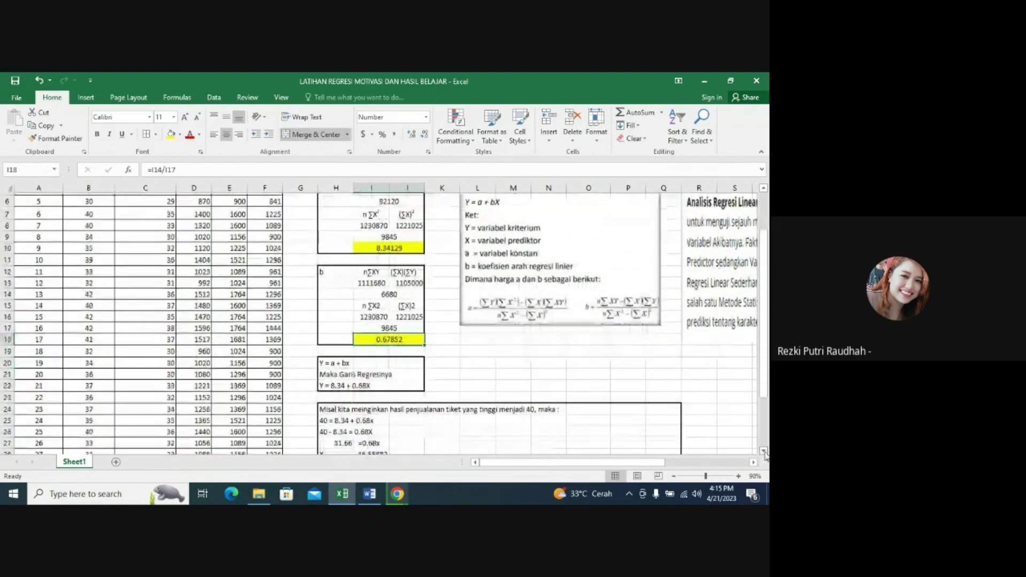
click(765, 453)
click(765, 452)
click(765, 453)
click(765, 453)
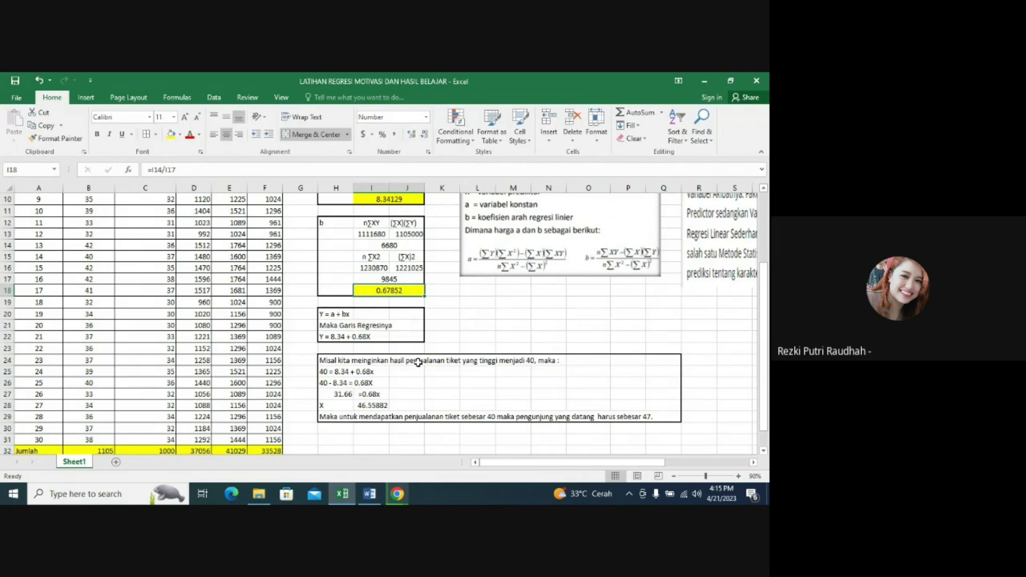
click(347, 383)
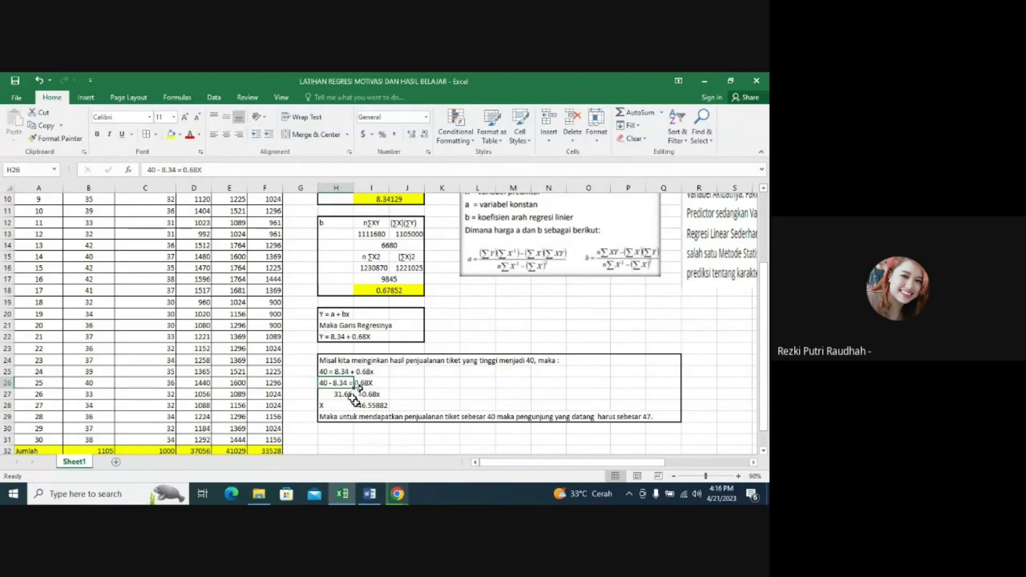
click(373, 406)
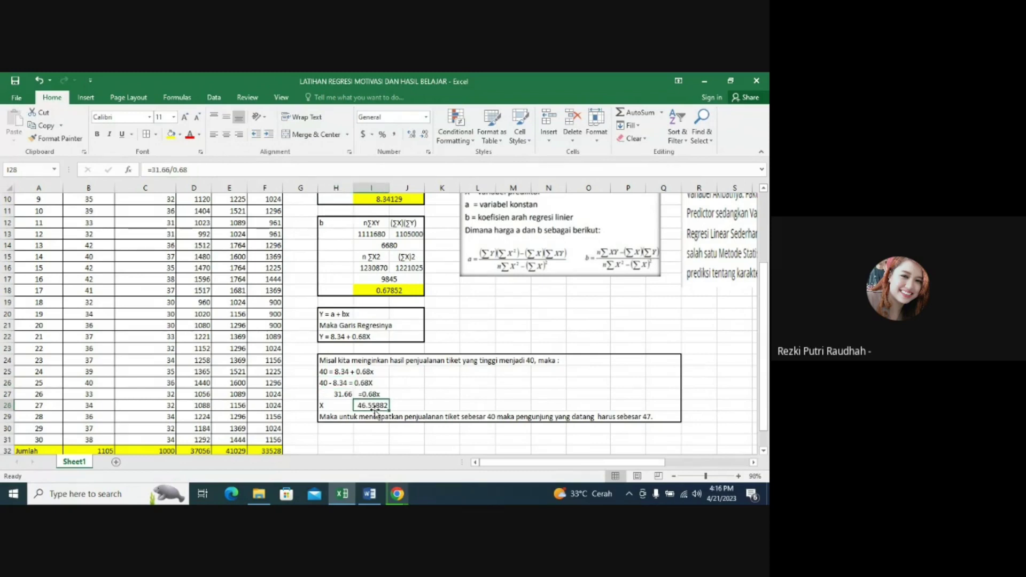
Re-enter the X formula in I28 as =H27/I27, dividing the remaining ticket value by the slope term
text(=)
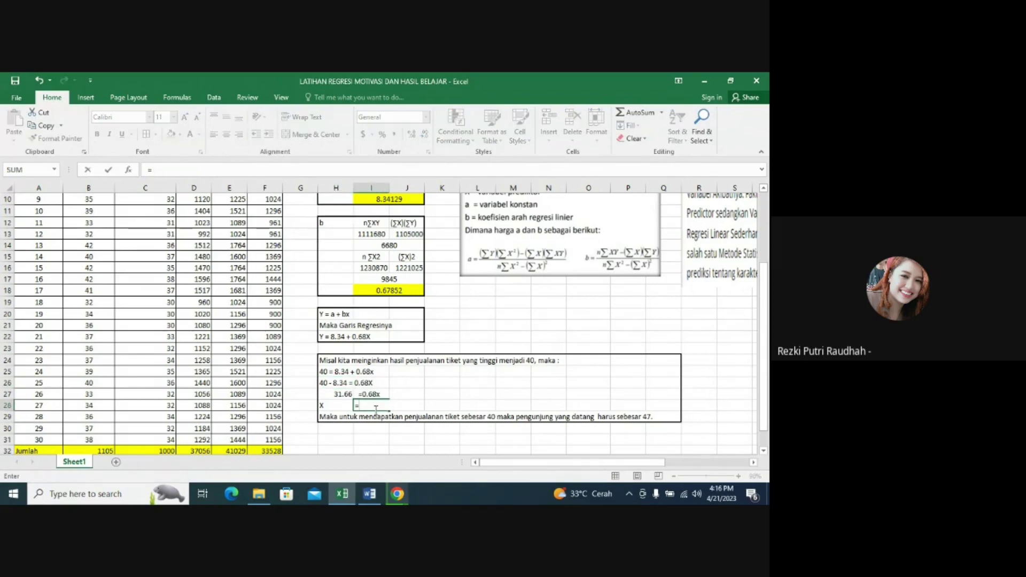
click(342, 394)
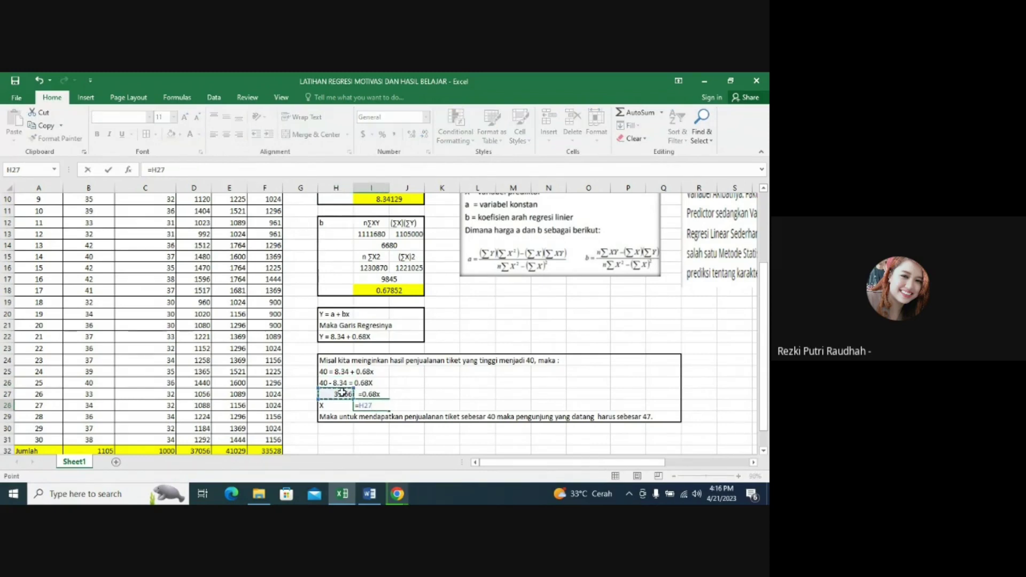
text(/)
click(372, 394)
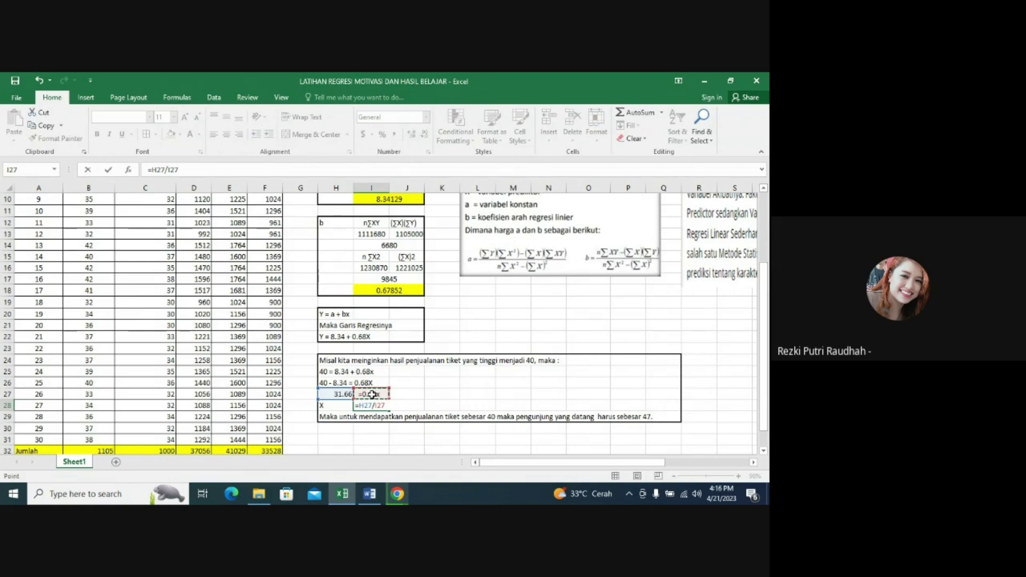
key(Return)
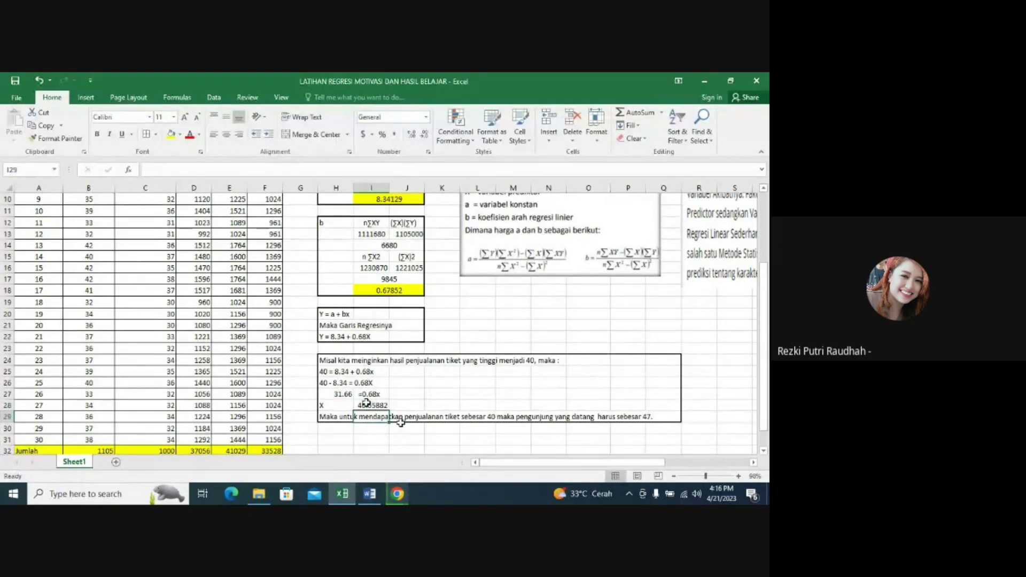
Edit the conclusion sentence in H29 so that it ends with "harus sebesar 47 orang"
click(462, 420)
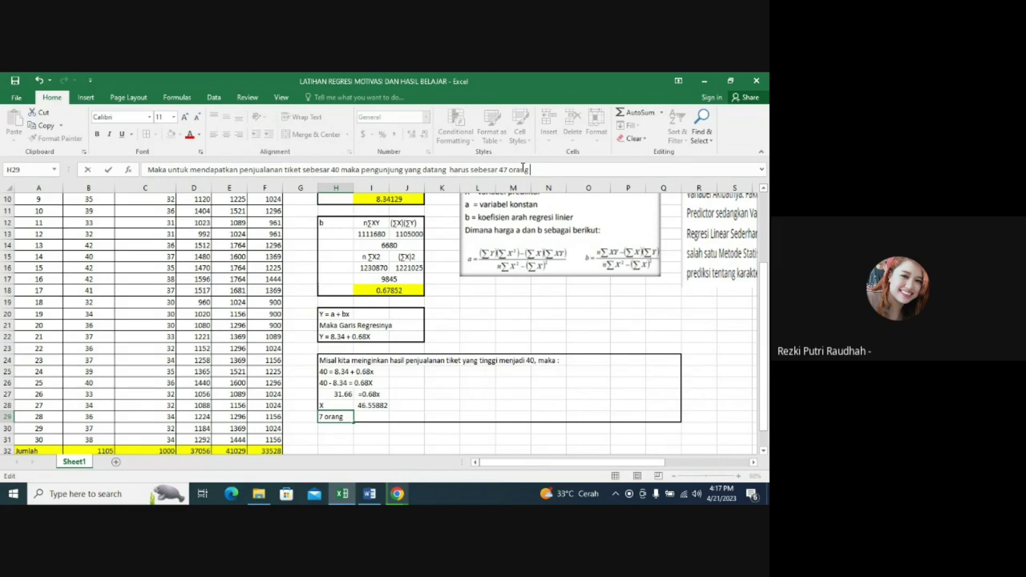
click(495, 365)
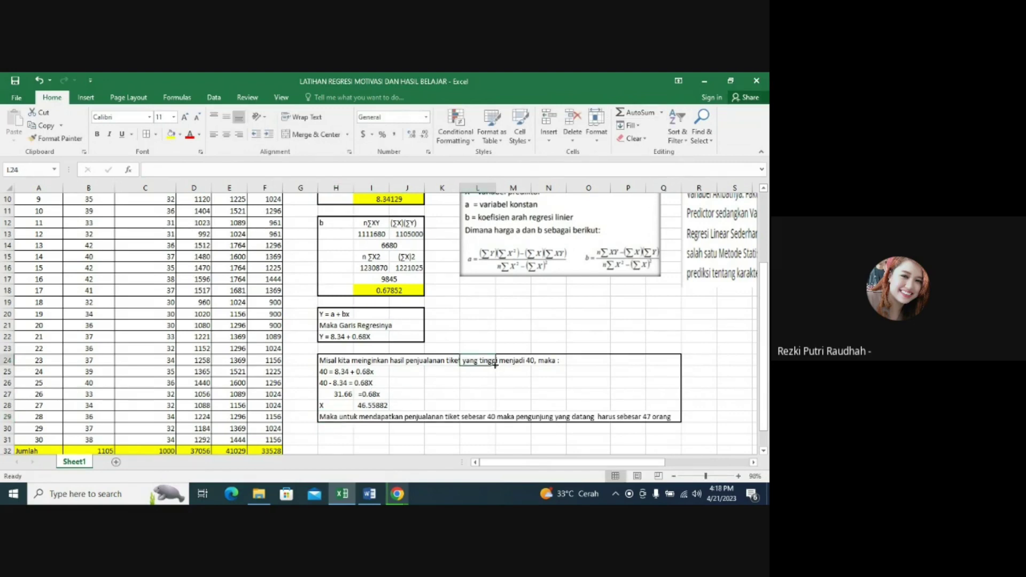
click(559, 318)
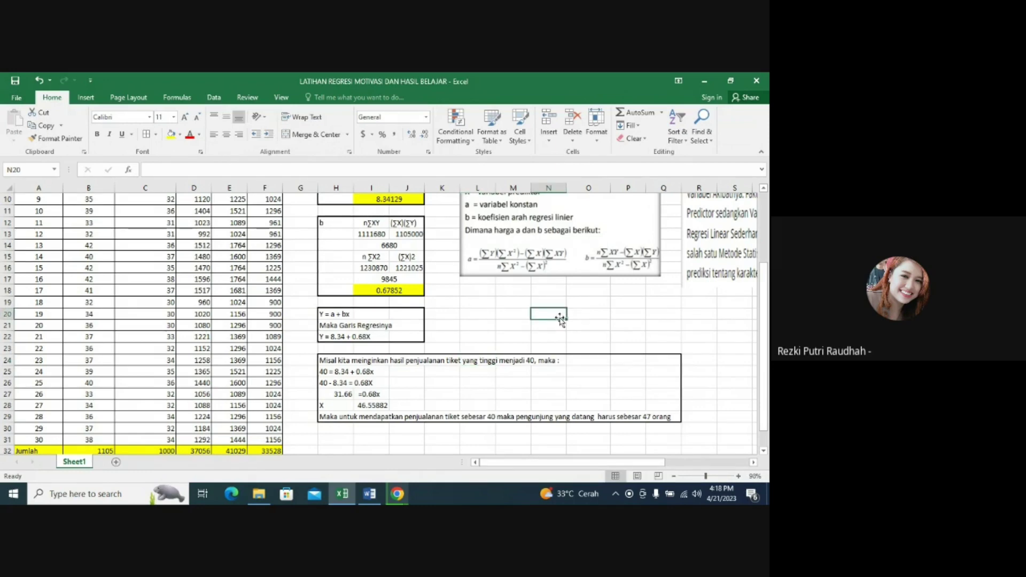